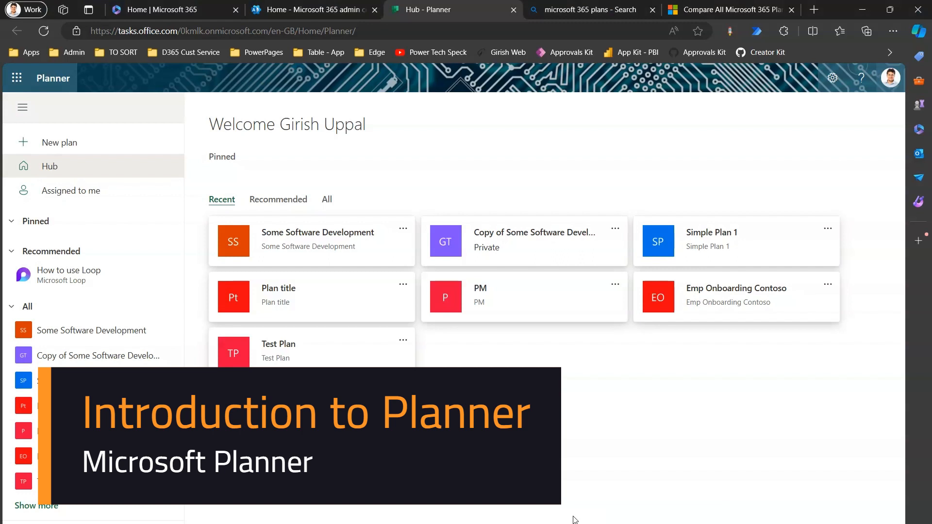
- Switch to the Microsoft 365 home page and show the app launcher to locate Planner among the apps
{"action": "left_click", "coordinate": [167, 8]}
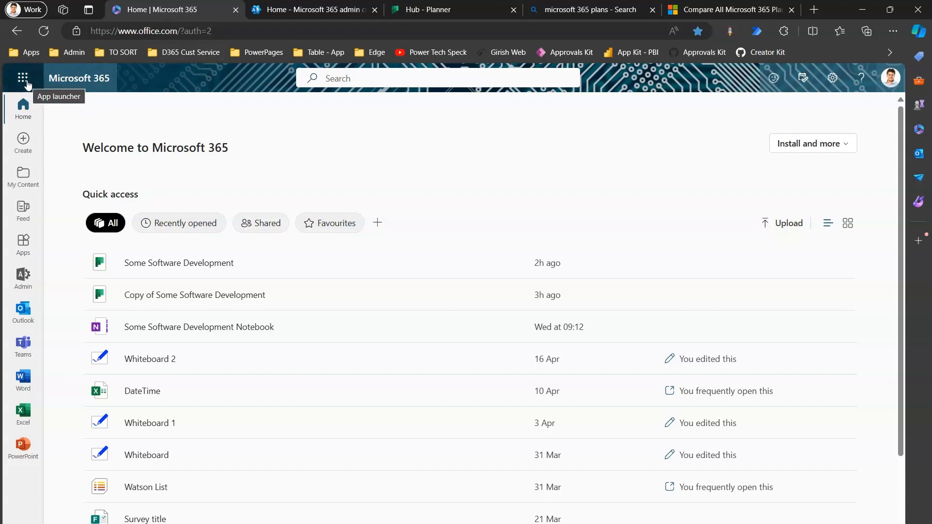
{"action": "left_click", "coordinate": [27, 84]}
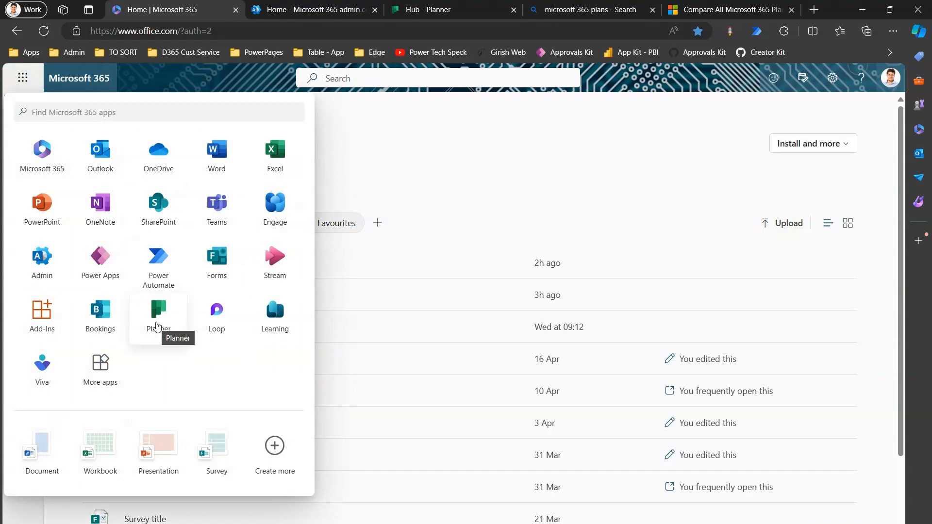
{"action": "left_click", "coordinate": [388, 127]}
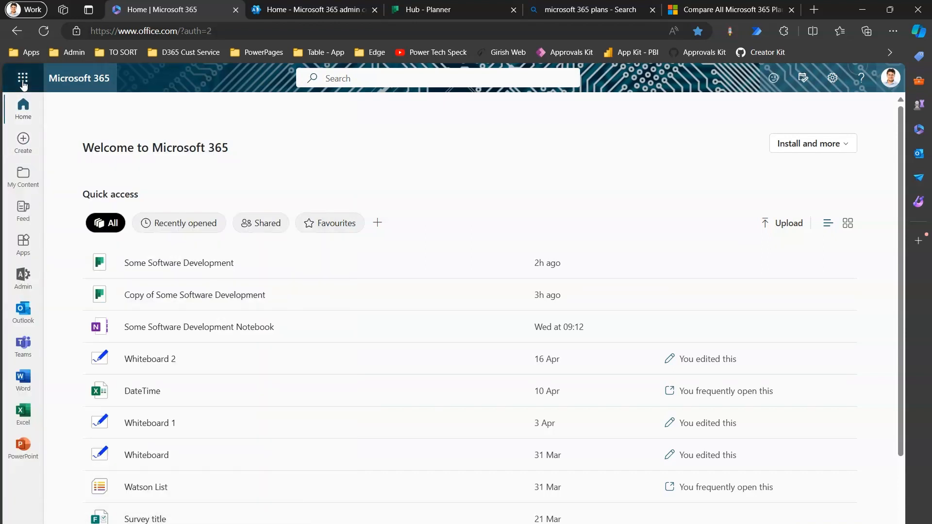
{"action": "left_click", "coordinate": [23, 83]}
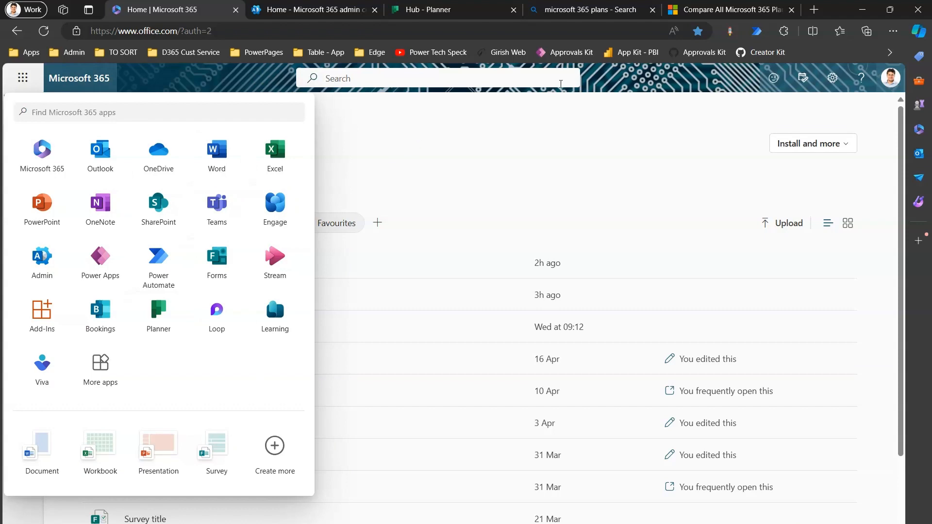
- Open Pricing for Enterprise from the Microsoft 365 plan comparison site and examine which Microsoft 365 enterprise plans include Planner
{"action": "left_click", "coordinate": [699, 11]}
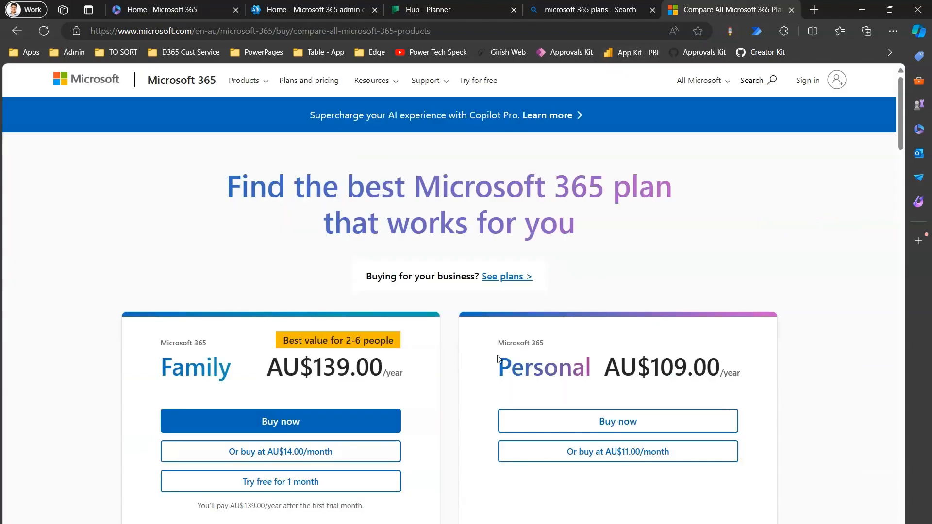
{"action": "left_click", "coordinate": [243, 82]}
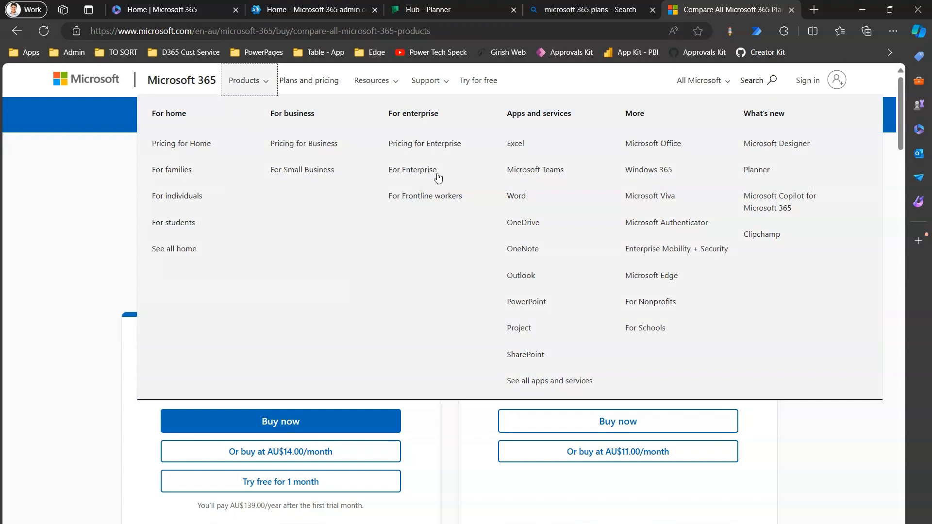
{"action": "left_click", "coordinate": [426, 146]}
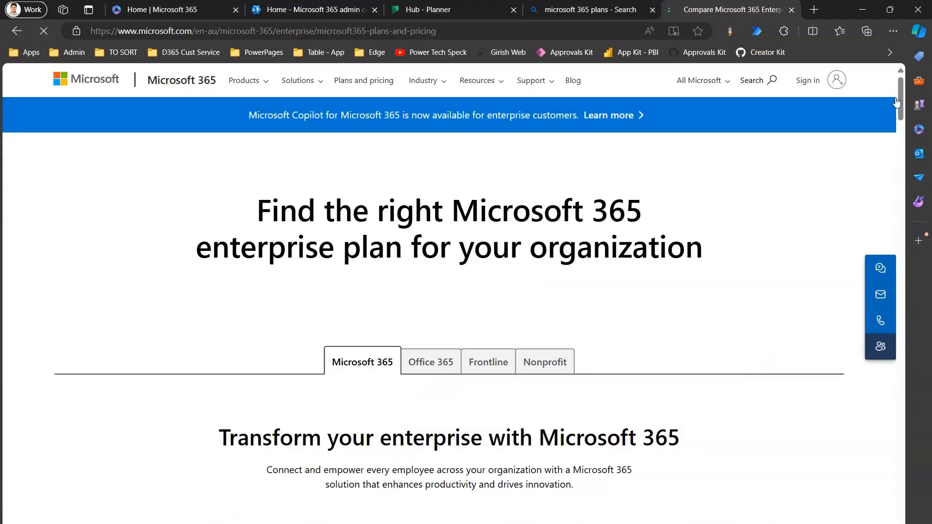
{"action": "scroll", "coordinate": [899, 107], "scroll_direction": "down", "scroll_amount": 2}
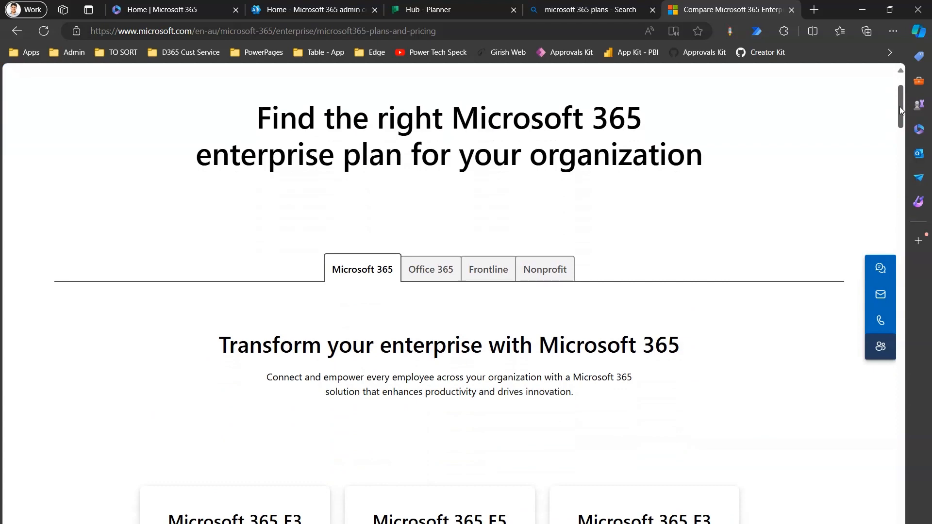
{"action": "left_click_drag", "start_coordinate": [900, 109], "coordinate": [912, 196]}
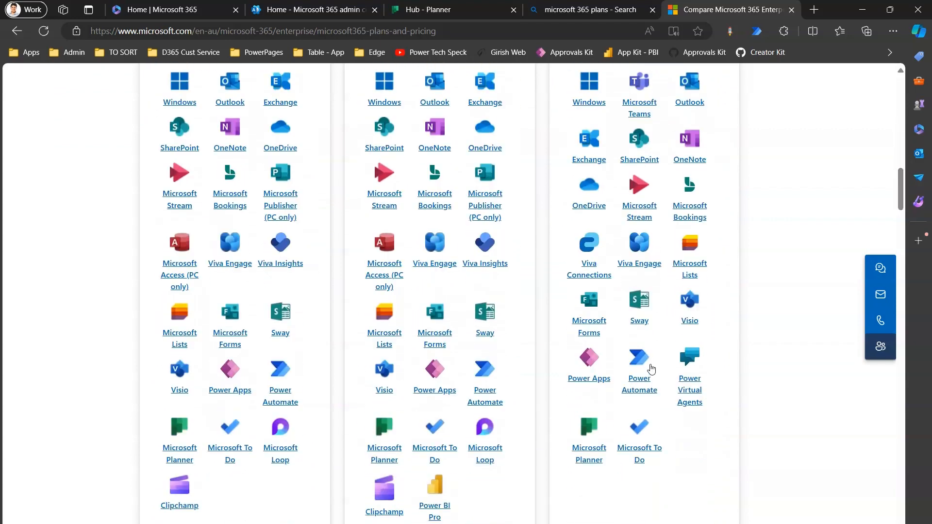
{"action": "mouse_move", "coordinate": [183, 409]}
{"action": "left_mouse_down"}
{"action": "mouse_move", "coordinate": [210, 439]}
{"action": "mouse_move", "coordinate": [153, 408]}
{"action": "left_mouse_up"}
{"action": "mouse_move", "coordinate": [397, 403]}
{"action": "left_mouse_down"}
{"action": "mouse_move", "coordinate": [417, 430]}
{"action": "mouse_move", "coordinate": [375, 401]}
{"action": "left_mouse_up"}
{"action": "mouse_move", "coordinate": [566, 408]}
{"action": "left_mouse_down"}
{"action": "mouse_move", "coordinate": [622, 449]}
{"action": "mouse_move", "coordinate": [572, 392]}
{"action": "left_mouse_up"}
{"action": "left_click_drag", "start_coordinate": [901, 192], "coordinate": [897, 104]}
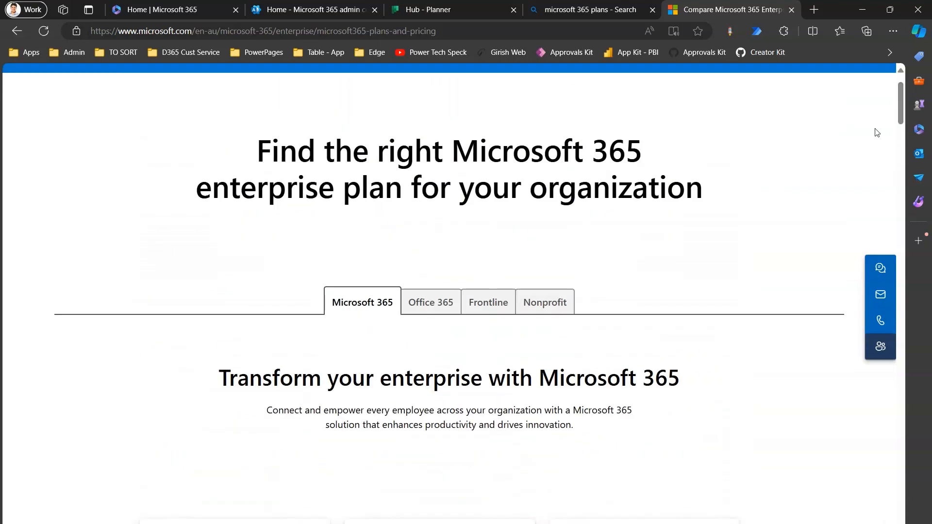
- Show the Office 365 enterprise plans and examine which of them include Microsoft Planner, along with their names and prices
{"action": "left_click", "coordinate": [439, 306]}
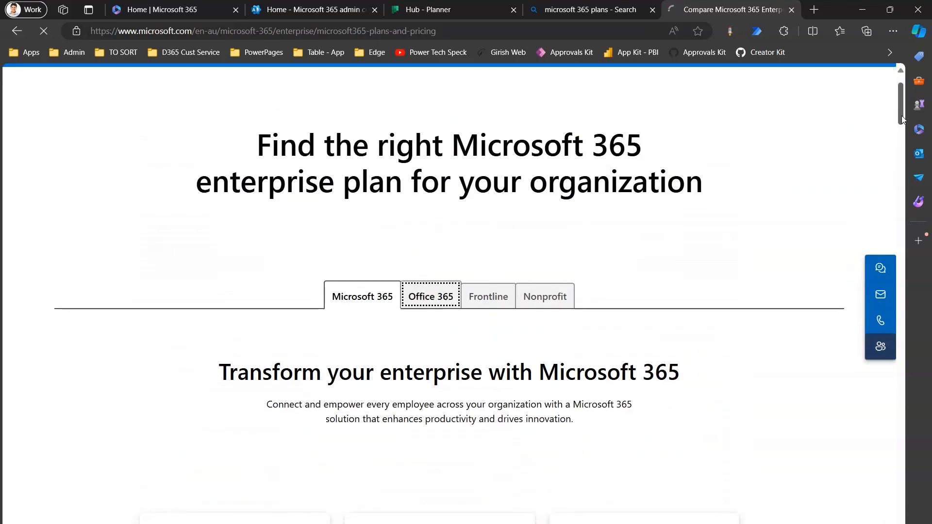
{"action": "left_click_drag", "start_coordinate": [902, 124], "coordinate": [911, 169]}
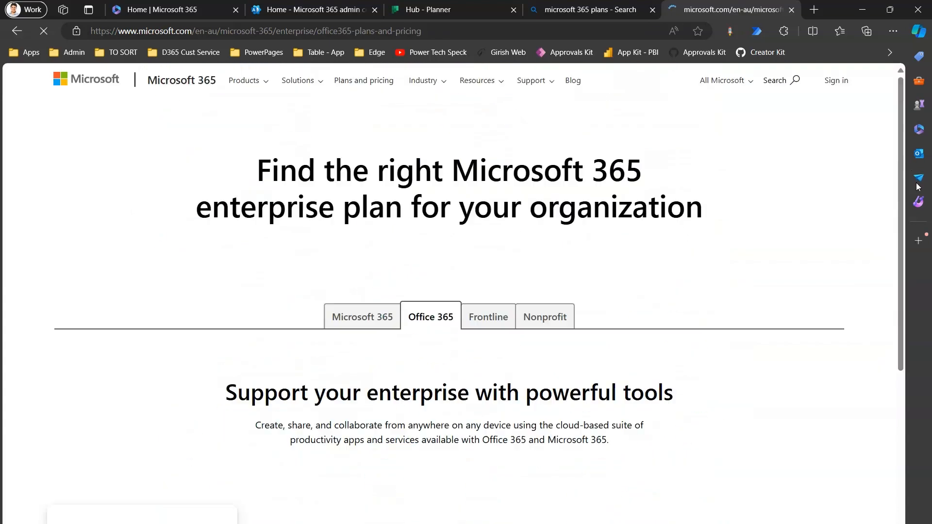
{"action": "left_click_drag", "start_coordinate": [905, 128], "coordinate": [919, 209]}
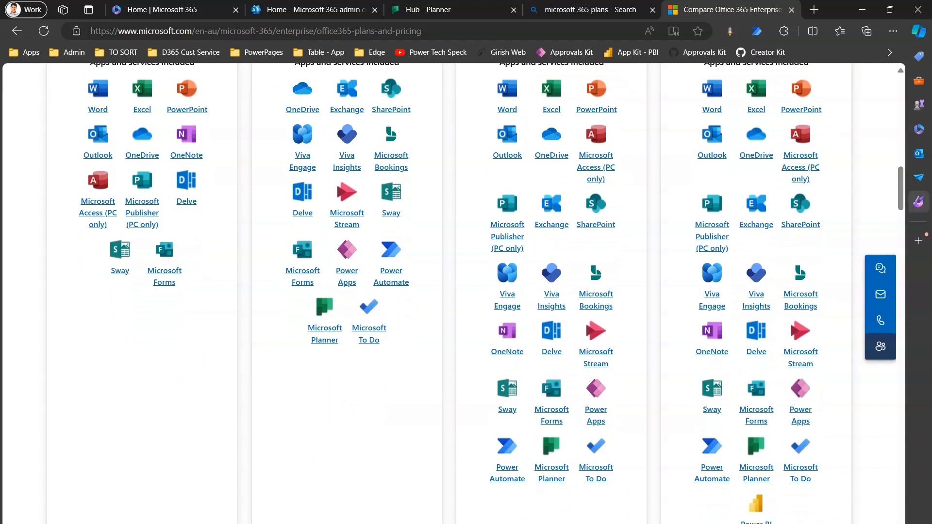
{"action": "left_click_drag", "start_coordinate": [347, 299], "coordinate": [322, 313]}
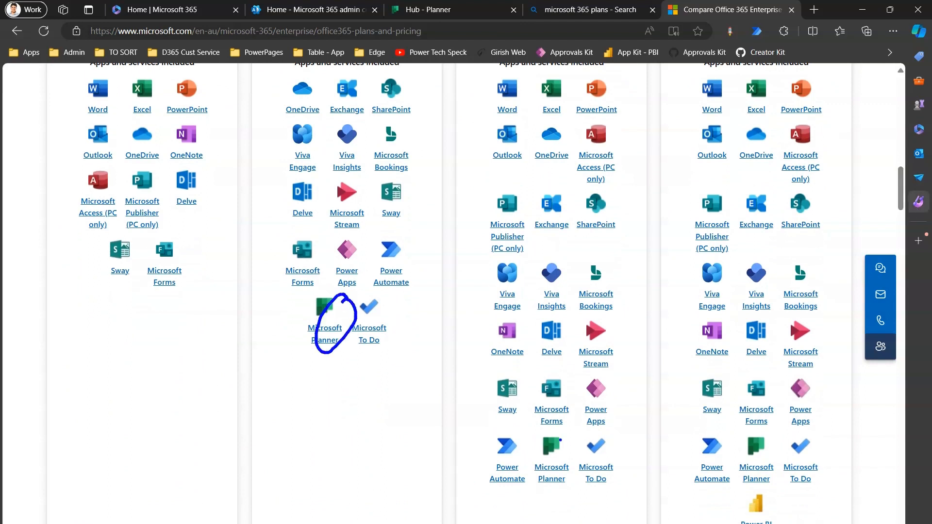
{"action": "left_click_drag", "start_coordinate": [559, 440], "coordinate": [548, 444]}
{"action": "left_click_drag", "start_coordinate": [765, 431], "coordinate": [767, 446]}
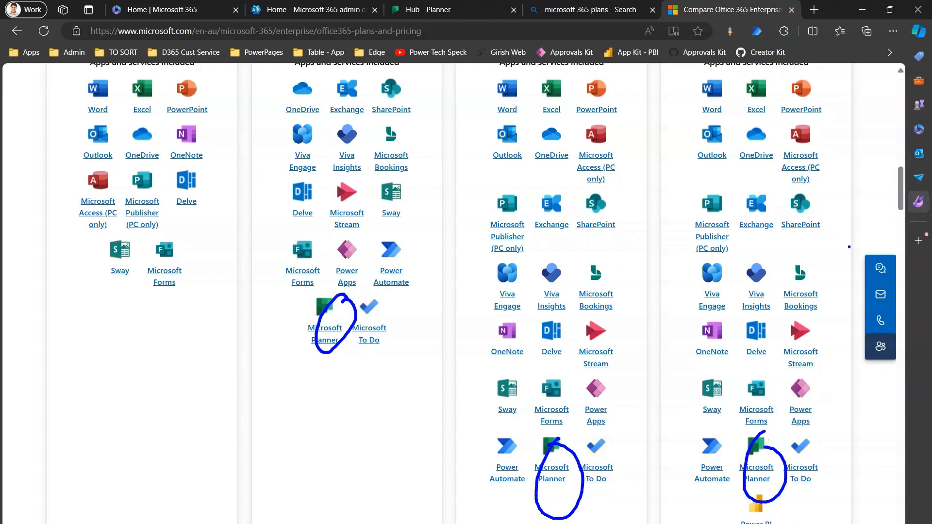
{"action": "key", "text": "Escape"}
{"action": "left_click_drag", "start_coordinate": [901, 198], "coordinate": [898, 147]}
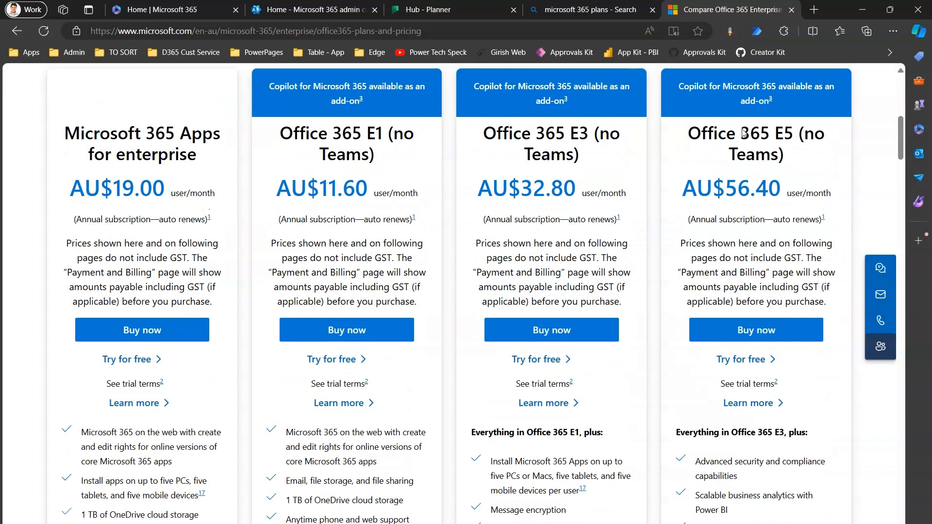
{"action": "left_click_drag", "start_coordinate": [898, 142], "coordinate": [899, 115]}
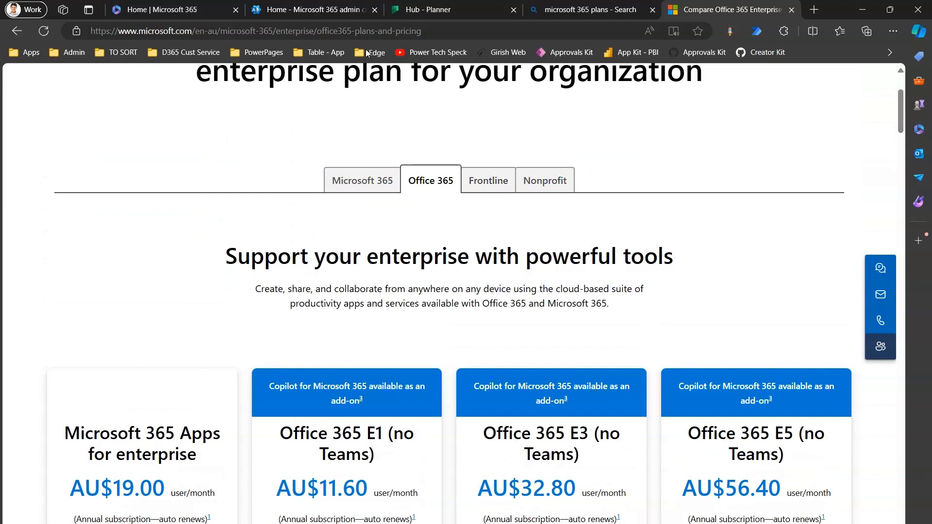
- Review the organization's product licenses in the Microsoft 365 admin center and return to the Planner hub
{"action": "left_click", "coordinate": [313, 11]}
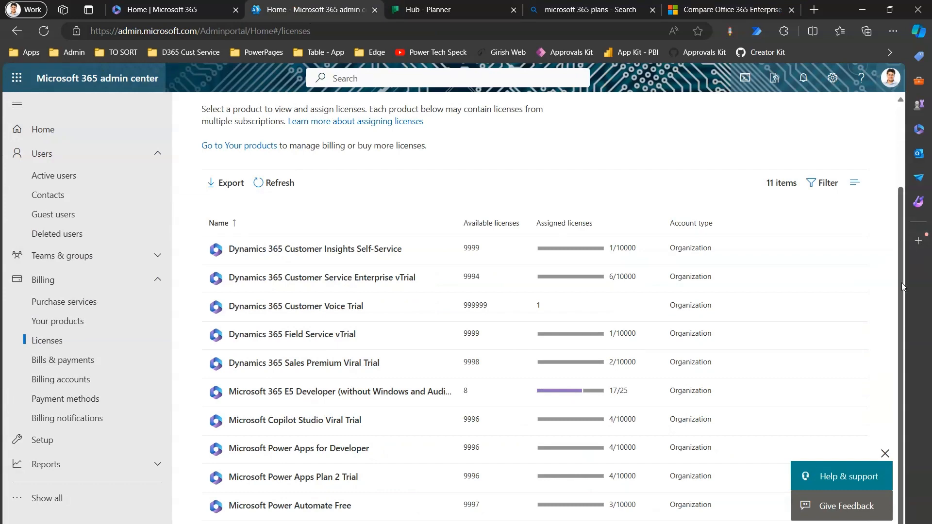
{"action": "scroll", "coordinate": [902, 292], "scroll_direction": "up", "scroll_amount": 2}
{"action": "scroll", "coordinate": [903, 296], "scroll_direction": "down", "scroll_amount": 2}
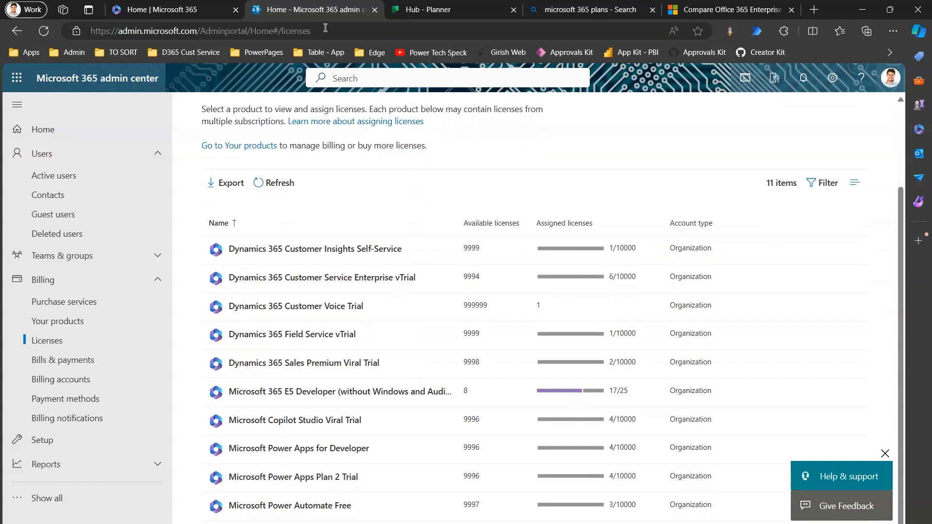
{"action": "left_click", "coordinate": [155, 11]}
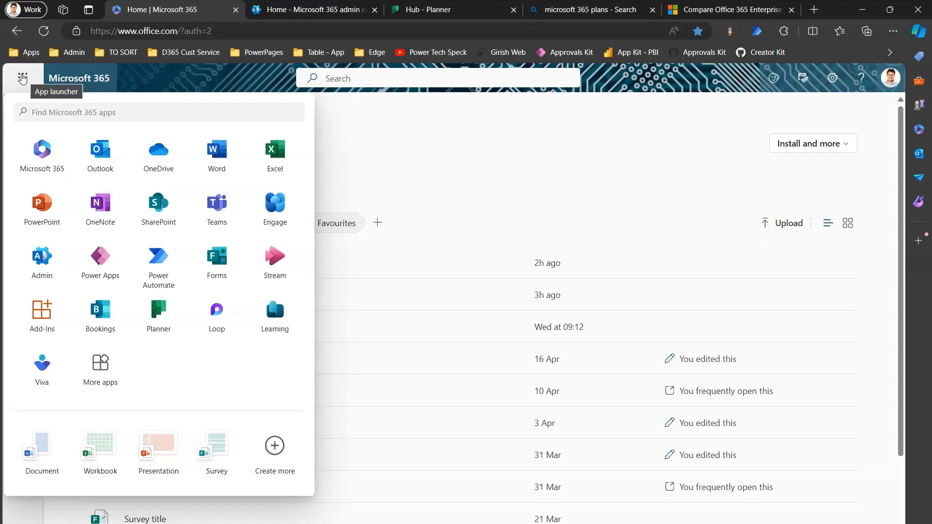
{"action": "left_click", "coordinate": [428, 9]}
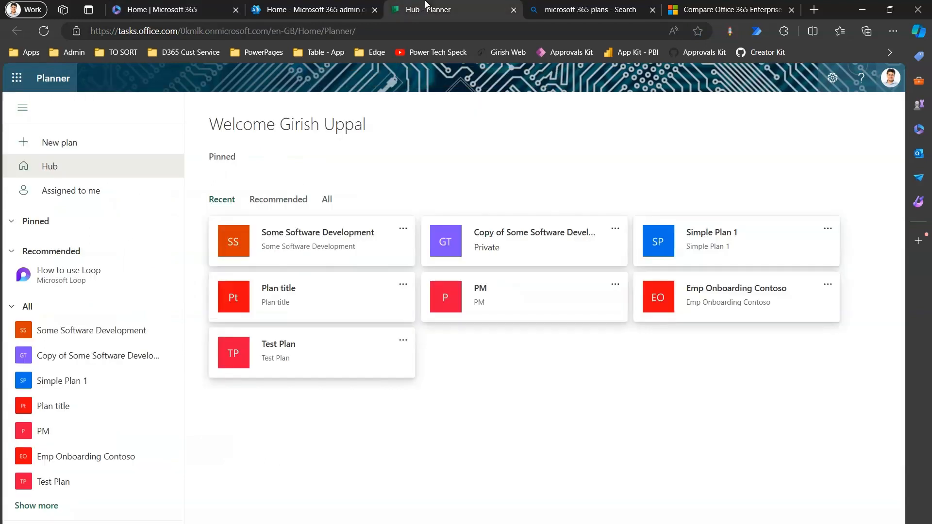
- Collapse Planner's navigation pane and expand it again
{"action": "left_click", "coordinate": [21, 110]}
{"action": "left_click", "coordinate": [21, 110]}
{"action": "left_click", "coordinate": [21, 110]}
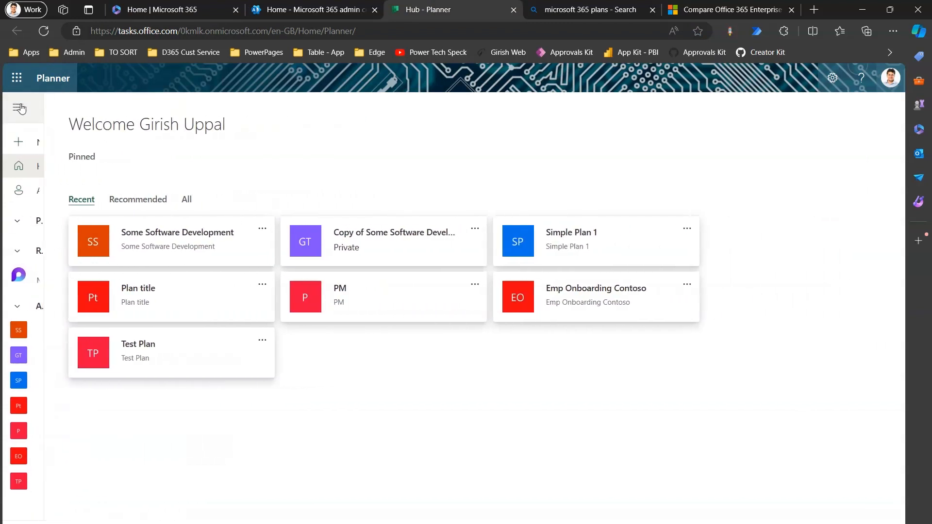
{"action": "left_click", "coordinate": [22, 110]}
{"action": "left_click", "coordinate": [22, 110]}
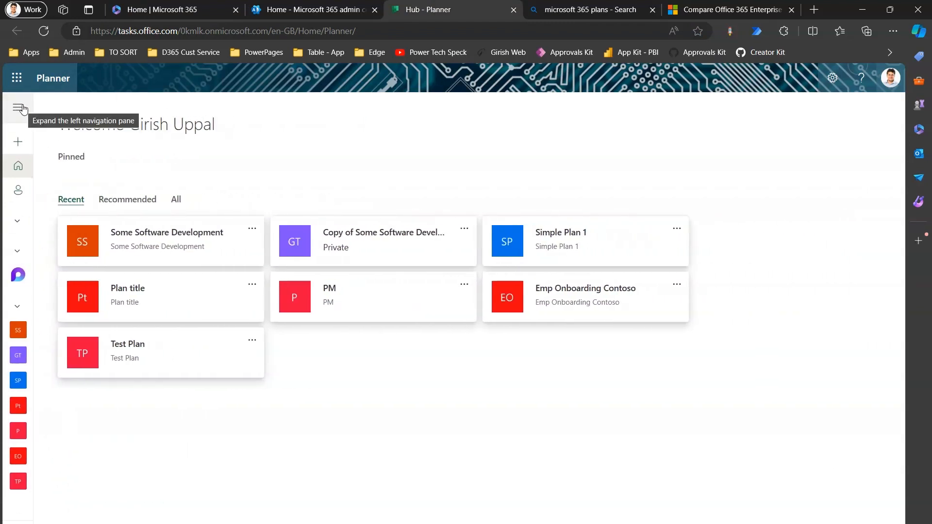
{"action": "left_click", "coordinate": [22, 110]}
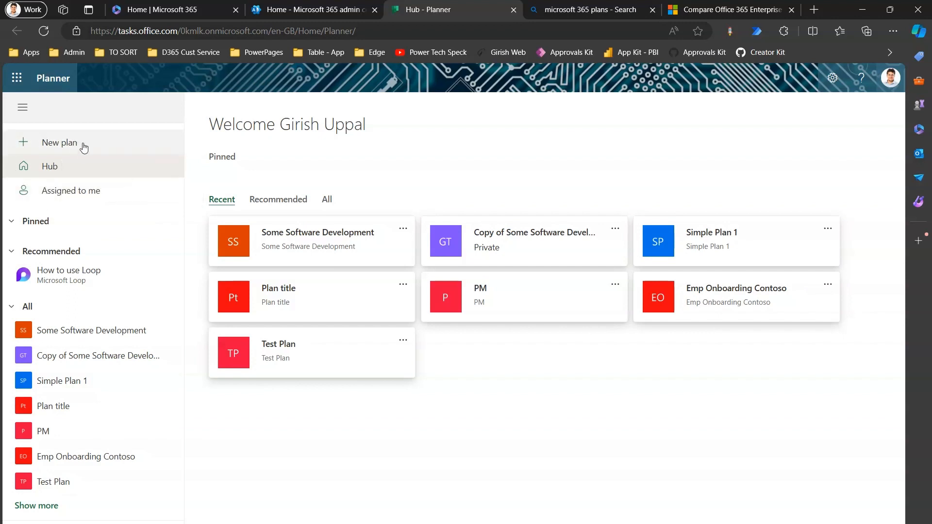
- Start a new blank plan and title it "Project Sydney Website"
{"action": "left_click", "coordinate": [60, 142]}
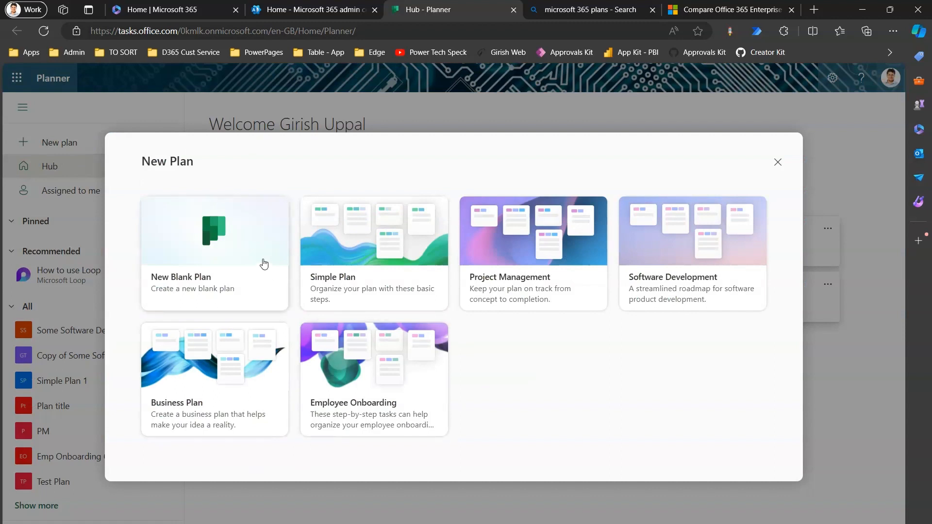
{"action": "left_click", "coordinate": [257, 256]}
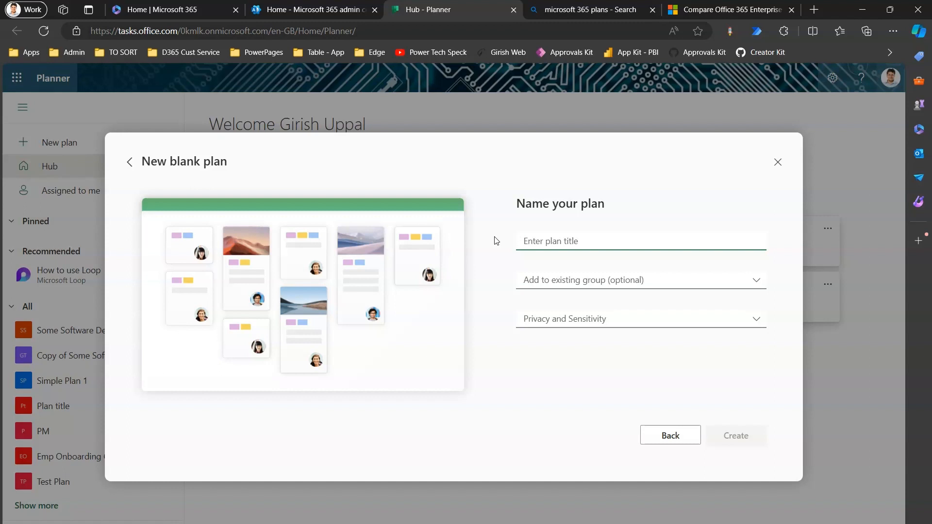
{"action": "type", "text": "Project"}
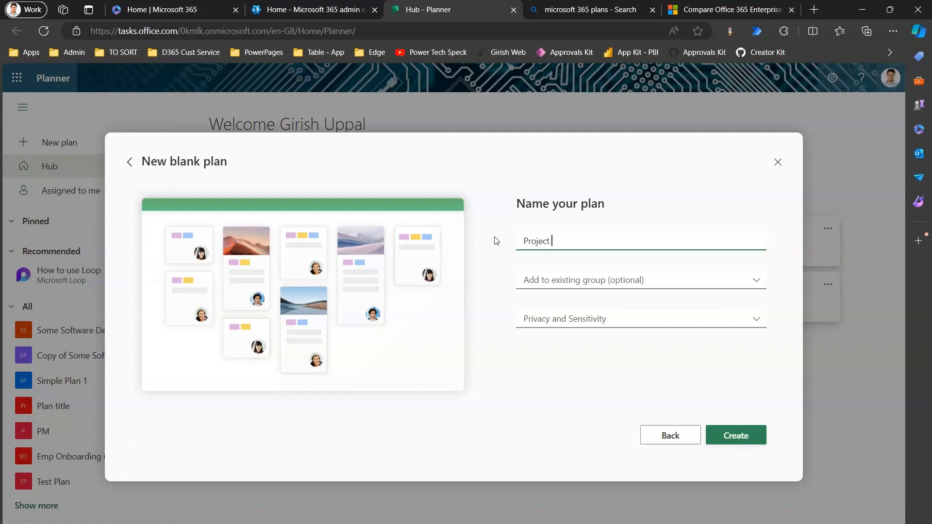
{"action": "type", "text": " Sydney Website"}
- Look through the existing groups and privacy options, and create the plan as Private without adding it to a group
{"action": "left_click", "coordinate": [757, 283]}
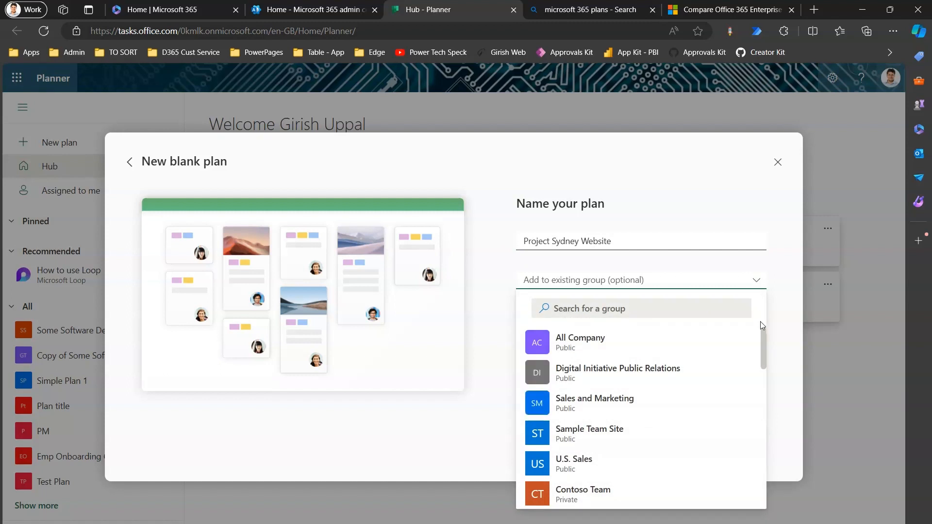
{"action": "left_click_drag", "start_coordinate": [764, 339], "coordinate": [766, 464]}
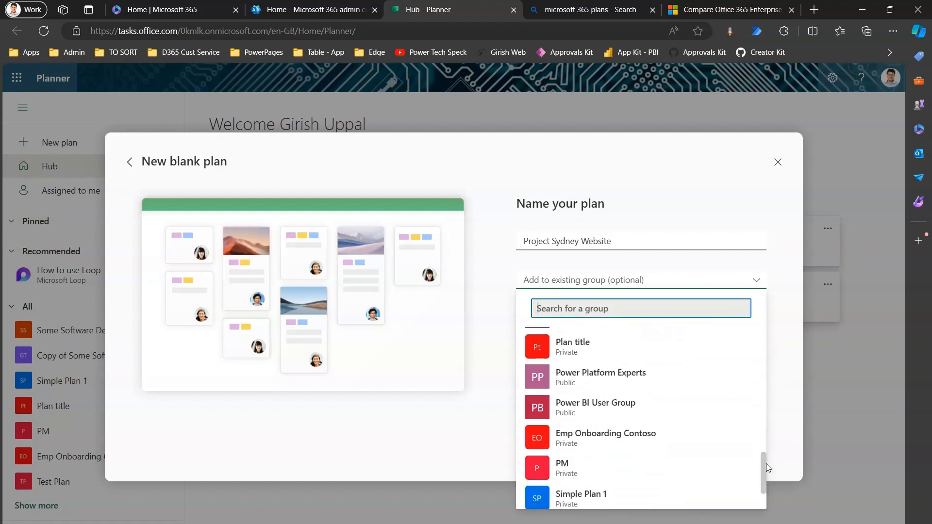
{"action": "left_click", "coordinate": [783, 384]}
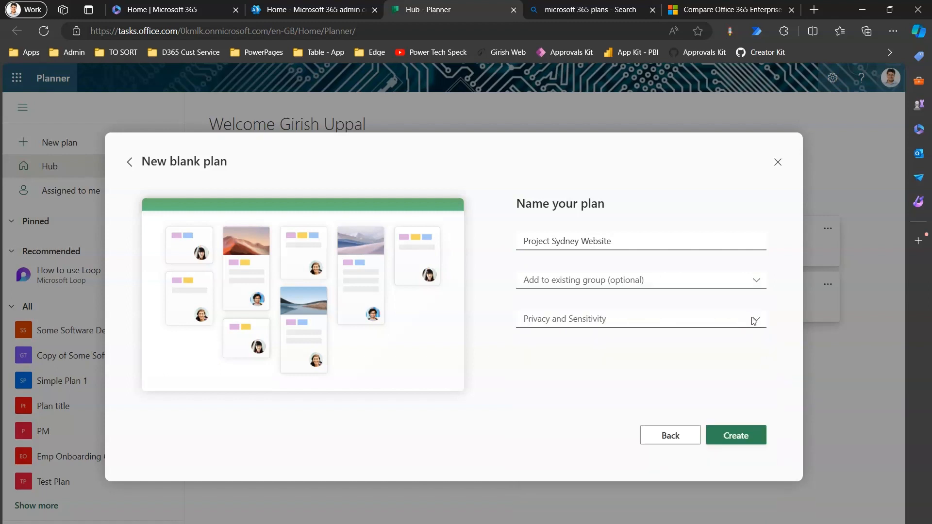
{"action": "left_click", "coordinate": [756, 323]}
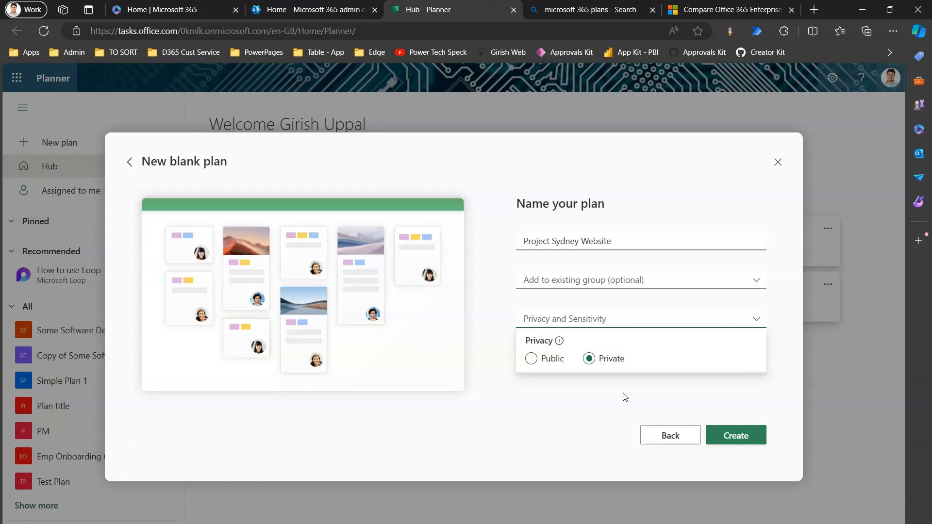
{"action": "left_click", "coordinate": [758, 433]}
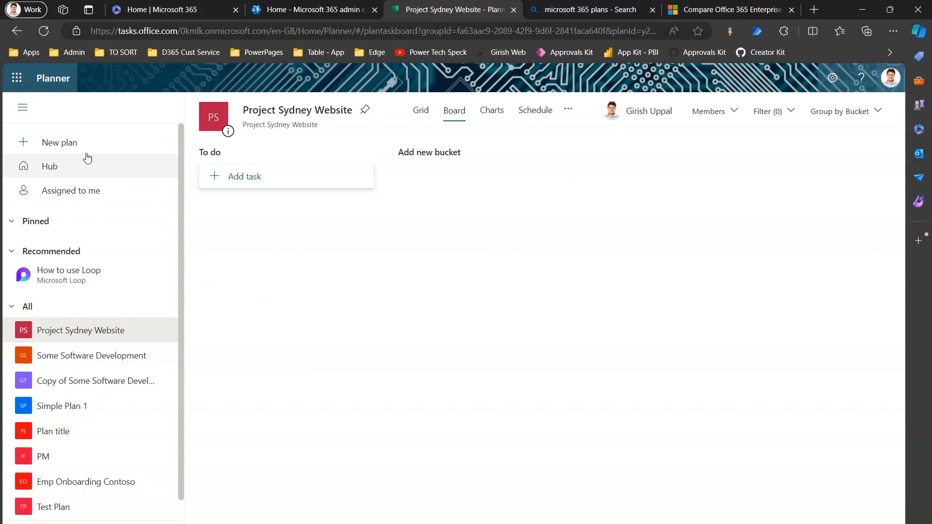
- Start a new plan from the Project Management template and title it "Brisbane Bus Project"
{"action": "left_click", "coordinate": [69, 141]}
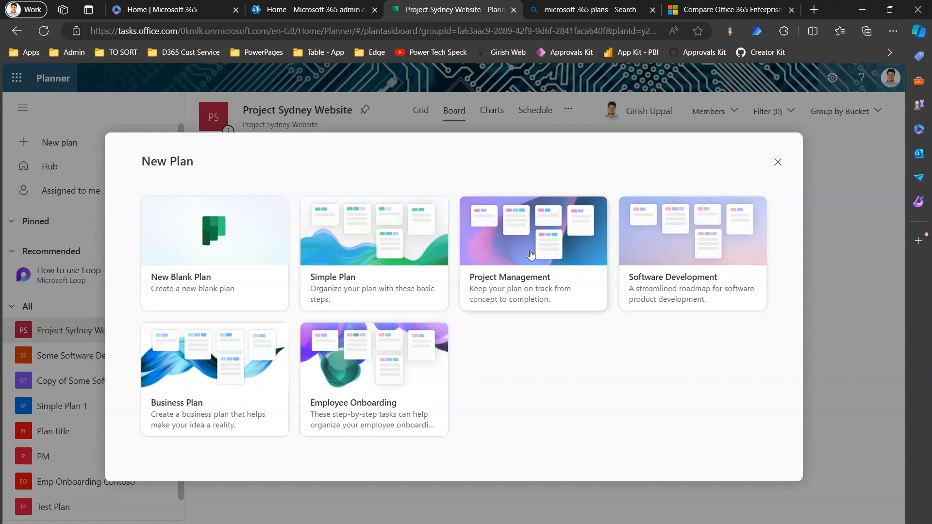
{"action": "left_click", "coordinate": [523, 277]}
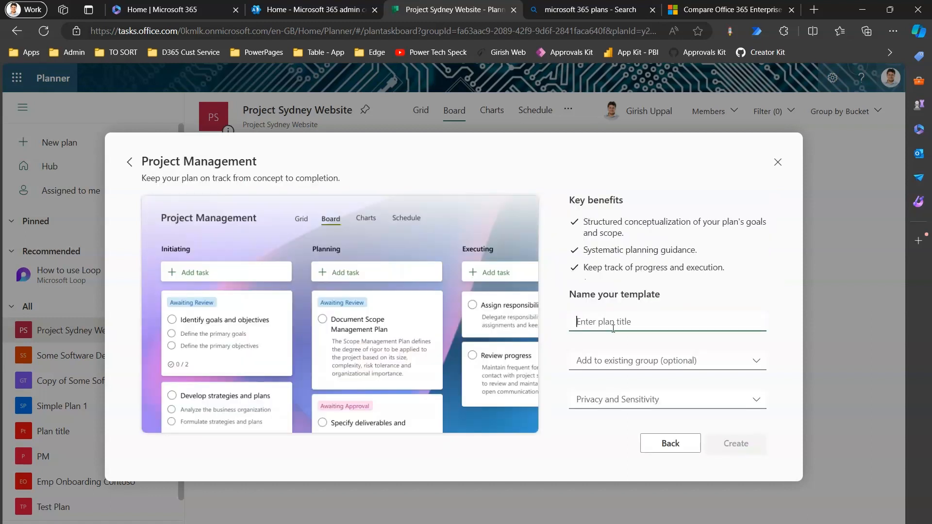
{"action": "type", "text": "Brisbane"}
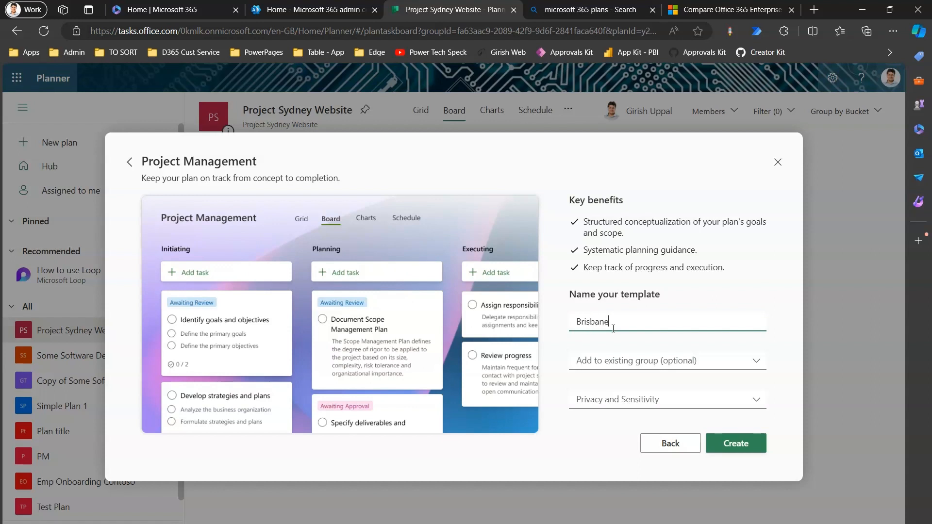
{"action": "type", "text": " Bus Project"}
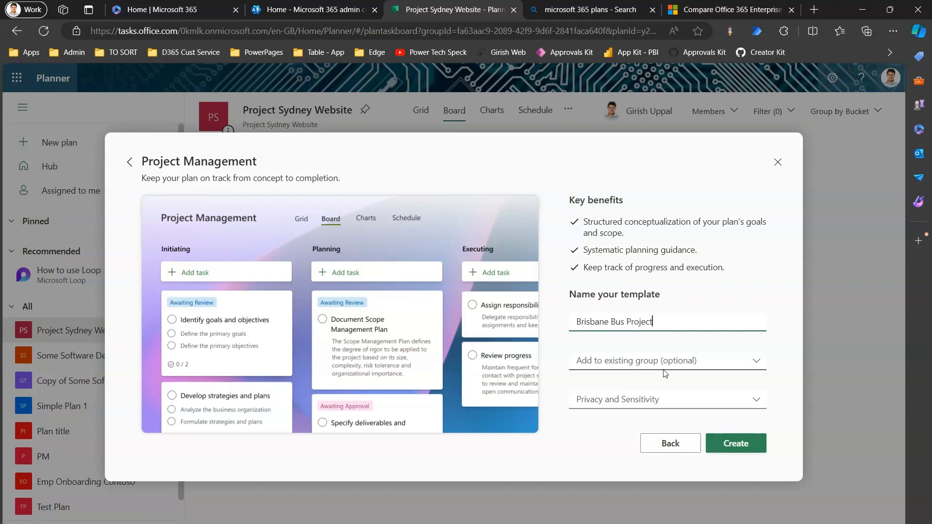
- Check the existing group and privacy options, and create the plan as Private without adding it to a group
{"action": "left_click", "coordinate": [756, 360]}
{"action": "left_click", "coordinate": [794, 348]}
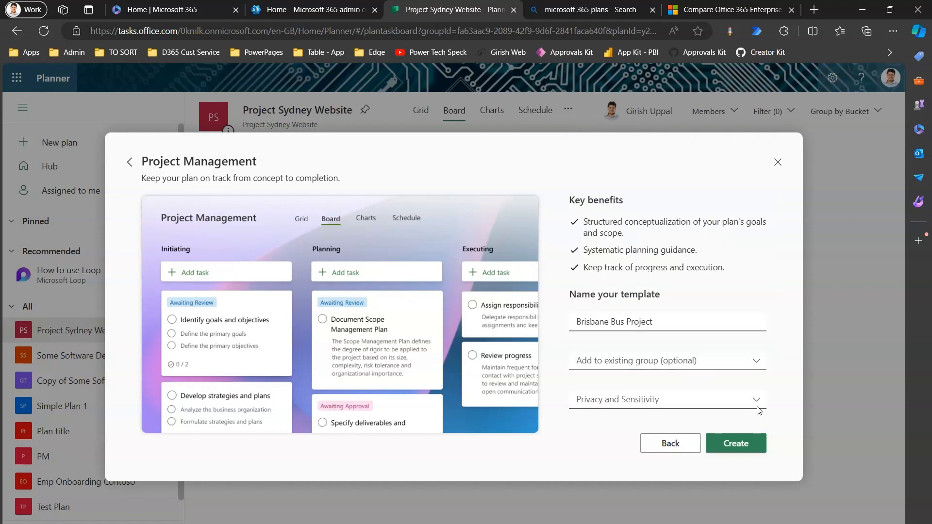
{"action": "left_click", "coordinate": [756, 399]}
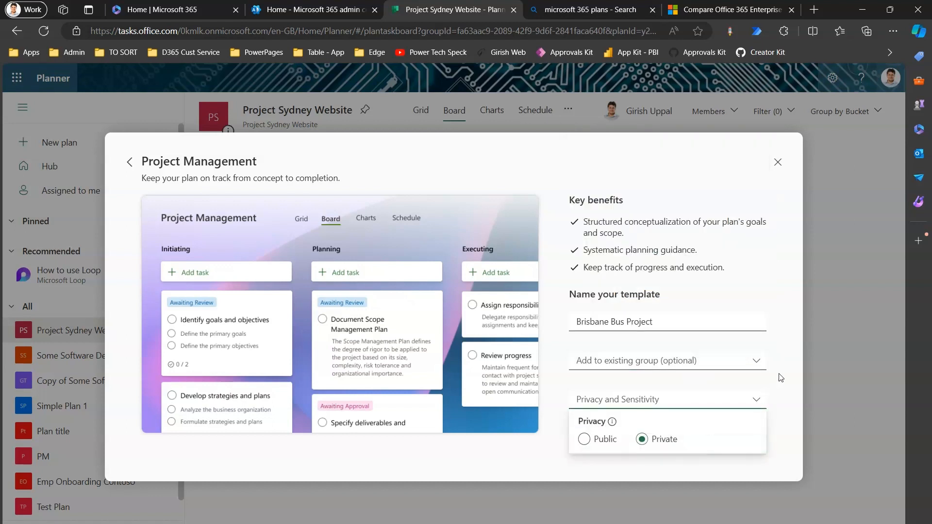
{"action": "left_click", "coordinate": [785, 410]}
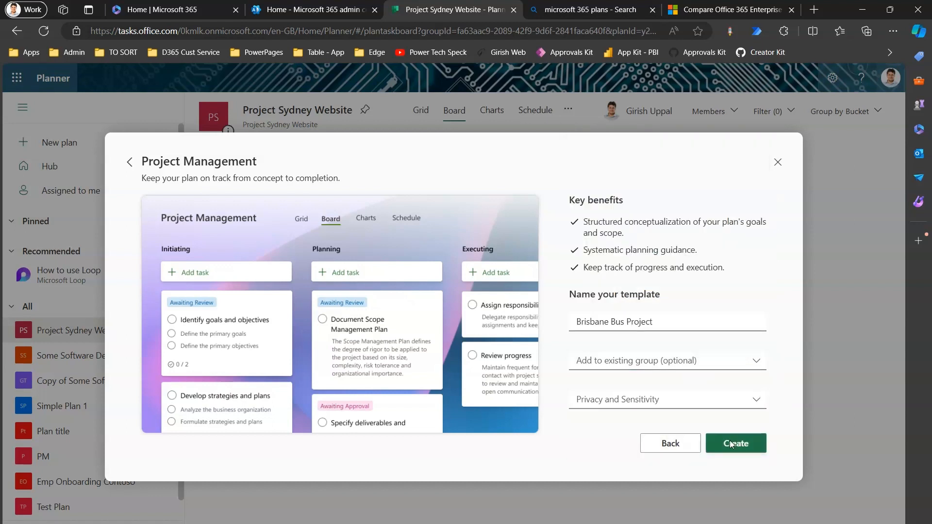
{"action": "left_click", "coordinate": [736, 444]}
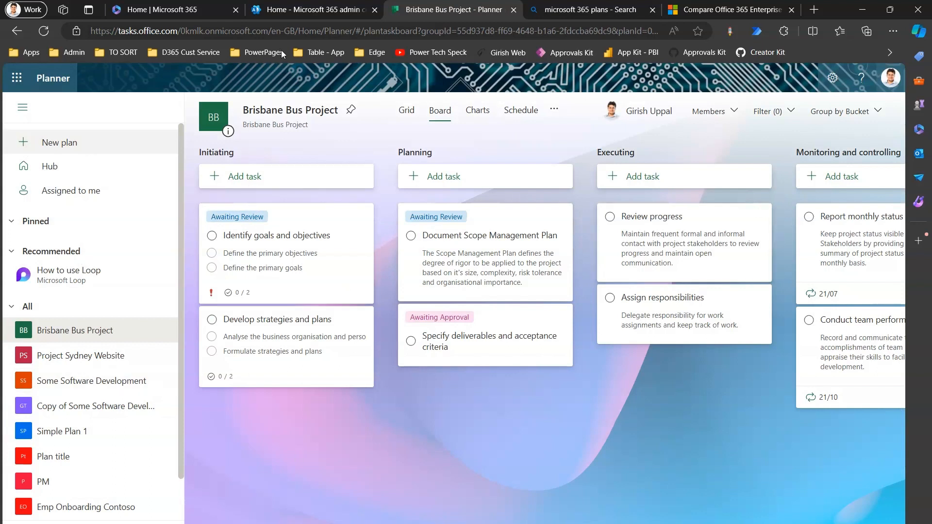
- Collapse the Recommended and All sections of the navigation pane
{"action": "left_click", "coordinate": [24, 110]}
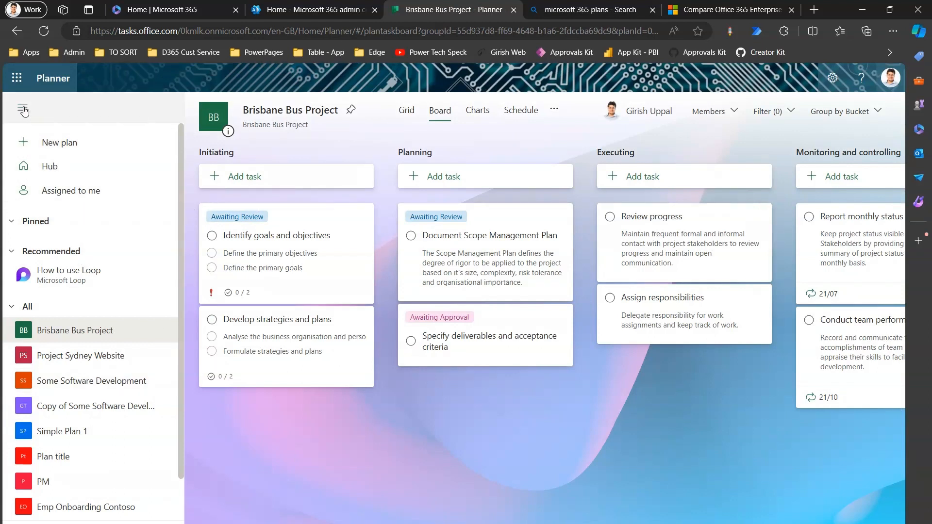
{"action": "left_click", "coordinate": [23, 111]}
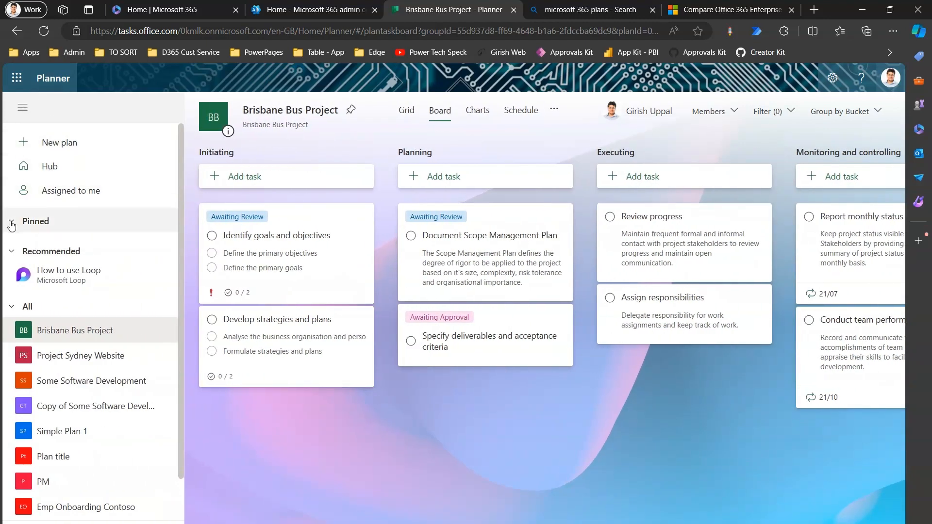
{"action": "left_click", "coordinate": [13, 252]}
{"action": "left_click", "coordinate": [14, 282]}
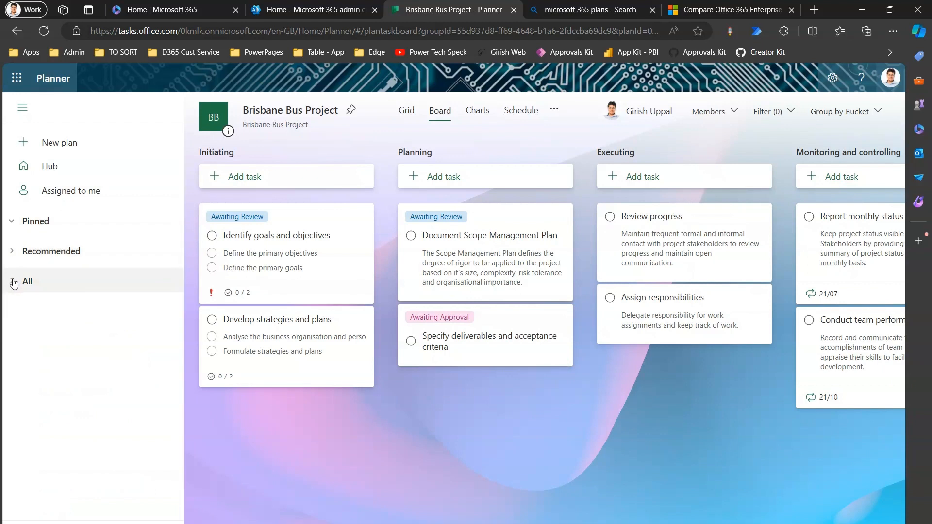
{"action": "left_click", "coordinate": [13, 283]}
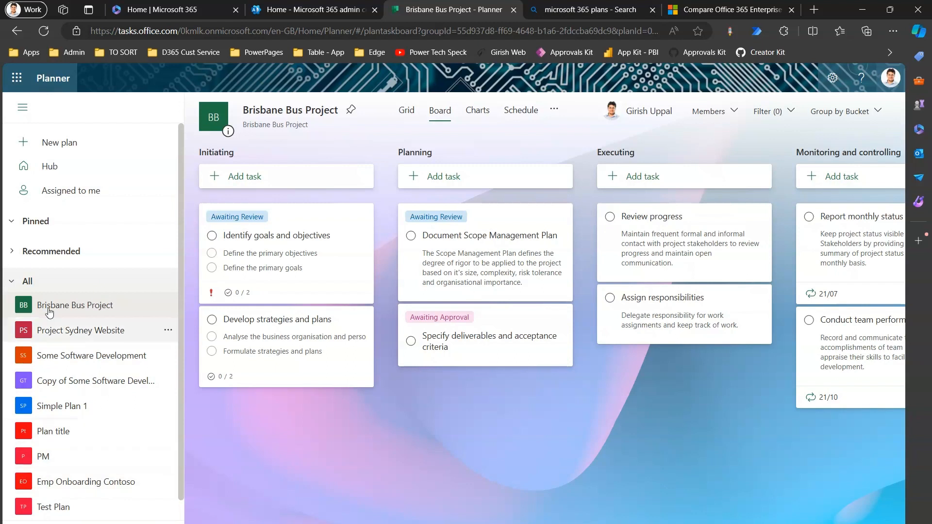
{"action": "left_click", "coordinate": [11, 282]}
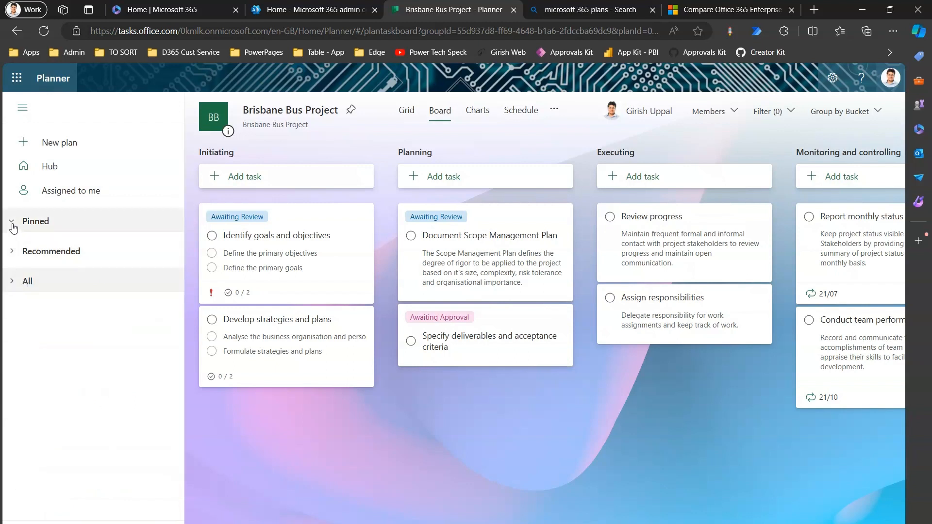
- Pin the Brisbane Bus Project plan and unpin it again from the Pinned list
{"action": "left_click", "coordinate": [351, 113]}
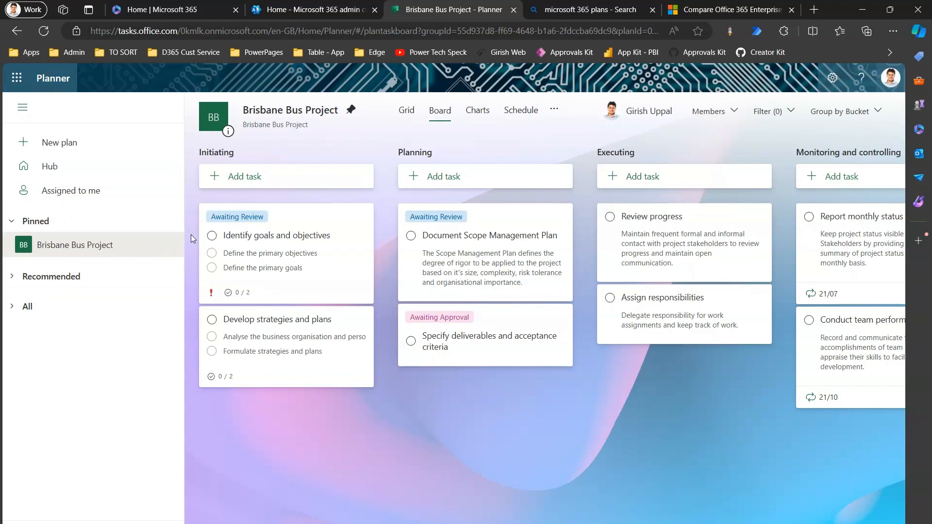
{"action": "left_click", "coordinate": [174, 245]}
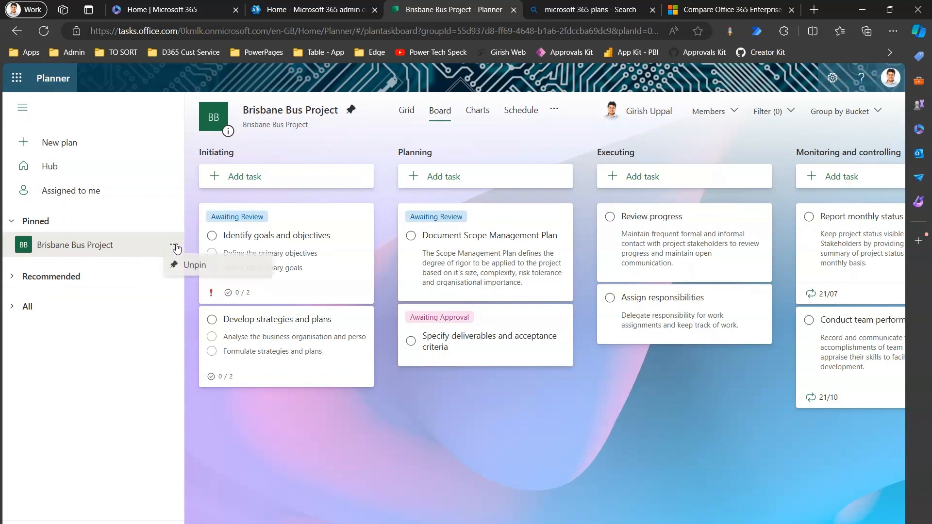
{"action": "left_click", "coordinate": [193, 267]}
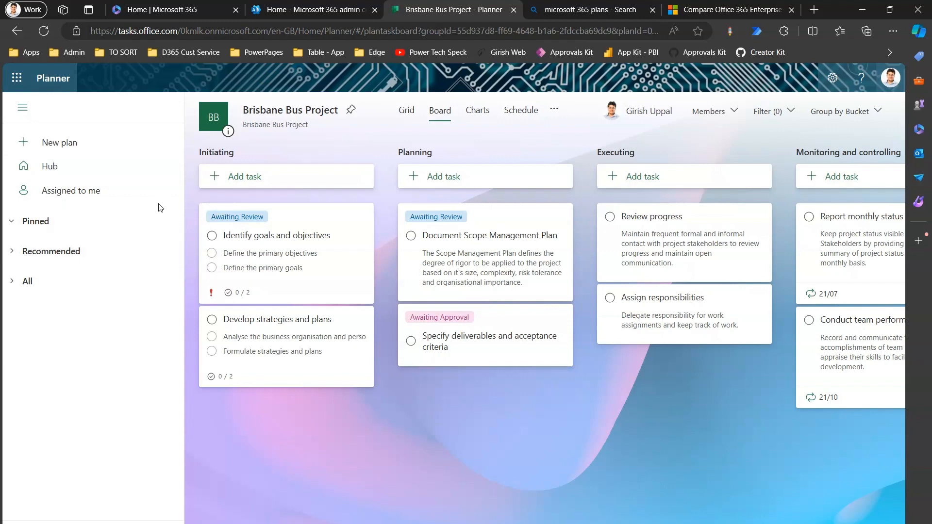
- Collapse the navigation pane and show the Brisbane Bus Project plan in Grid view
{"action": "left_click", "coordinate": [23, 108]}
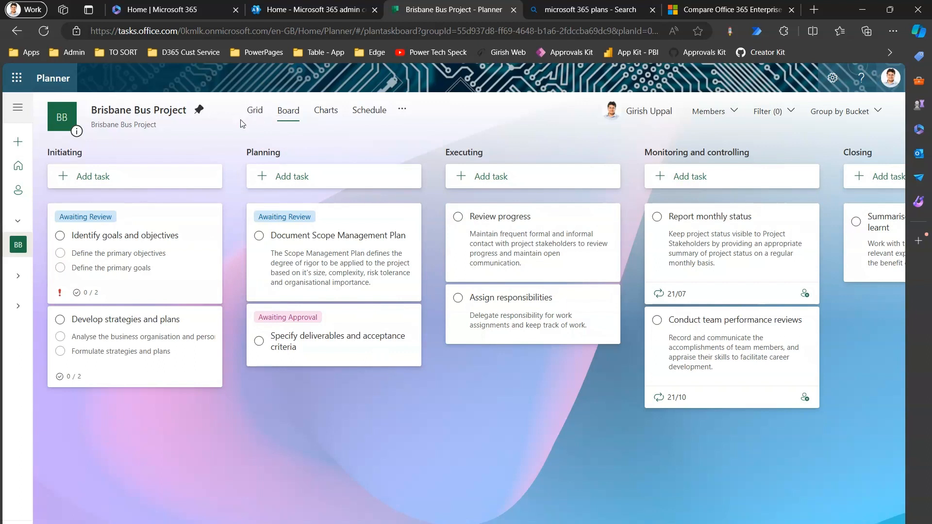
{"action": "mouse_move", "coordinate": [271, 100]}
{"action": "left_mouse_down"}
{"action": "mouse_move", "coordinate": [267, 91]}
{"action": "mouse_move", "coordinate": [279, 137]}
{"action": "left_mouse_up"}
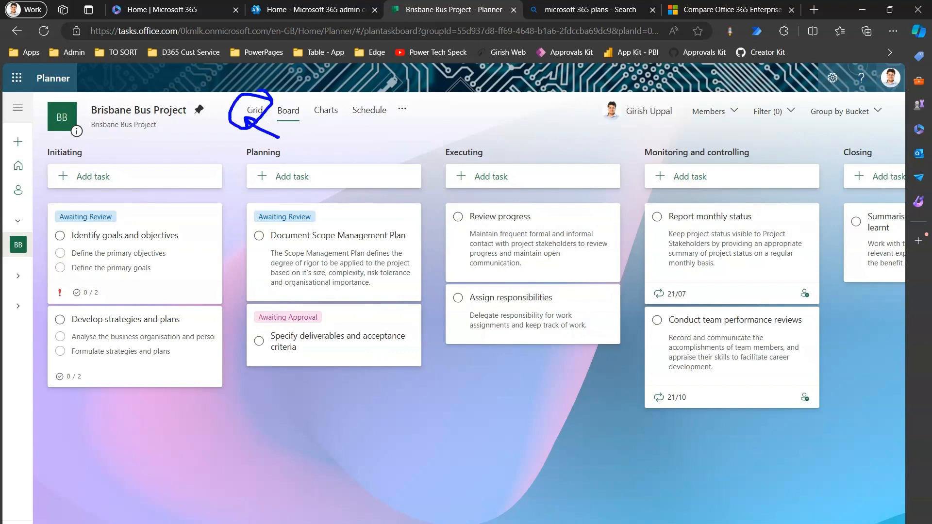
{"action": "key", "text": "Escape"}
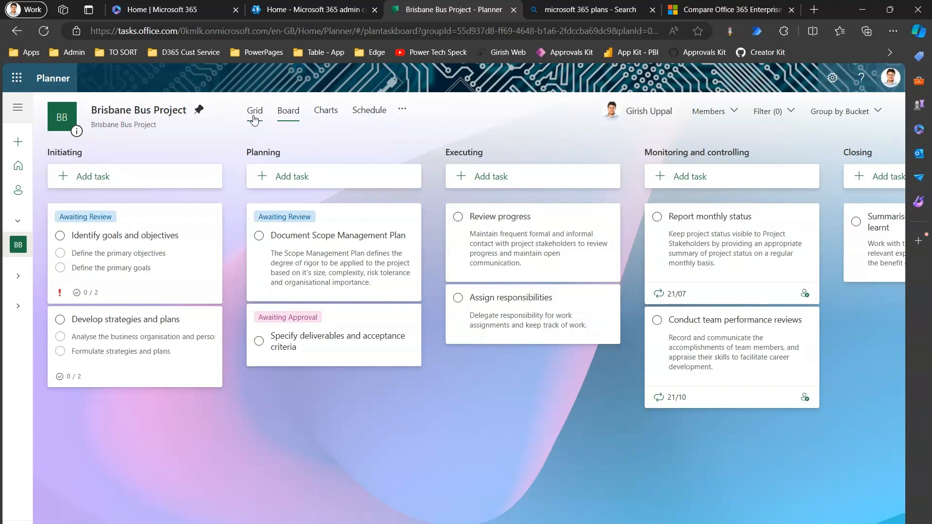
{"action": "left_click", "coordinate": [255, 116]}
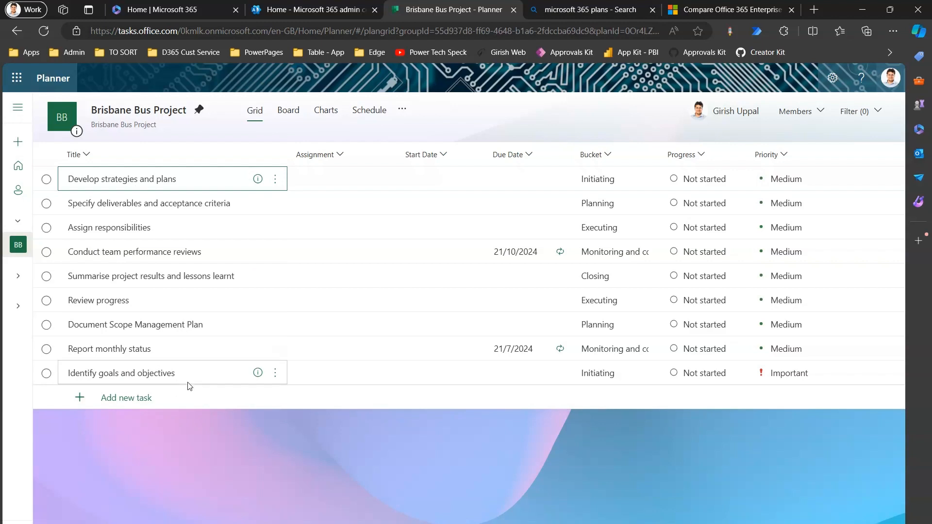
- Add a task titled "Bus Management Review" and assign it to the plan's existing member
{"action": "left_click", "coordinate": [134, 402]}
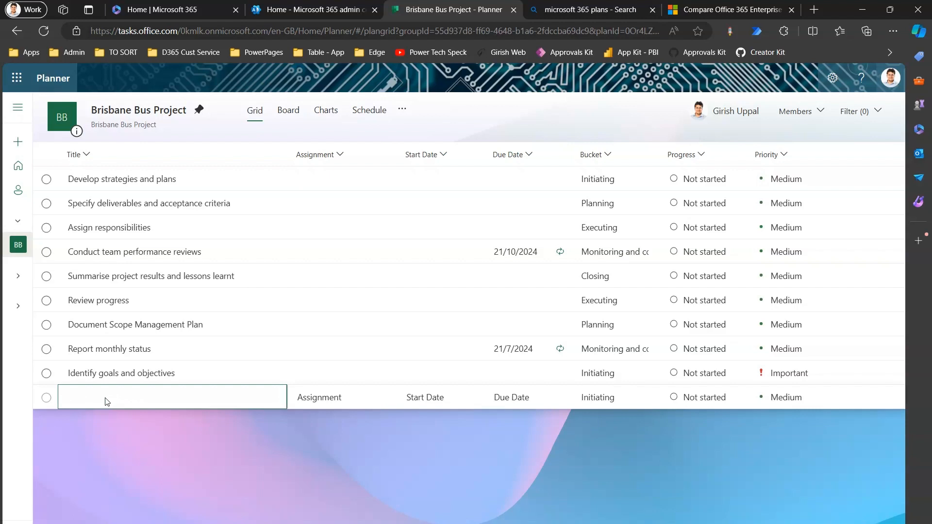
{"action": "type", "text": "Bus Management Review"}
{"action": "key", "text": "Return"}
{"action": "left_click", "coordinate": [323, 401]}
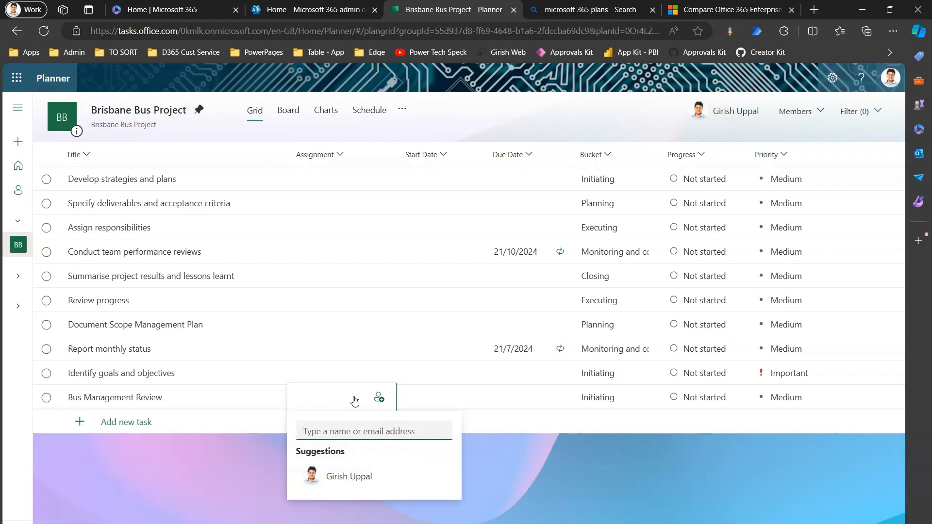
{"action": "type", "text": "girish"}
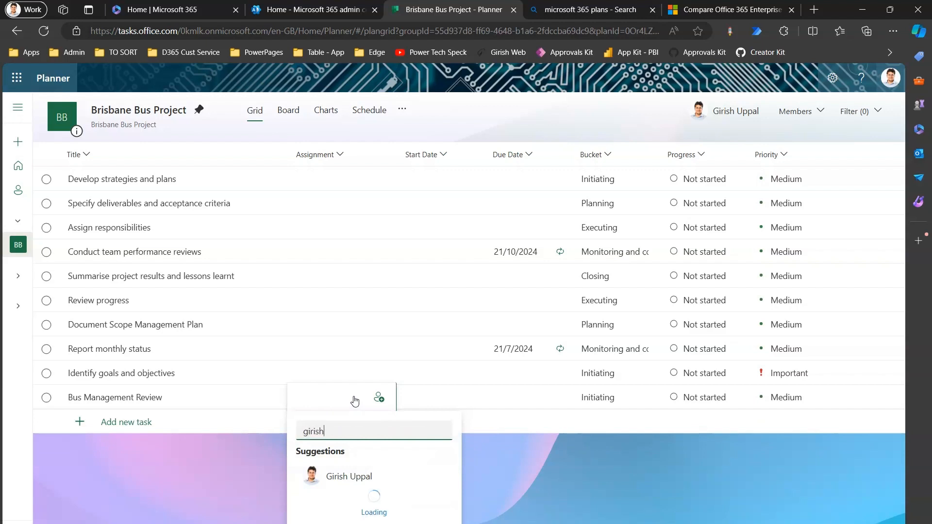
{"action": "left_click", "coordinate": [379, 484]}
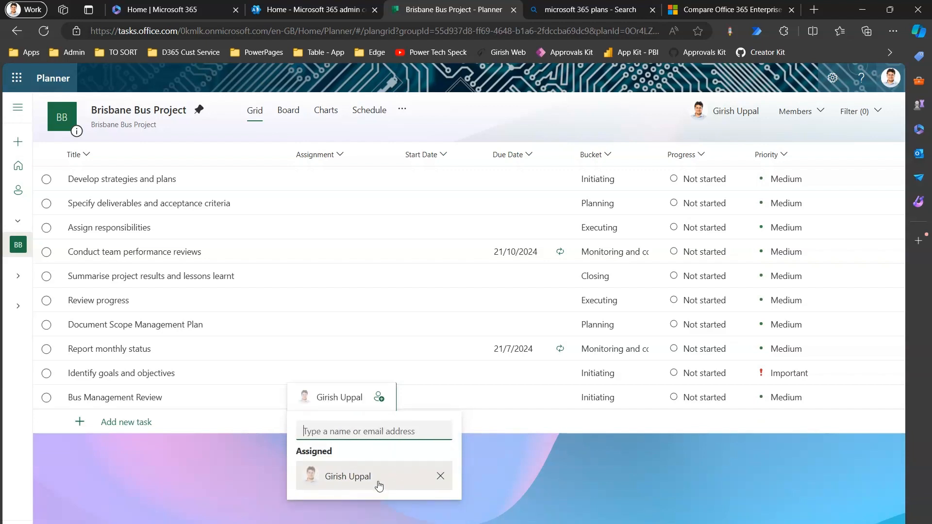
{"action": "left_click", "coordinate": [338, 506]}
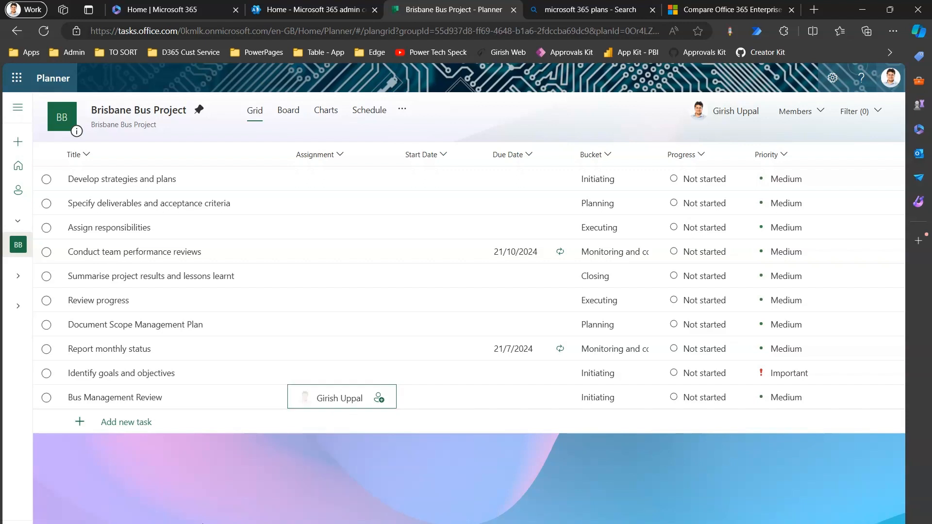
- Add a task titled "Bus Audit Review" and assign it to a non-member, adding that person to the plan
{"action": "left_click", "coordinate": [129, 423]}
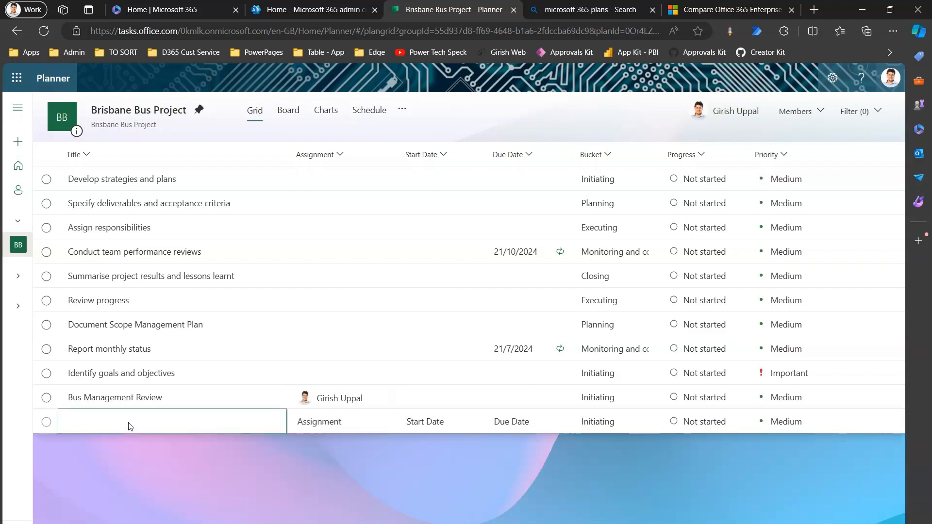
{"action": "type", "text": "Bus Audit Review"}
{"action": "key", "text": "Return"}
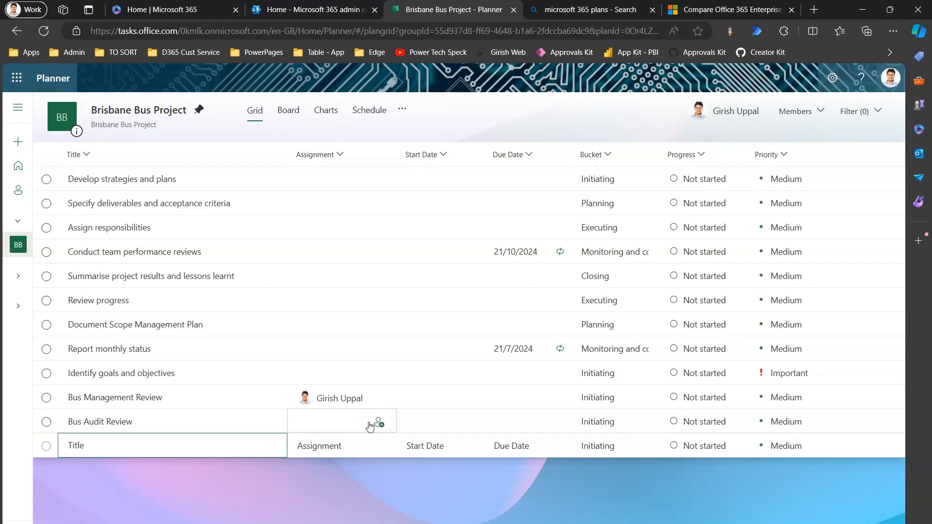
{"action": "left_click", "coordinate": [378, 422]}
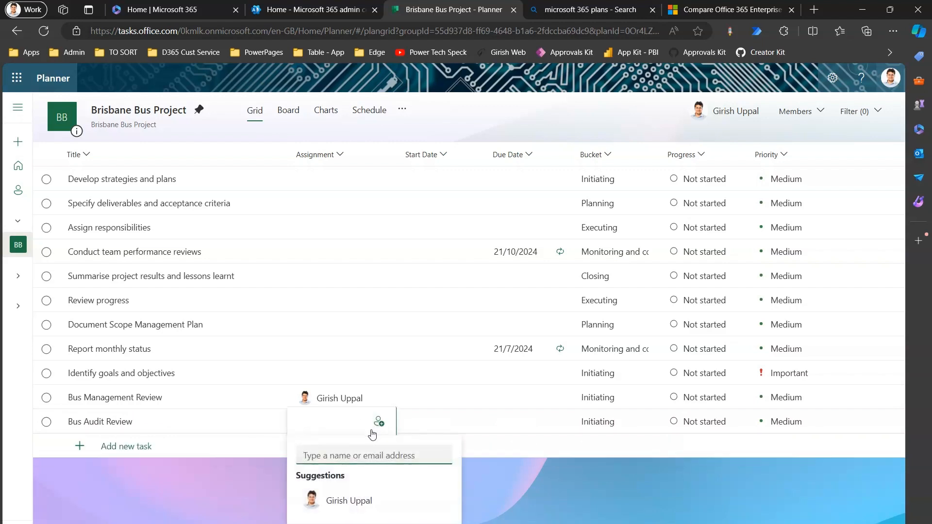
{"action": "type", "text": "alex"}
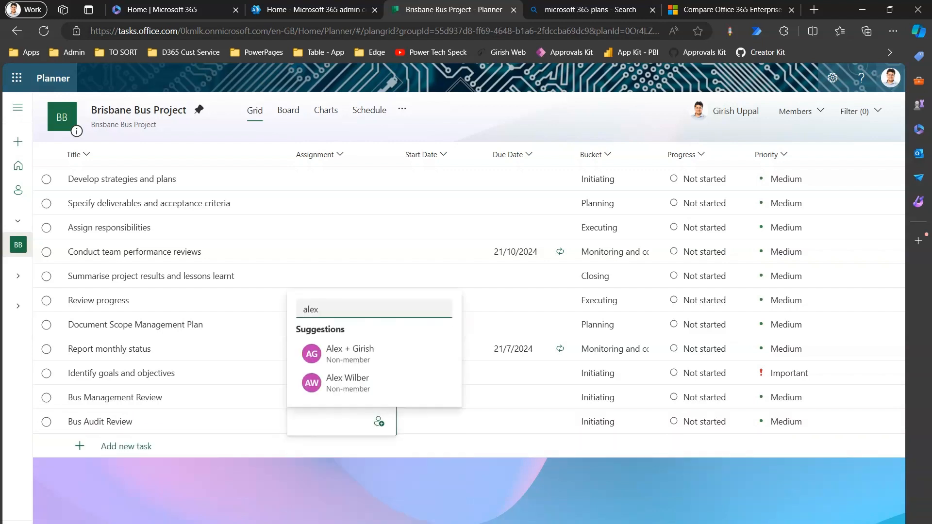
{"action": "left_click", "coordinate": [350, 382]}
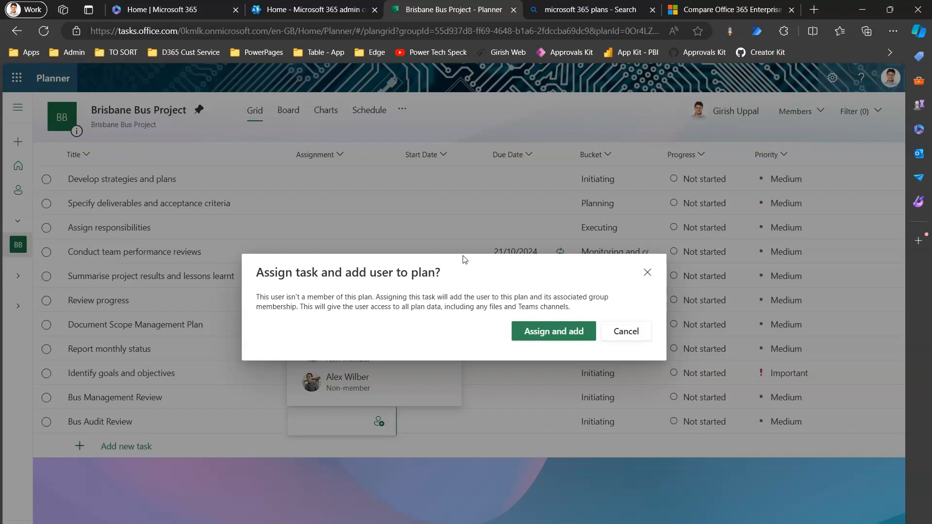
{"action": "left_click", "coordinate": [535, 335]}
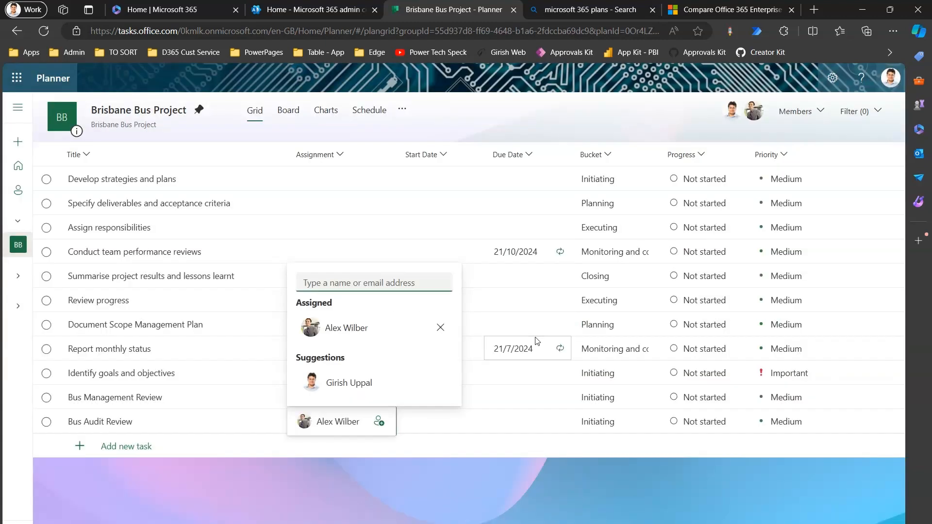
{"action": "left_click", "coordinate": [340, 473]}
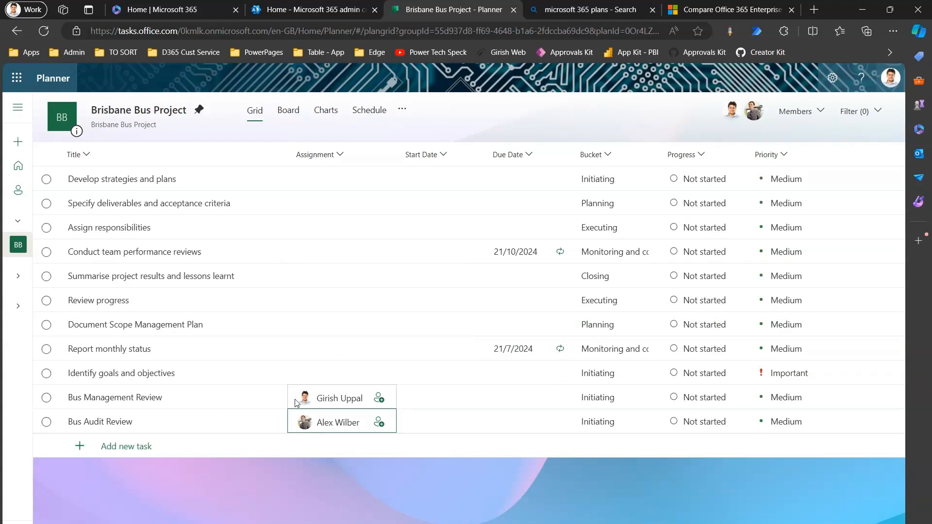
- Assign a second person, a non-member, to the "Bus Audit Review" task and add them to the plan
{"action": "left_click", "coordinate": [379, 423]}
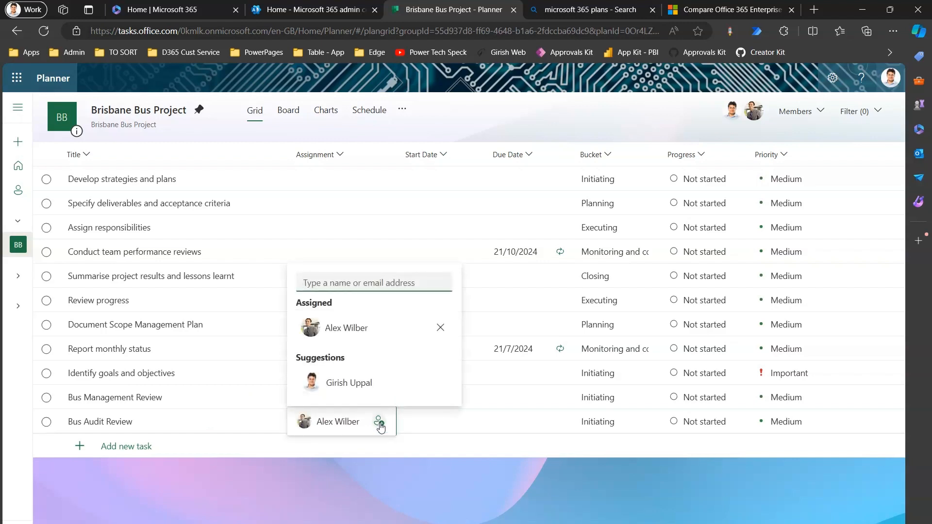
{"action": "type", "text": "adele"}
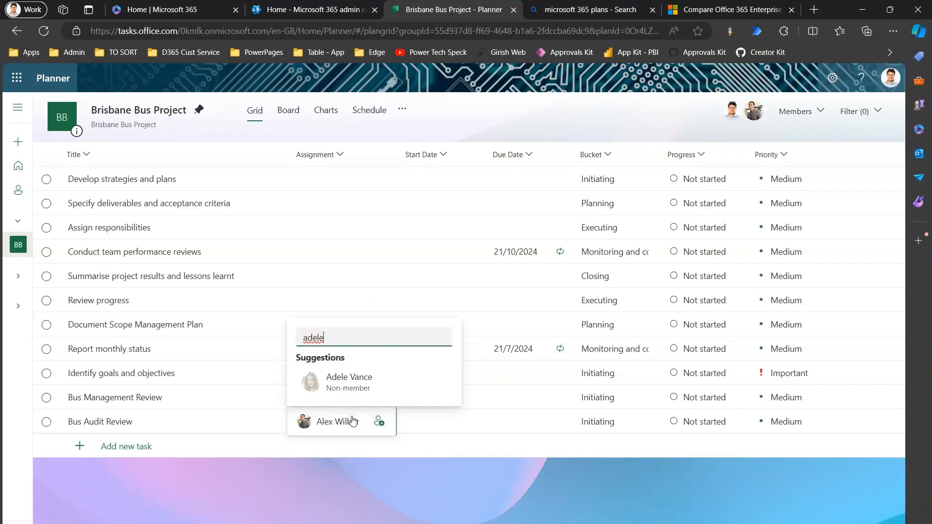
{"action": "left_click", "coordinate": [342, 378]}
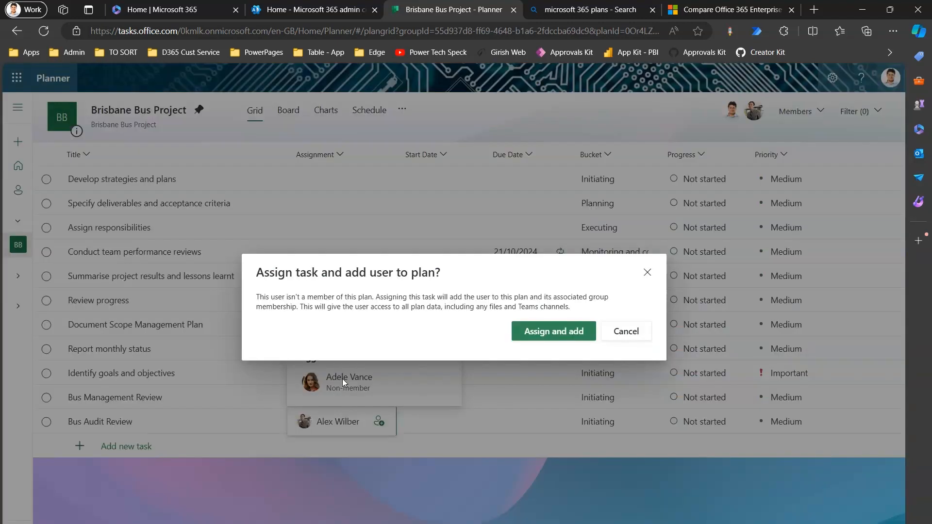
{"action": "left_click", "coordinate": [573, 333]}
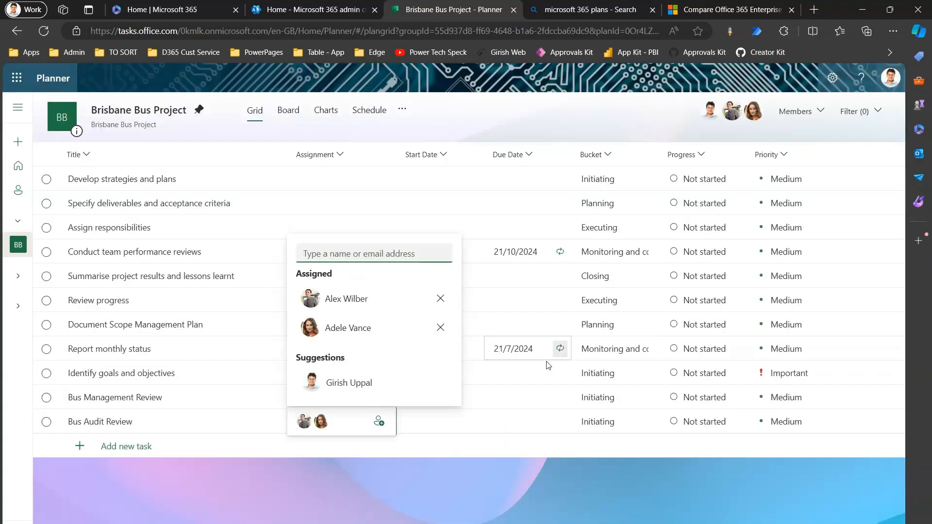
{"action": "left_click", "coordinate": [427, 489]}
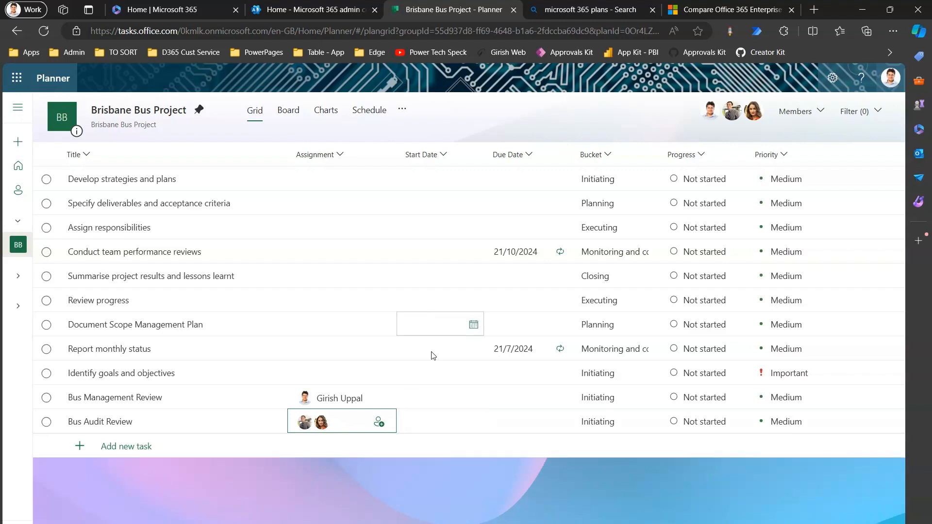
- Set the "Bus Audit Review" task's start date to 25/5/2024 and its due date to 28/6/2024
{"action": "left_click", "coordinate": [474, 424]}
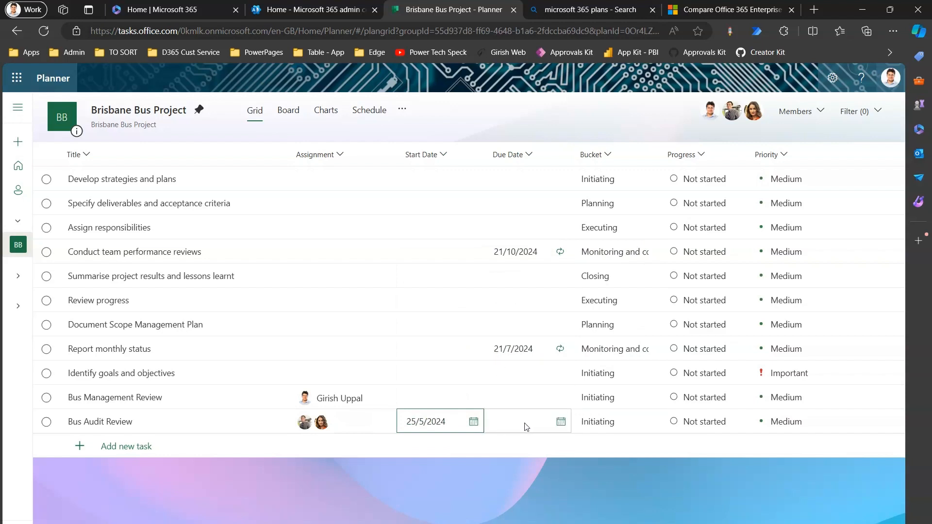
{"action": "left_click", "coordinate": [560, 421]}
{"action": "left_click", "coordinate": [599, 264]}
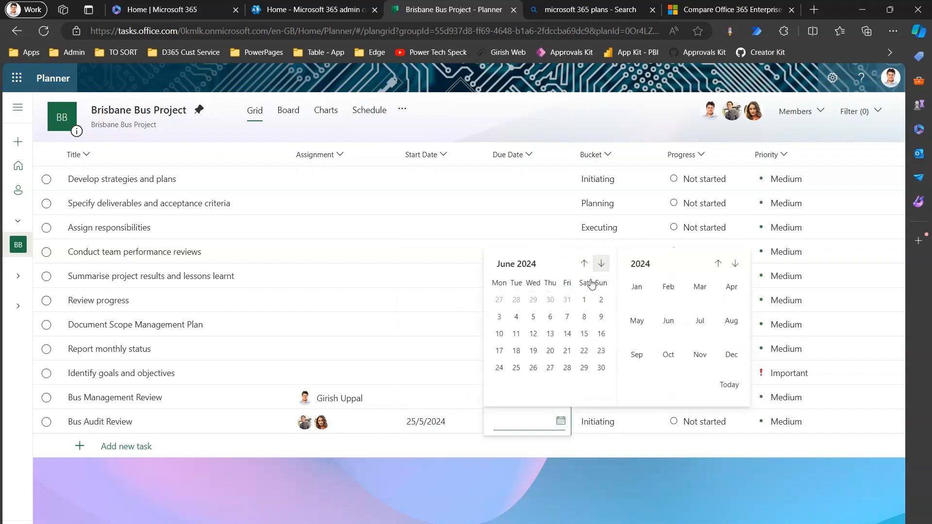
{"action": "left_click", "coordinate": [567, 367]}
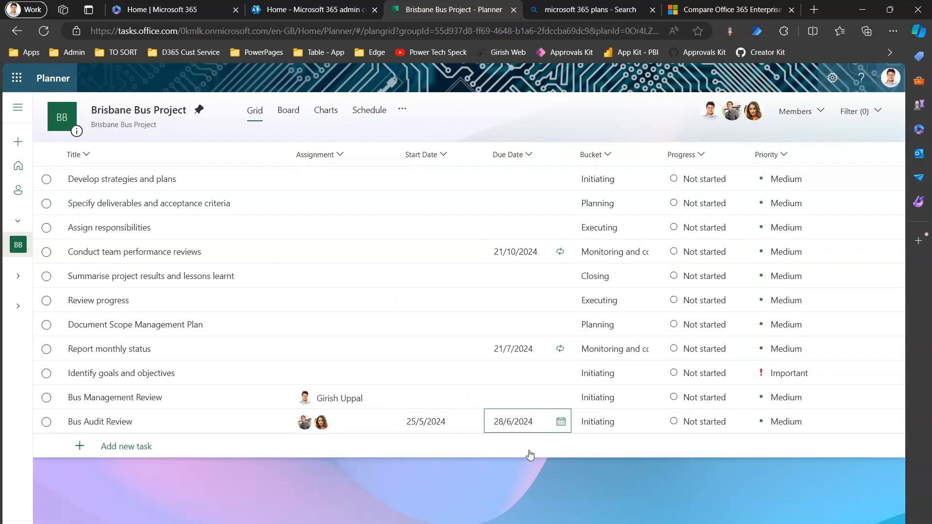
- Choose the Initiating bucket and Not started progress for the "Bus Audit Review" task
{"action": "left_click", "coordinate": [607, 427]}
{"action": "left_click", "coordinate": [646, 424]}
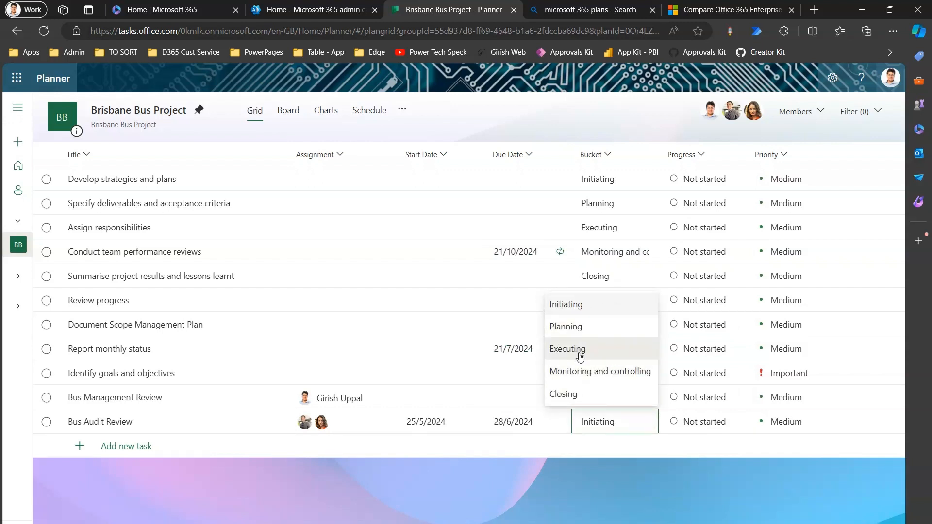
{"action": "left_click", "coordinate": [585, 306]}
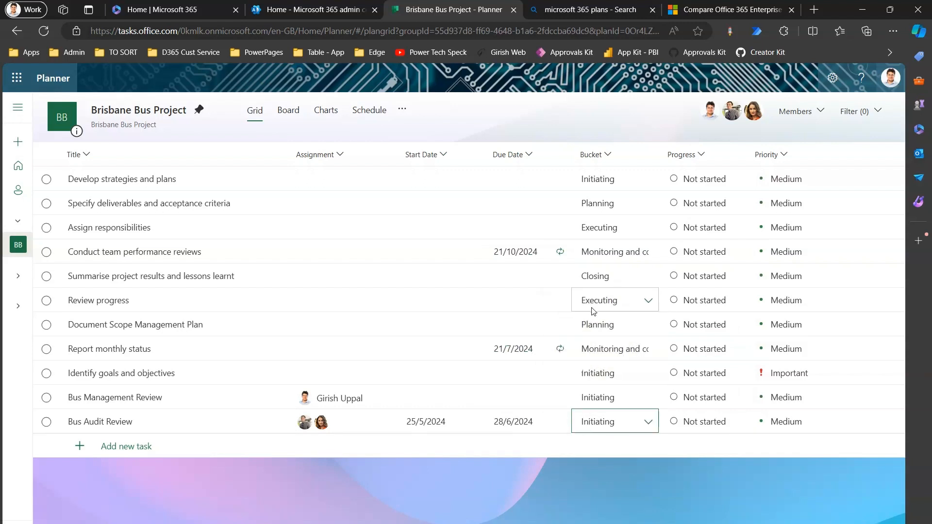
{"action": "left_click", "coordinate": [736, 422]}
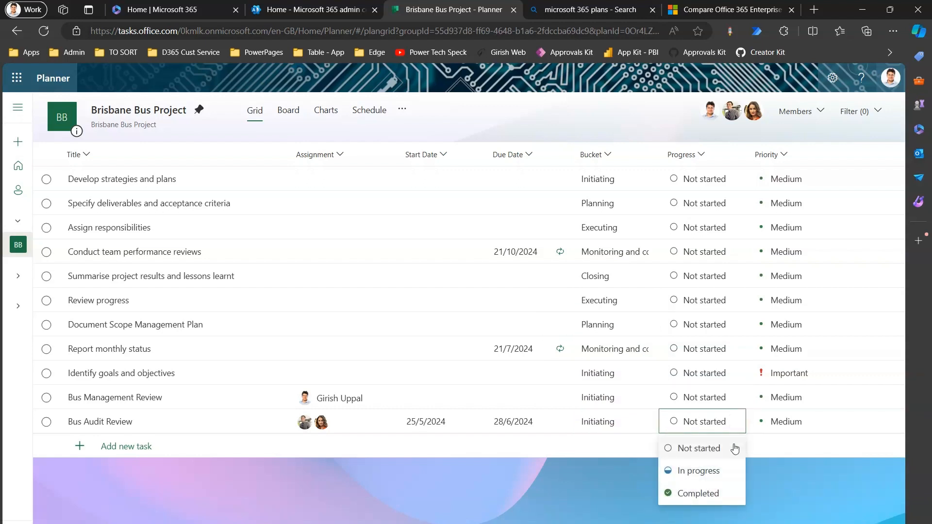
{"action": "left_click", "coordinate": [719, 453]}
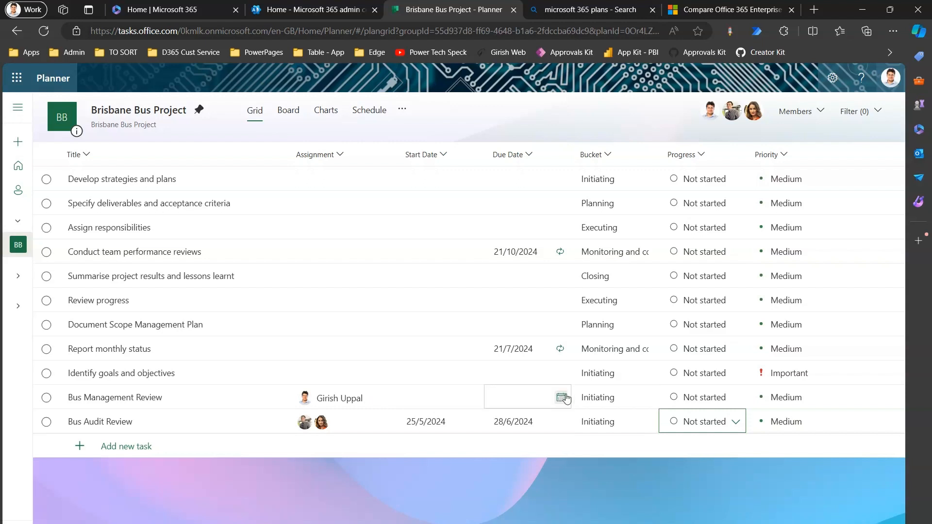
- Schedule the "Bus Management Review" task from 24/5/2024 to 28/5/2024 and move it to the Planning bucket
{"action": "left_click", "coordinate": [560, 397]}
{"action": "left_click", "coordinate": [474, 397]}
{"action": "left_click", "coordinate": [474, 398]}
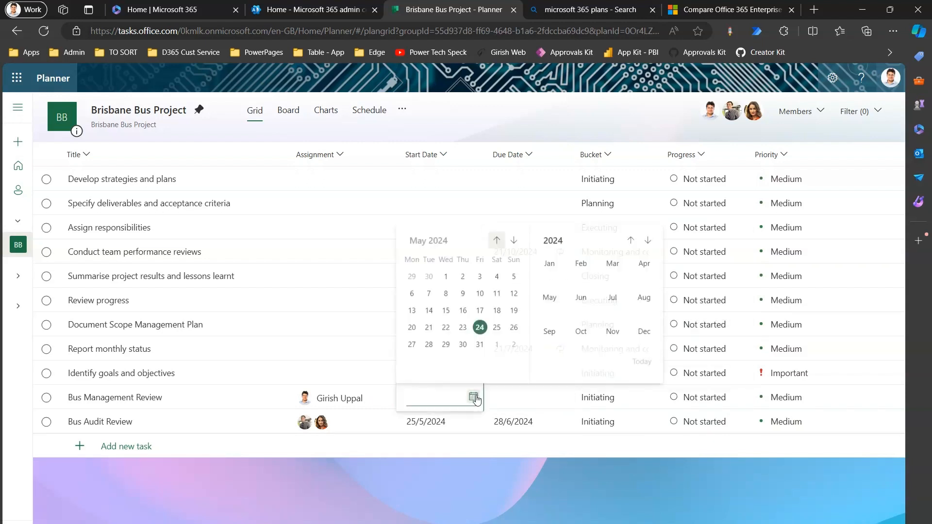
{"action": "left_click", "coordinate": [480, 328]}
{"action": "left_click", "coordinate": [560, 398]}
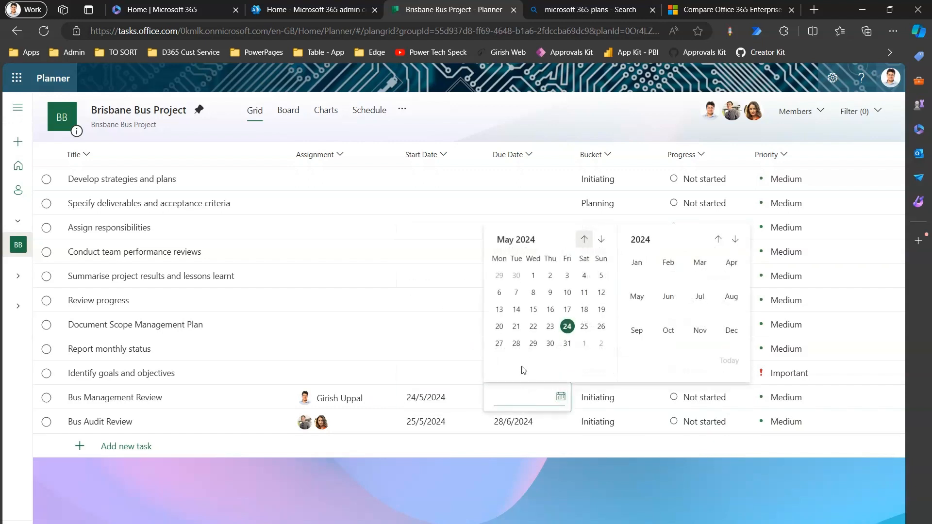
{"action": "left_click", "coordinate": [516, 346]}
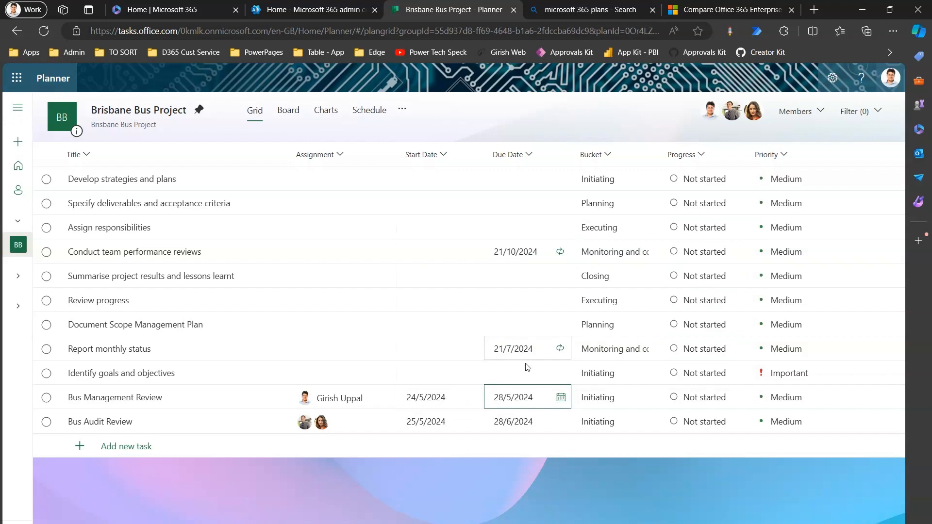
{"action": "left_click", "coordinate": [648, 397]}
{"action": "left_click", "coordinate": [592, 447]}
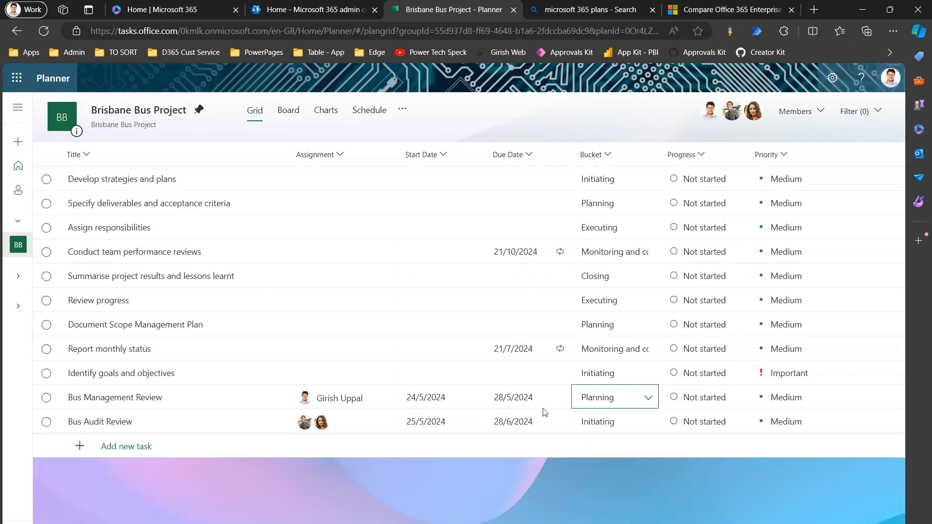
- Mark "Review progress", "Summarise project results and lessons learnt" and "Conduct team performance reviews" as completed
{"action": "left_click", "coordinate": [46, 301]}
{"action": "left_click", "coordinate": [46, 276]}
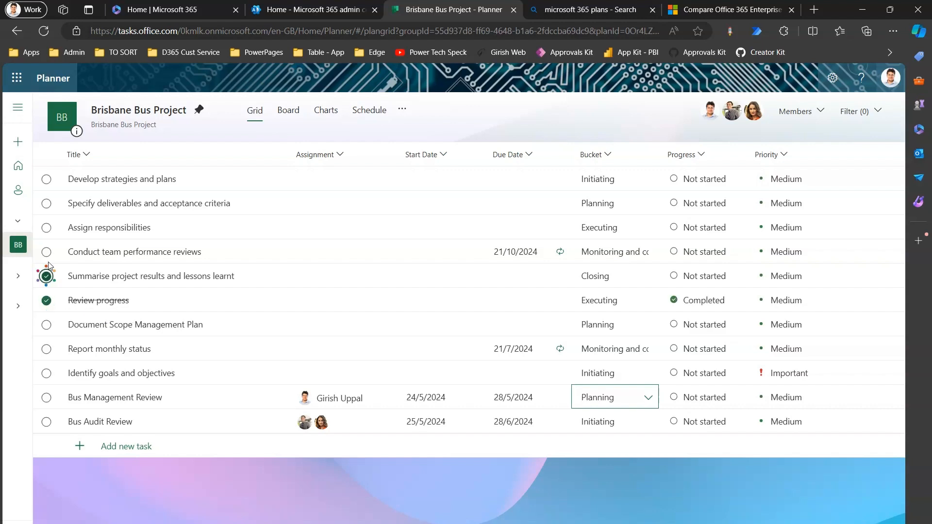
{"action": "left_click", "coordinate": [47, 253]}
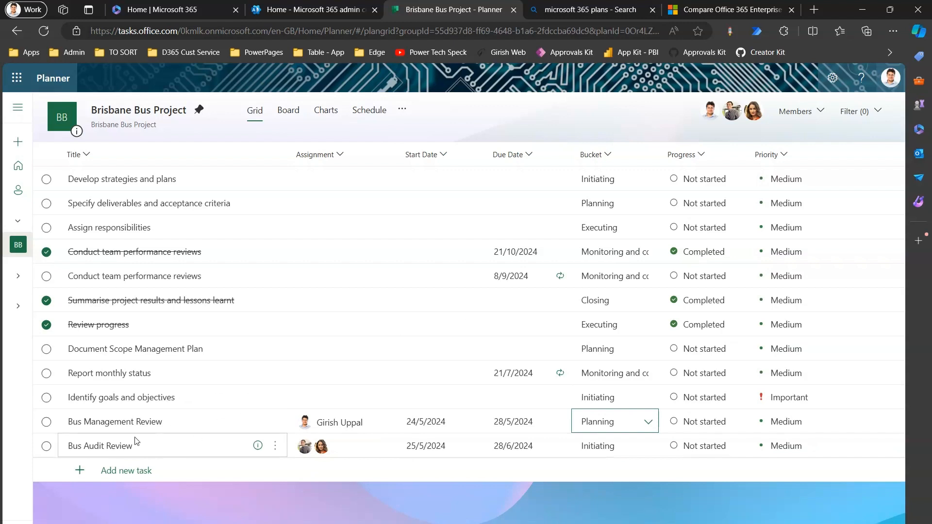
- Open the details of the "Bus Management Review" task and look at its assignment options
{"action": "left_click", "coordinate": [144, 422]}
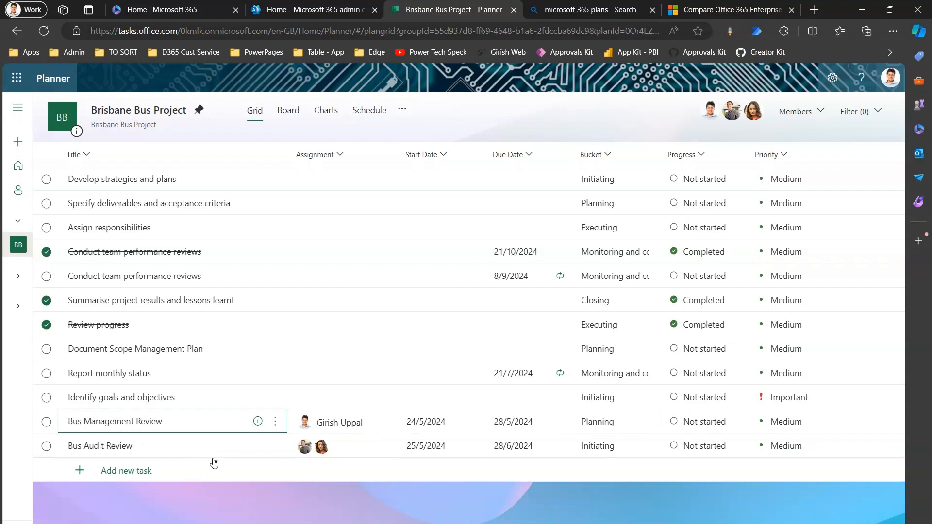
{"action": "left_click", "coordinate": [275, 421]}
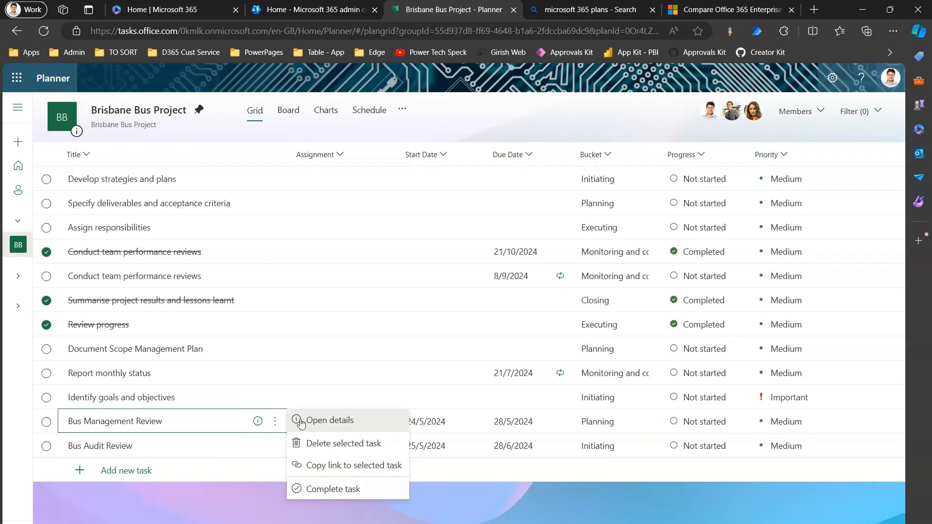
{"action": "left_click", "coordinate": [329, 420]}
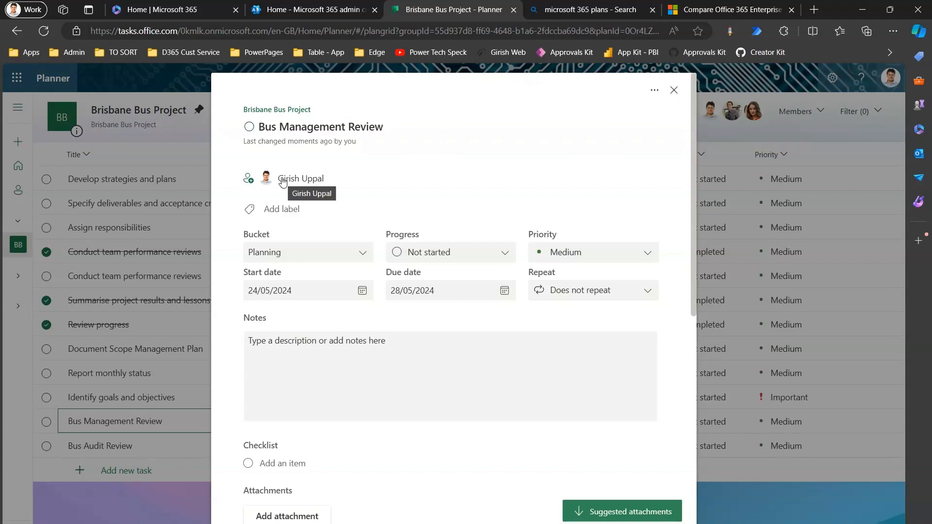
{"action": "left_click", "coordinate": [248, 180]}
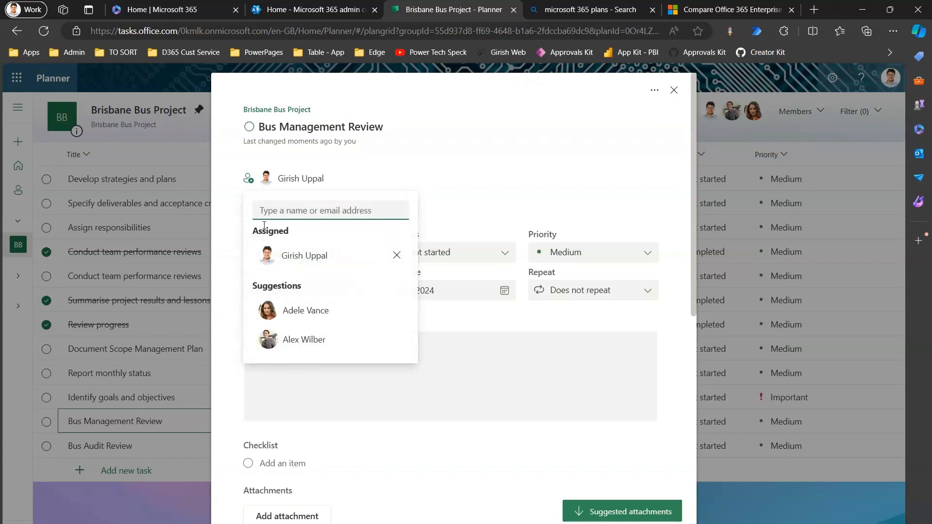
{"action": "left_click", "coordinate": [449, 167]}
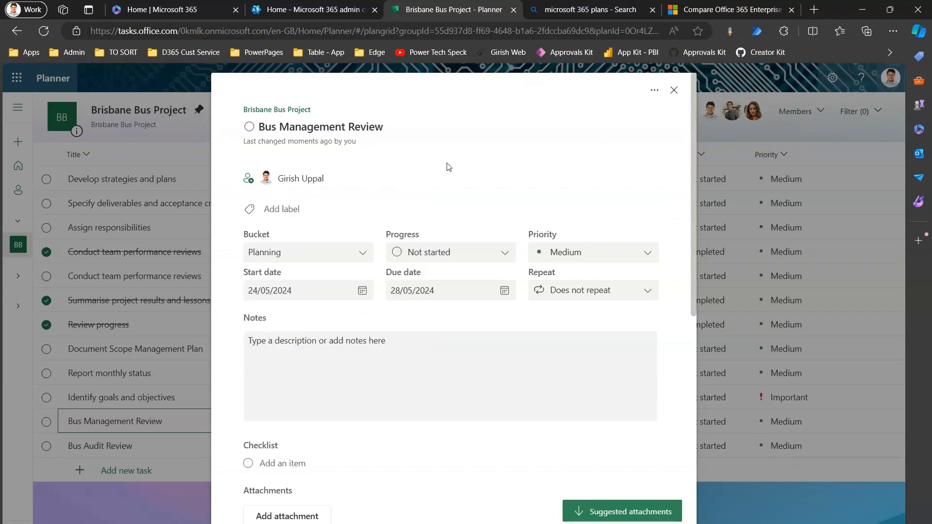
- Add the labels Awaiting Approval, Green and Light blue to the "Bus Management Review" task
{"action": "left_click", "coordinate": [288, 210]}
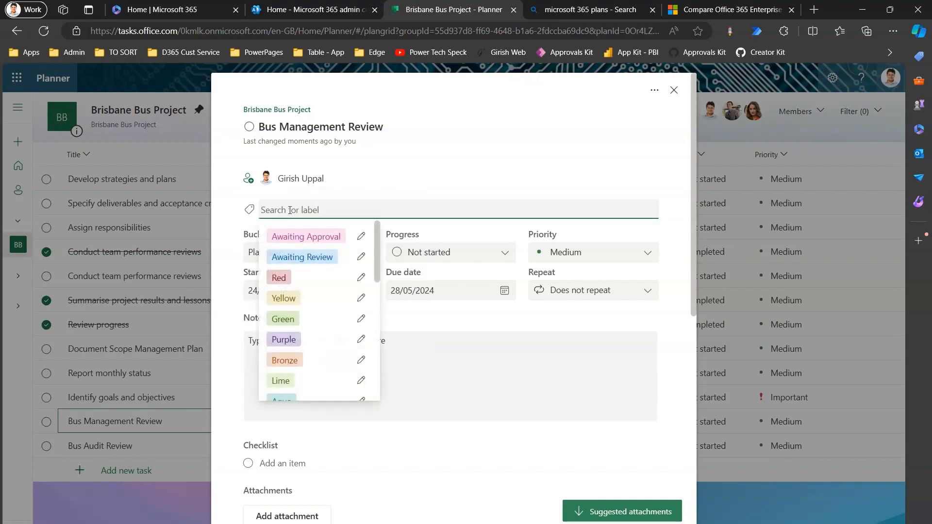
{"action": "left_click", "coordinate": [311, 237]}
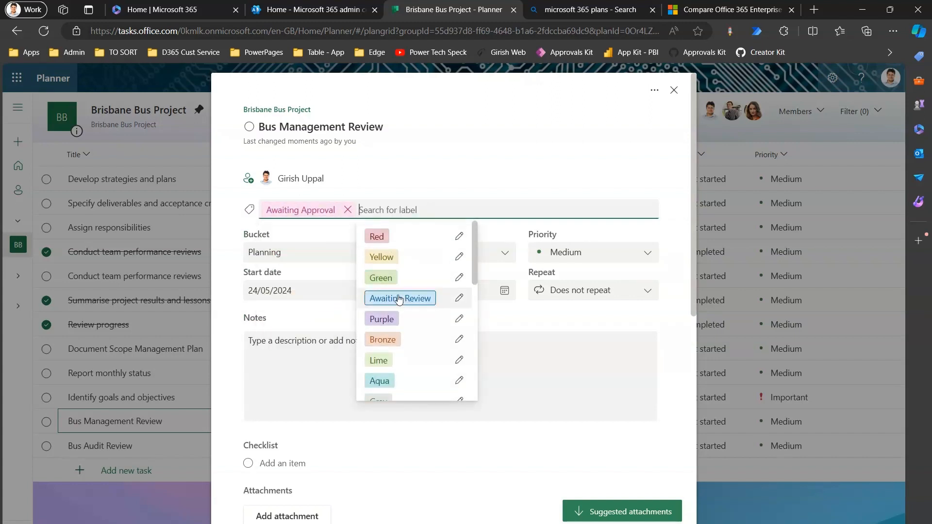
{"action": "left_click", "coordinate": [382, 278]}
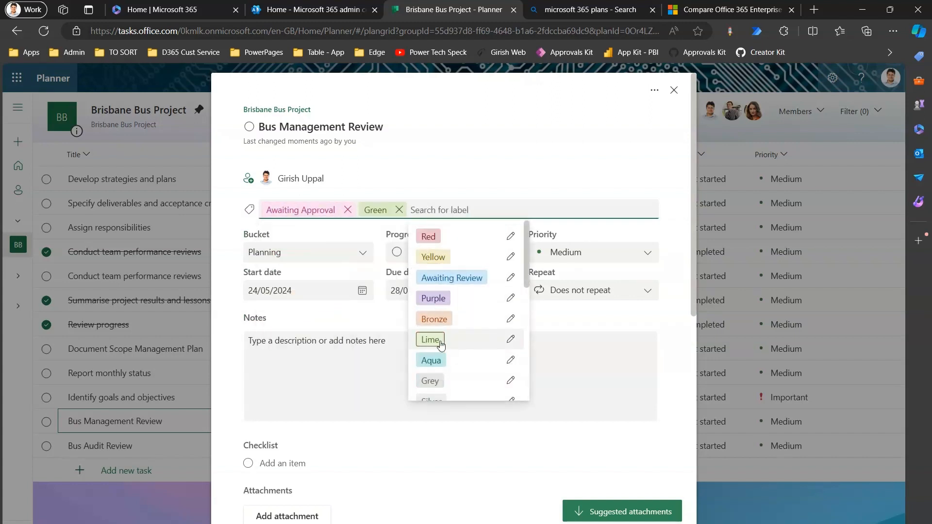
{"action": "left_click_drag", "start_coordinate": [529, 273], "coordinate": [542, 368]}
{"action": "left_click", "coordinate": [437, 319]}
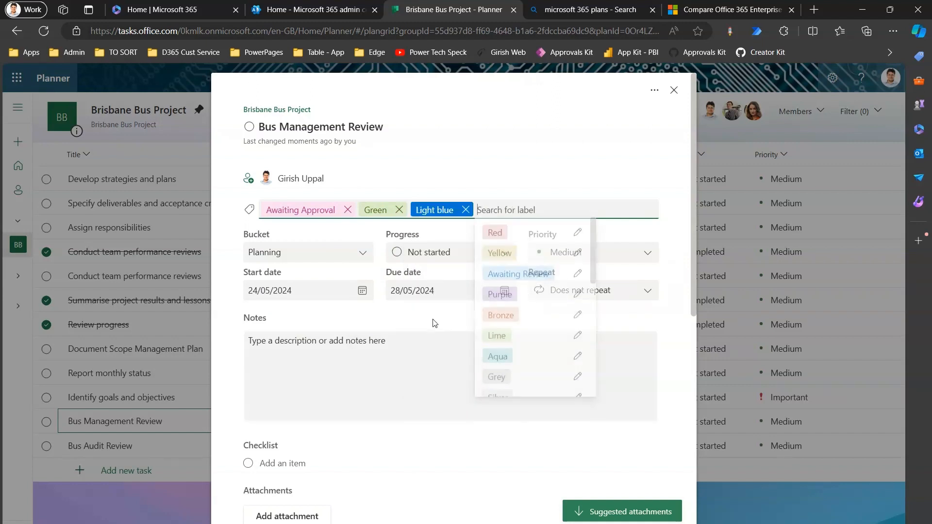
{"action": "left_click", "coordinate": [543, 168]}
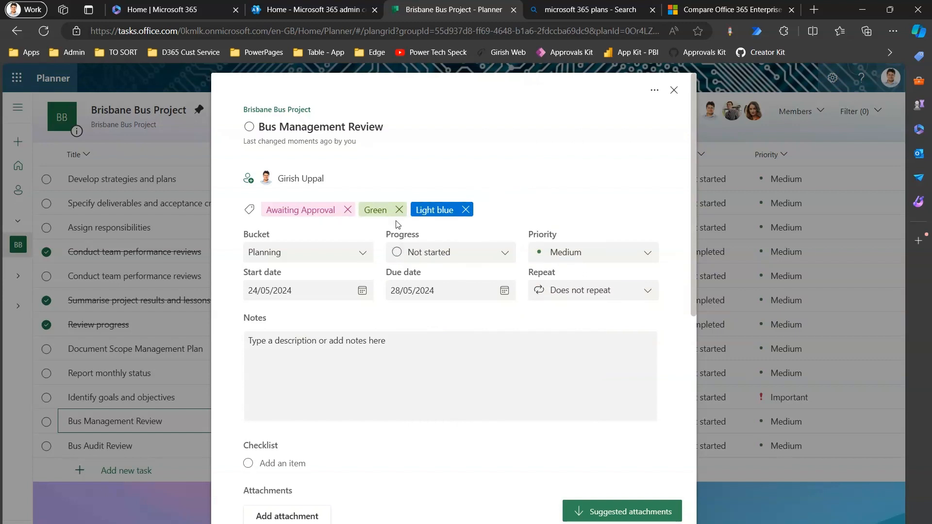
- Set the "Bus Management Review" task's progress to In progress and its priority to Urgent
{"action": "left_click", "coordinate": [362, 254]}
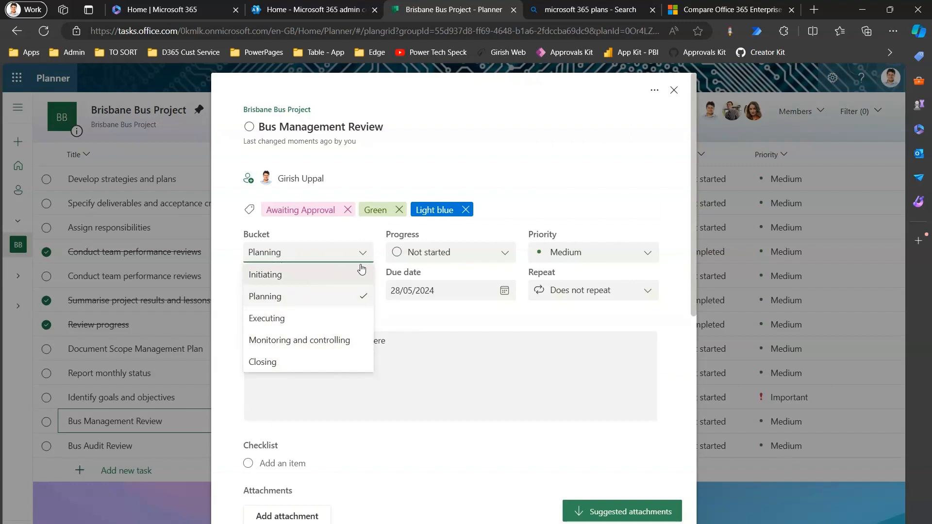
{"action": "left_click", "coordinate": [504, 254]}
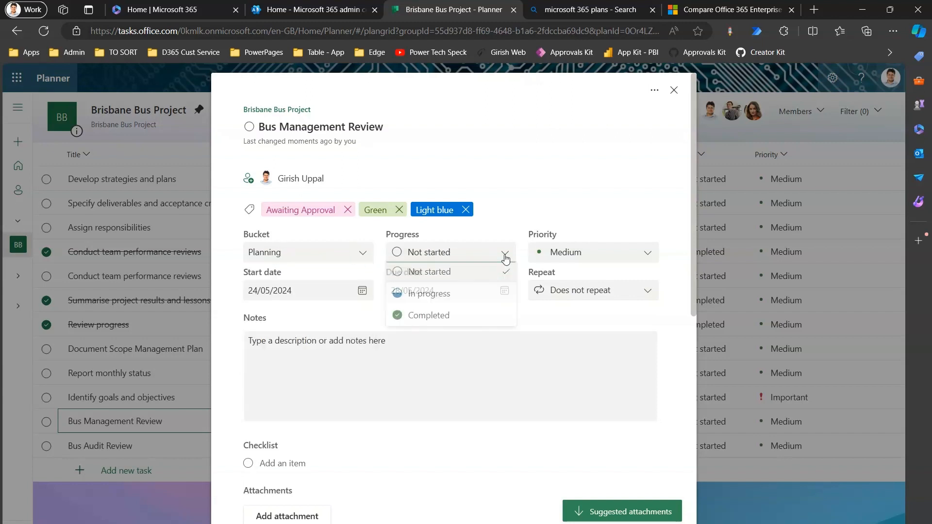
{"action": "left_click", "coordinate": [485, 293]}
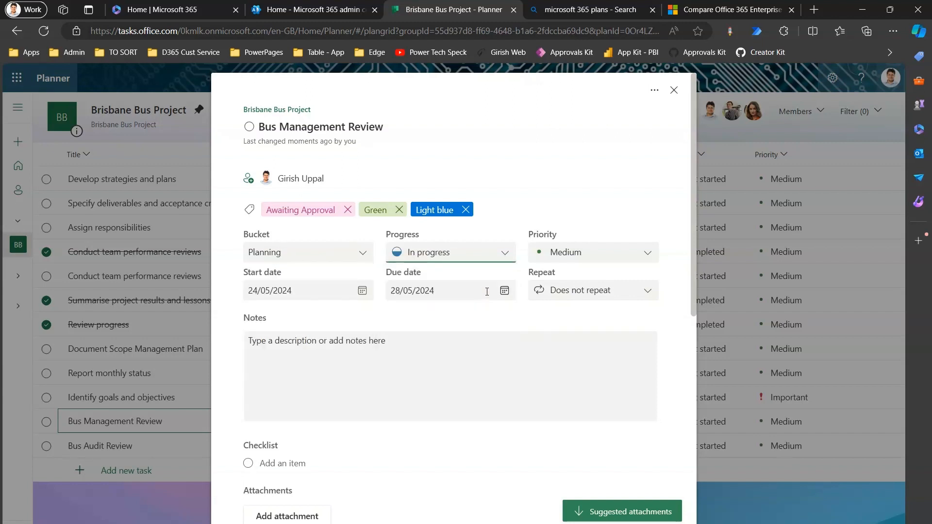
{"action": "left_click", "coordinate": [592, 252]}
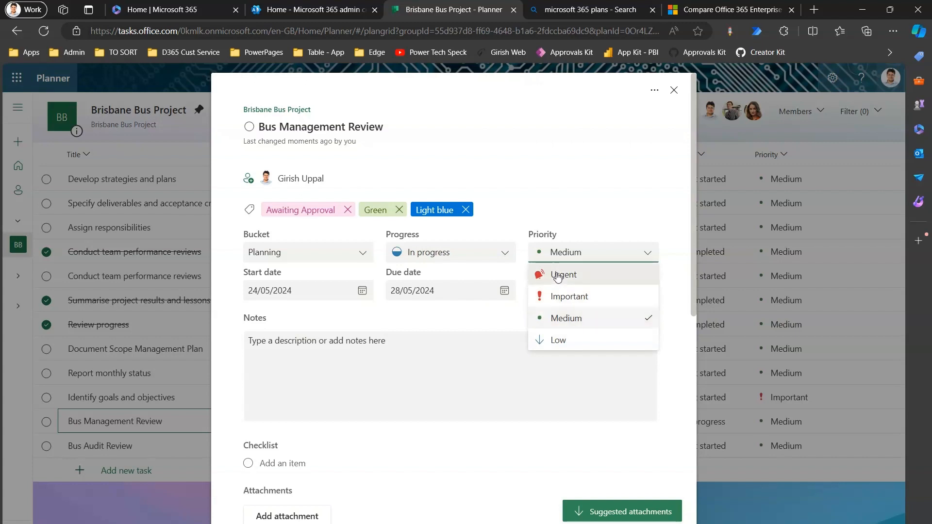
{"action": "left_click", "coordinate": [558, 276]}
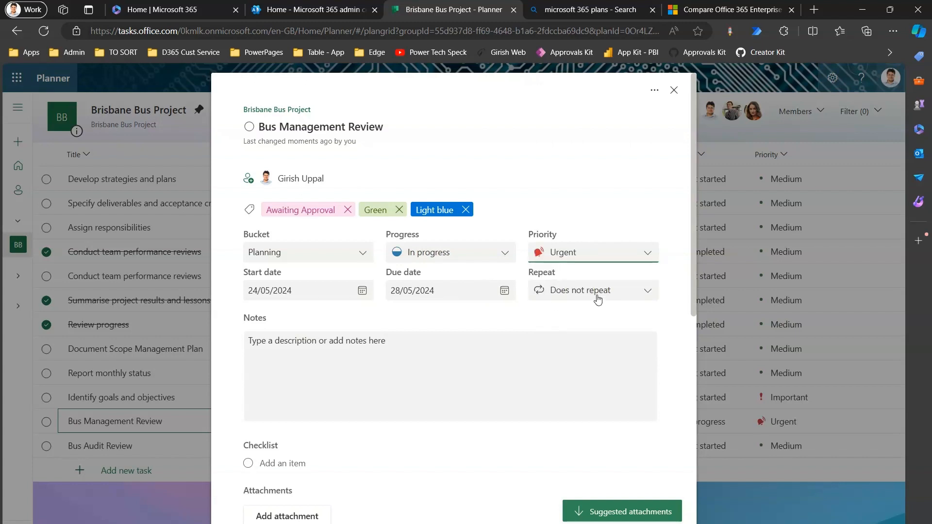
- Look at the task's repeat options, then enter "Bus Management Review" and "description" on separate lines in its notes
{"action": "left_click", "coordinate": [612, 293]}
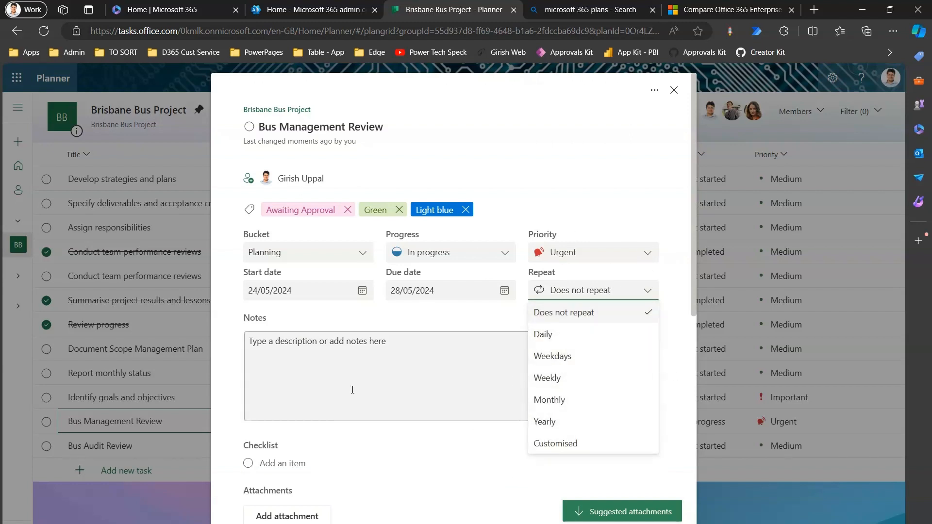
{"action": "left_click", "coordinate": [332, 369]}
{"action": "left_click", "coordinate": [322, 127]}
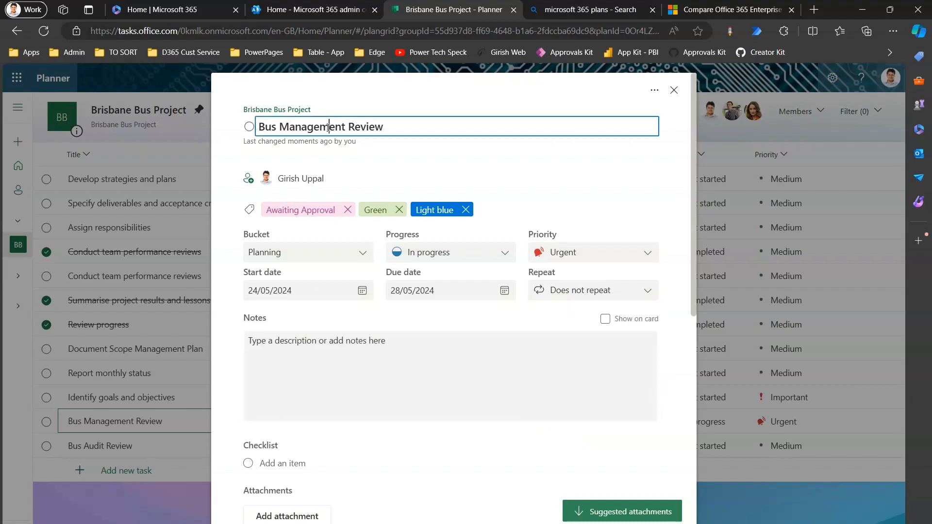
{"action": "triple_click", "coordinate": [328, 128]}
{"action": "key", "text": "ctrl+c"}
{"action": "left_click", "coordinate": [329, 381]}
{"action": "key", "text": "ctrl+v"}
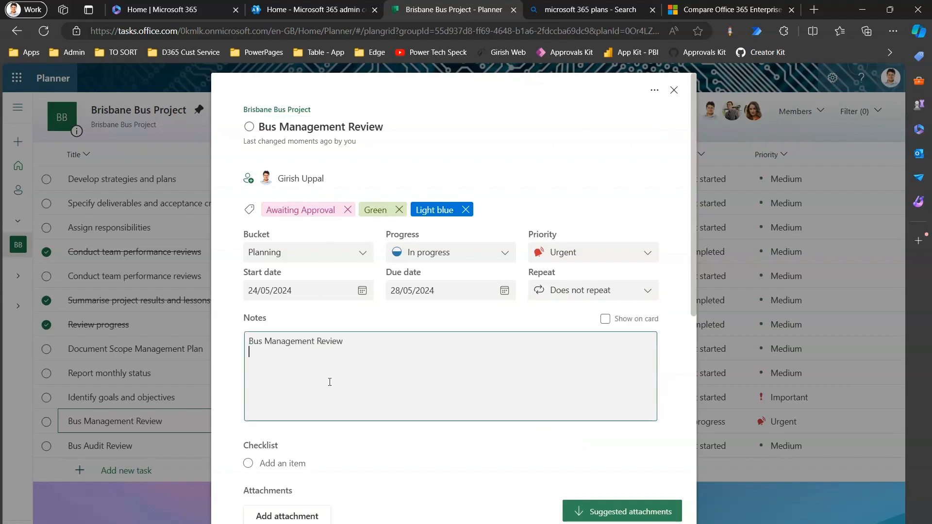
{"action": "key", "text": "Return"}
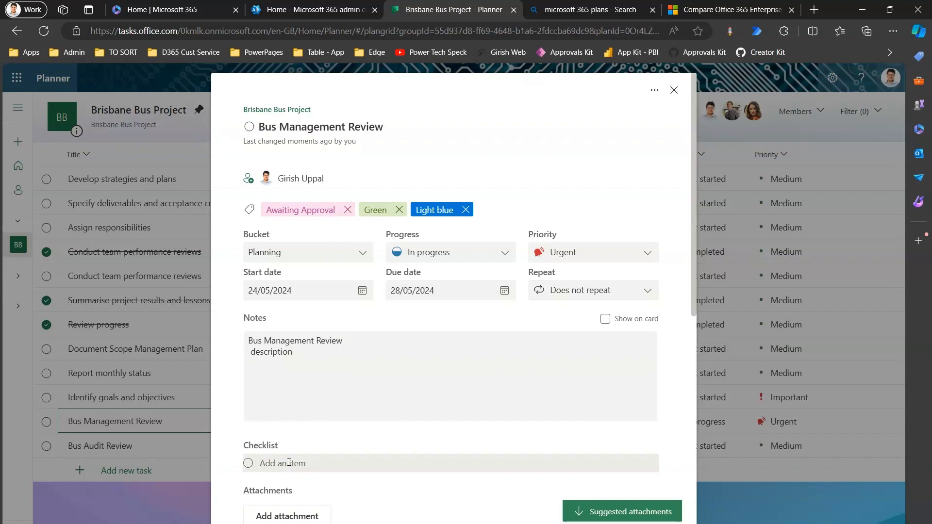
- Add the checklist items "Identify process", "Check schedule list" and "Document bus routes" to the task
{"action": "left_click", "coordinate": [289, 462]}
{"action": "key", "text": "Return"}
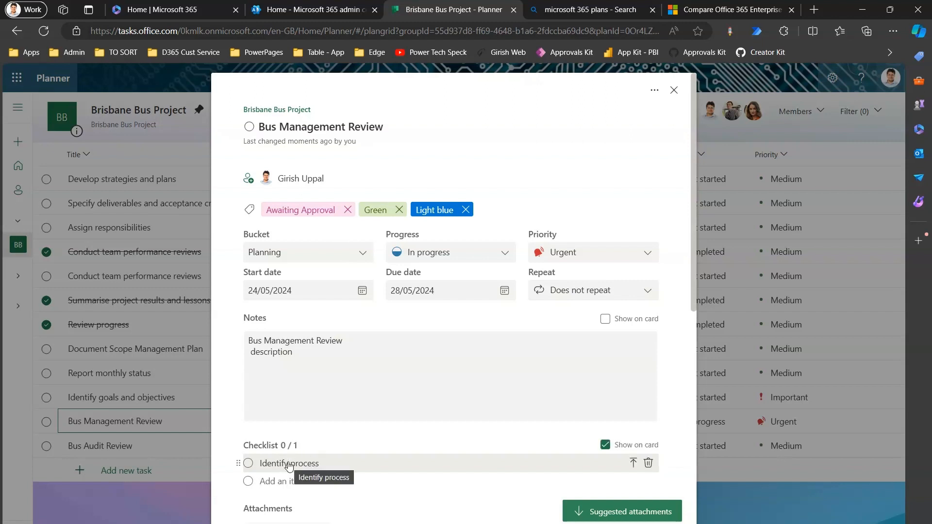
{"action": "type", "text": "Check schedule list"}
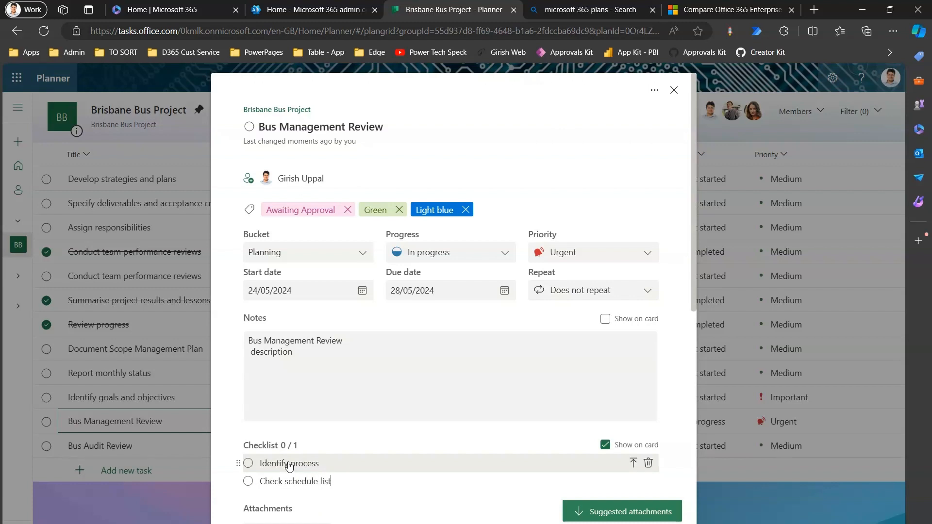
{"action": "key", "text": "Return"}
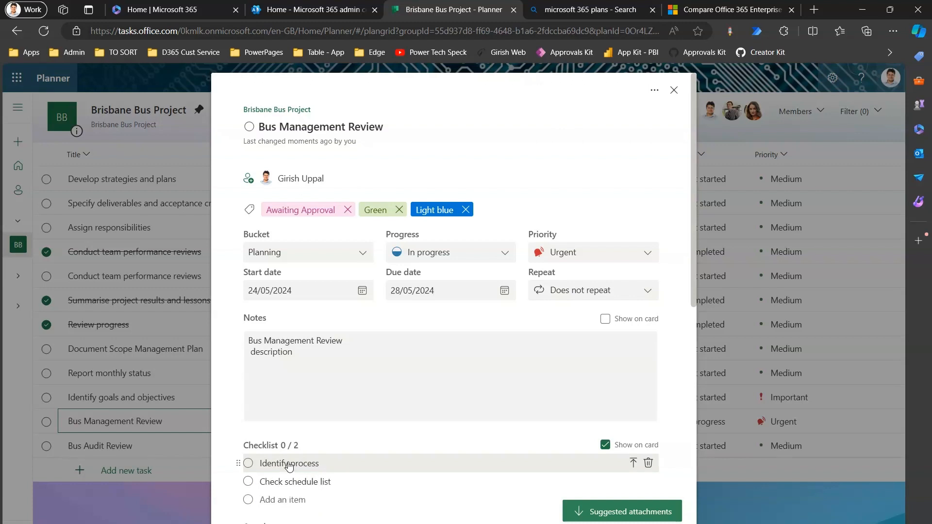
{"action": "type", "text": "Document bus routes"}
{"action": "key", "text": "Return"}
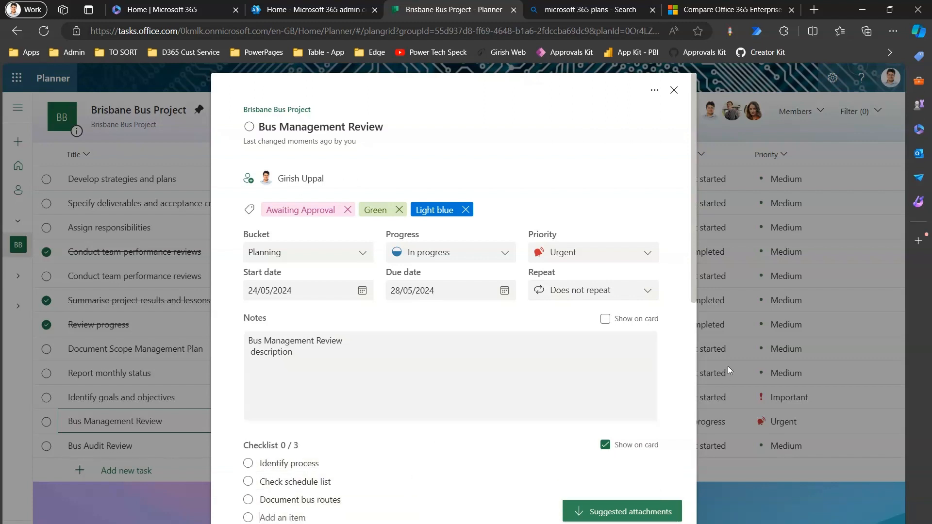
- Mark the checklist items "Document bus routes" and "Check schedule list" as completed
{"action": "scroll", "coordinate": [694, 277], "scroll_direction": "down", "scroll_amount": 3}
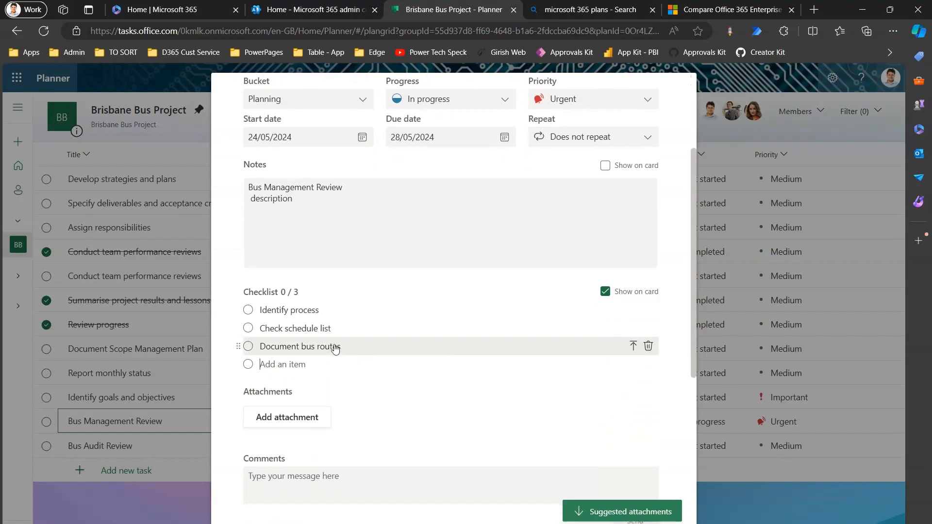
{"action": "left_click", "coordinate": [249, 347]}
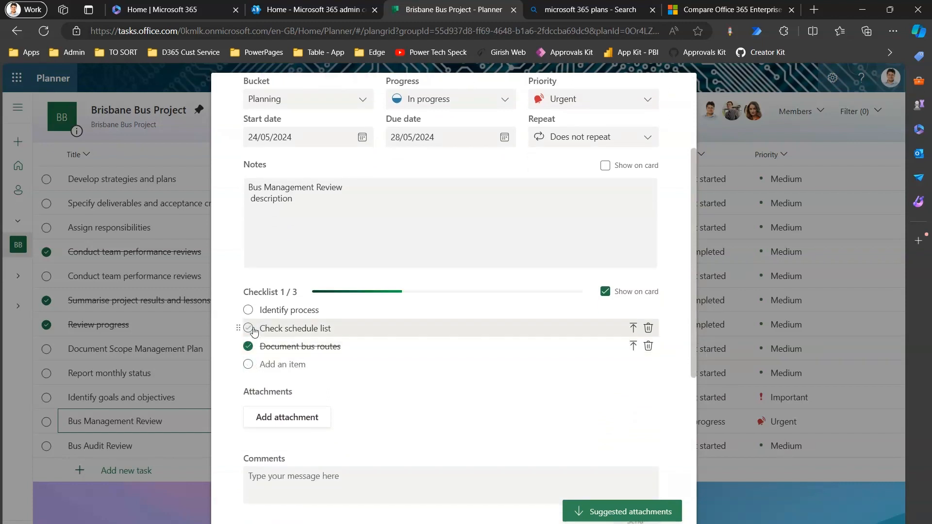
{"action": "left_click", "coordinate": [249, 330]}
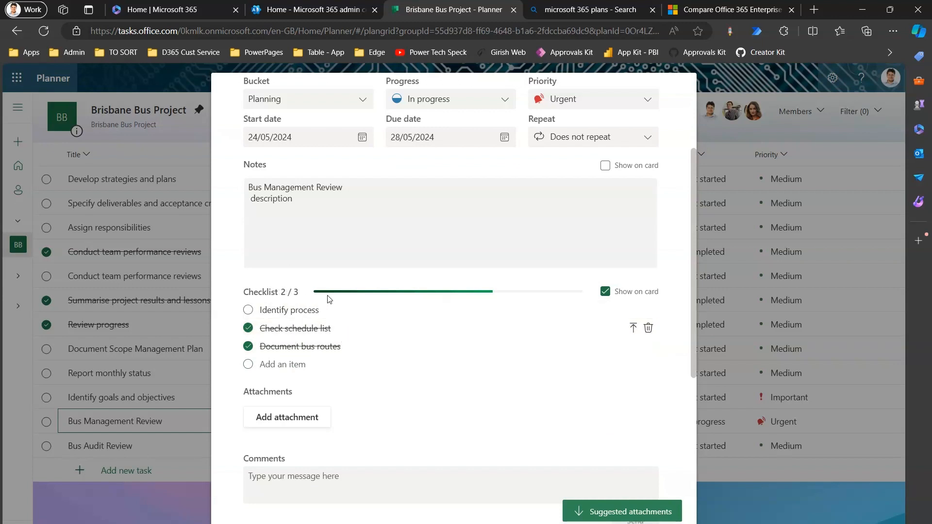
{"action": "left_click", "coordinate": [605, 292]}
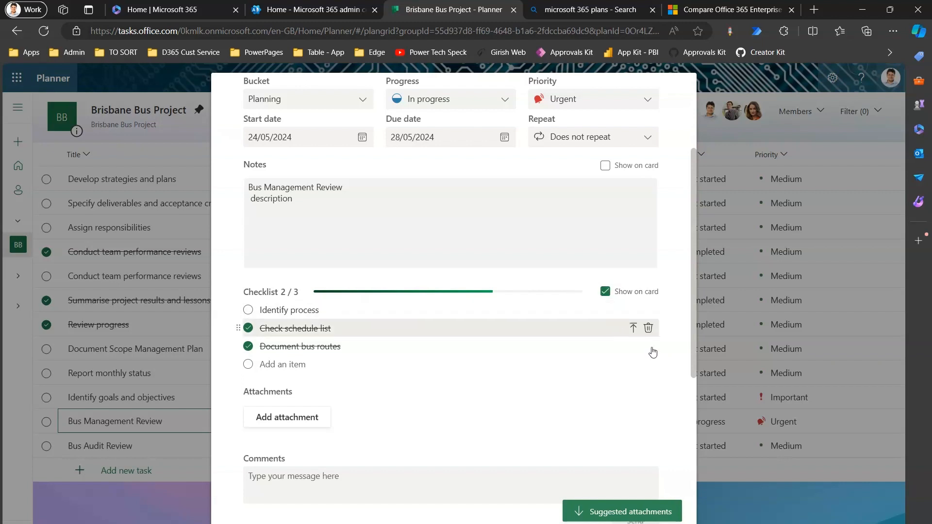
- Attach the file DLPage2.png from the computer's Desktop folder to the "Bus Management Review" task
{"action": "left_click", "coordinate": [298, 422]}
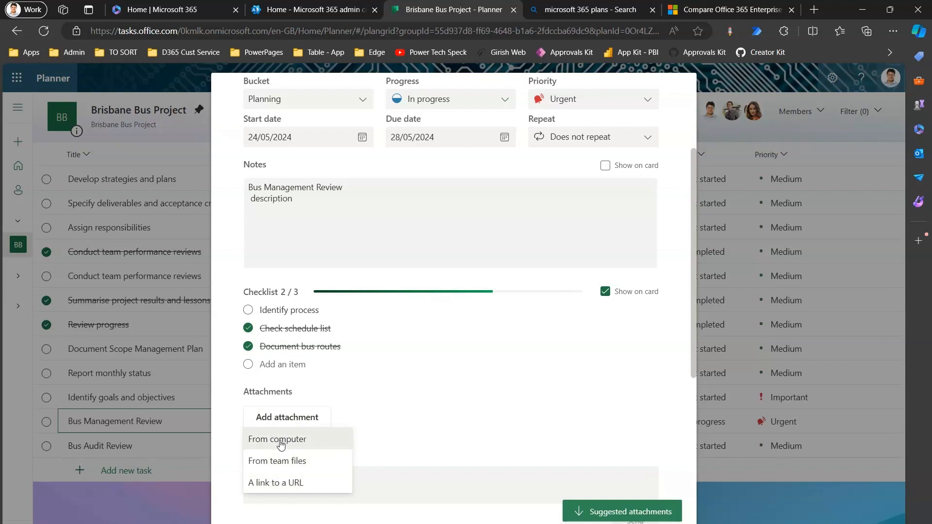
{"action": "left_click", "coordinate": [280, 440]}
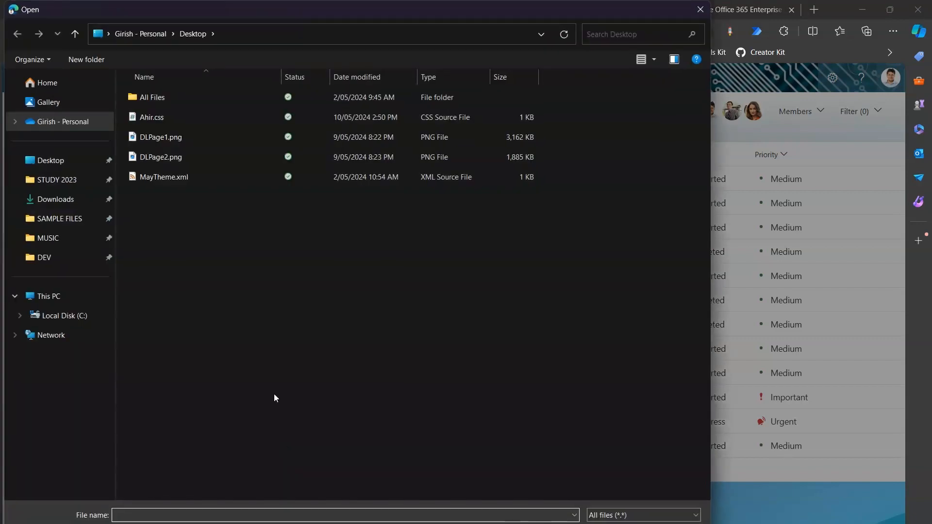
{"action": "double_click", "coordinate": [166, 156]}
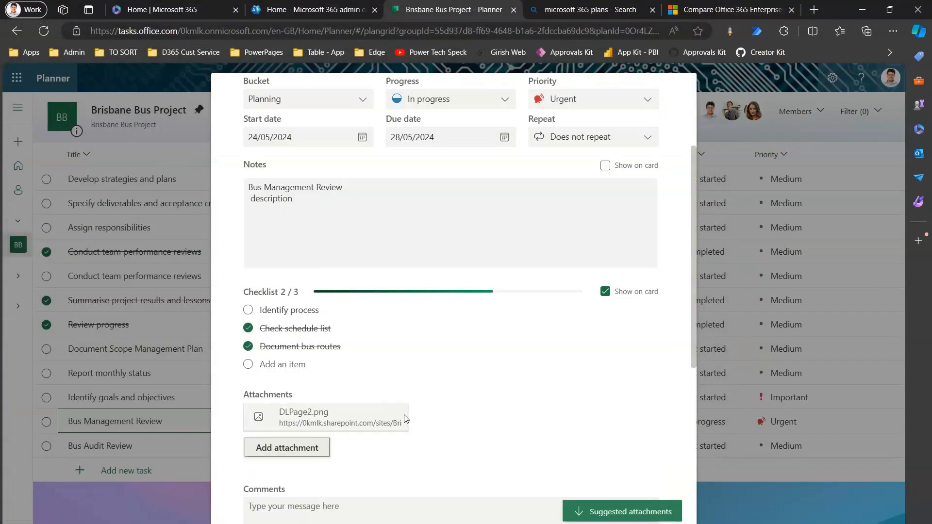
{"action": "left_click", "coordinate": [346, 420]}
- Post the comments "Some comments" and "Comment 2" on the "Bus Management Review" task
{"action": "left_click_drag", "start_coordinate": [692, 362], "coordinate": [706, 441]}
{"action": "left_click", "coordinate": [366, 349]}
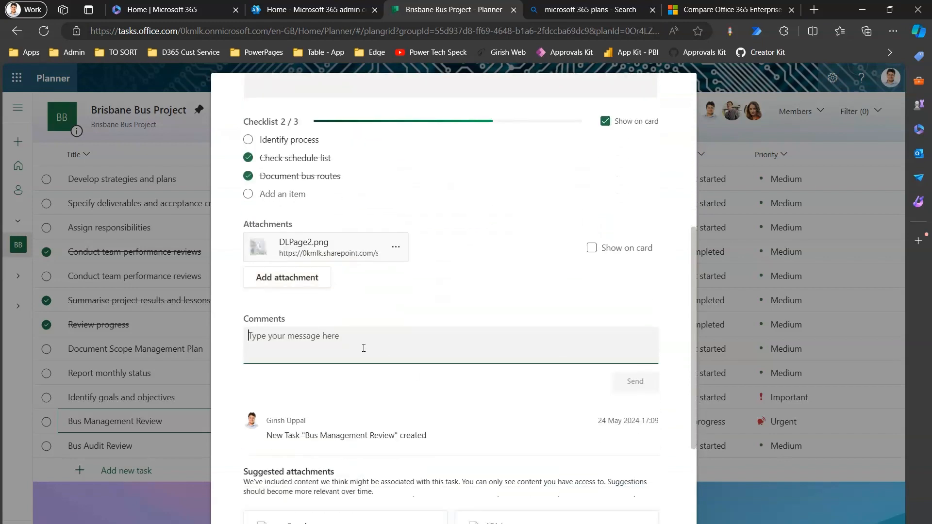
{"action": "type", "text": "Some comments"}
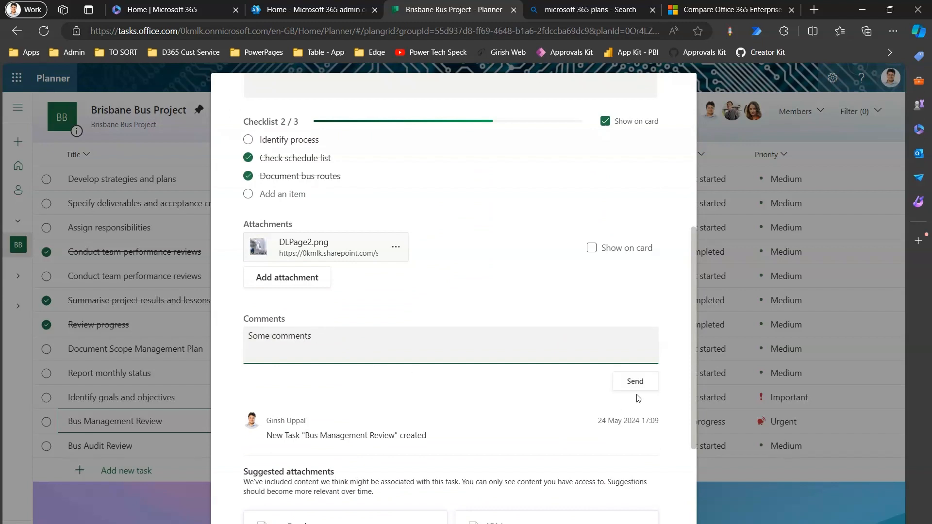
{"action": "left_click", "coordinate": [636, 382]}
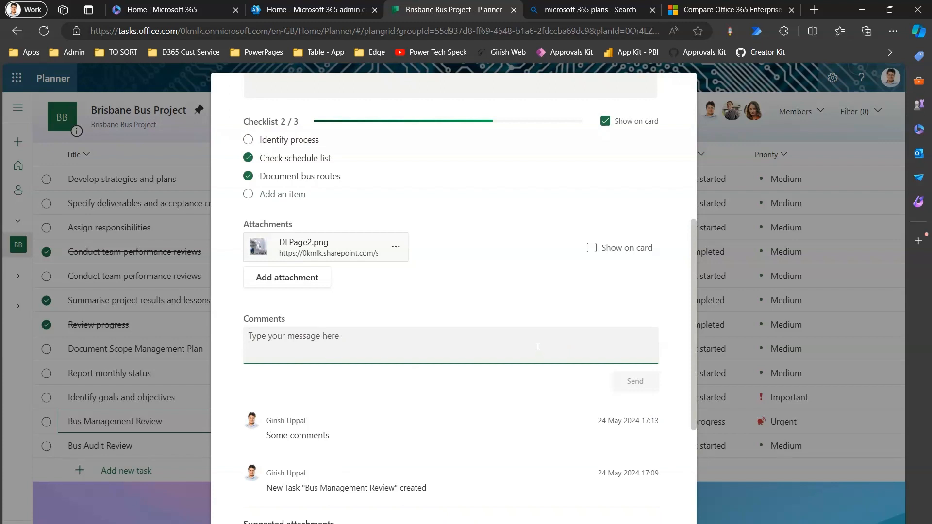
{"action": "type", "text": "Comment 2"}
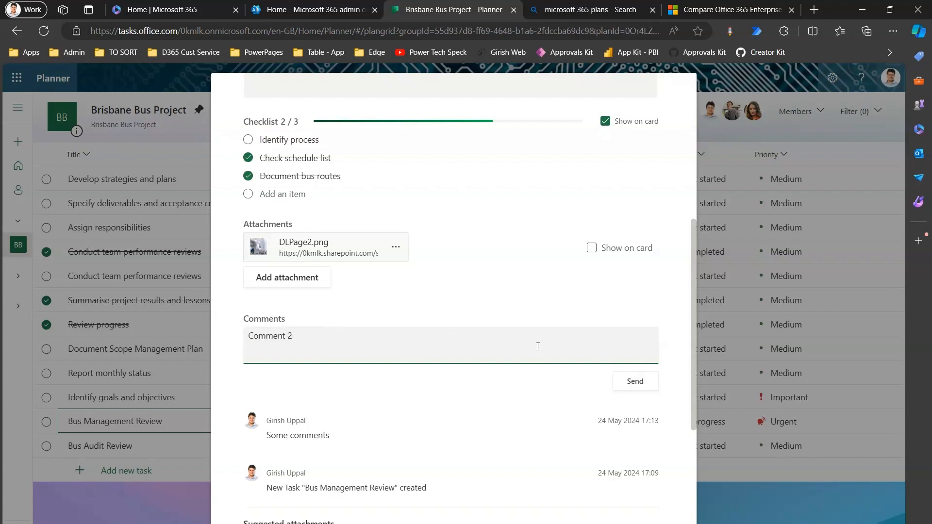
{"action": "left_click", "coordinate": [640, 384]}
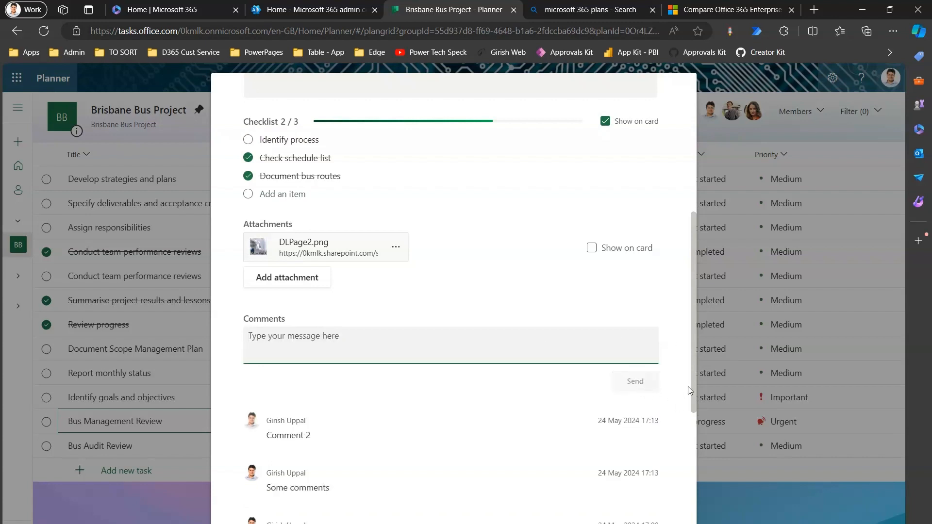
- Add the suggested Excel file "XX 1" as an attachment and look through the expanded list of suggested attachments
{"action": "left_click_drag", "start_coordinate": [694, 396], "coordinate": [715, 495]}
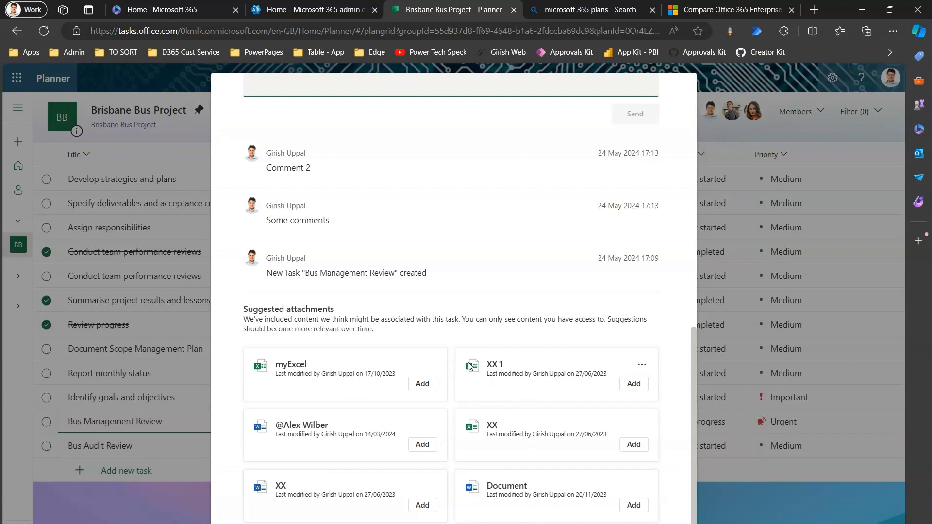
{"action": "left_click", "coordinate": [634, 384]}
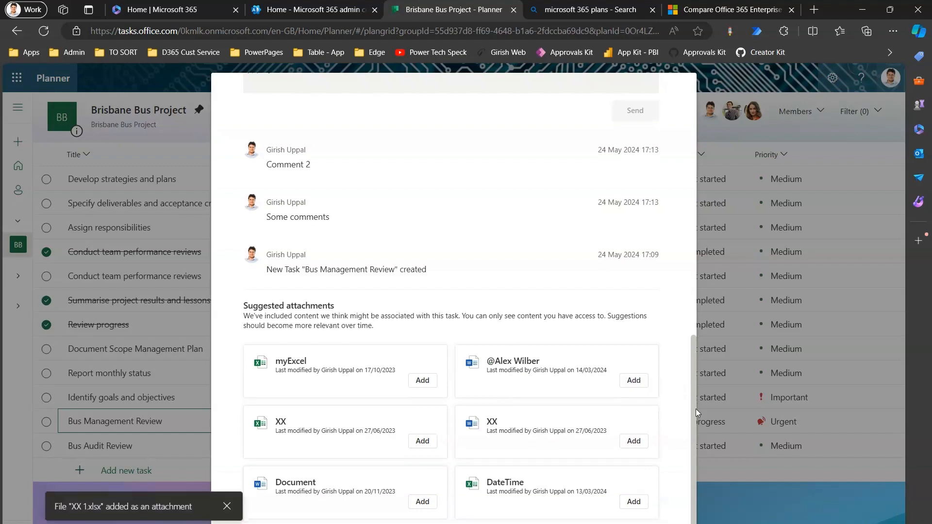
{"action": "scroll", "coordinate": [695, 412], "scroll_direction": "down", "scroll_amount": 1}
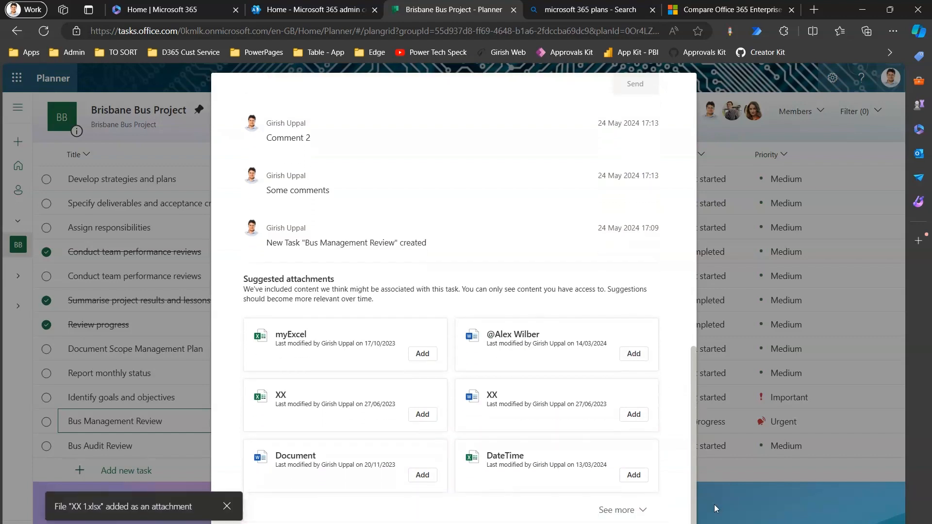
{"action": "left_click", "coordinate": [643, 511]}
{"action": "scroll", "coordinate": [695, 435], "scroll_direction": "down", "scroll_amount": 5}
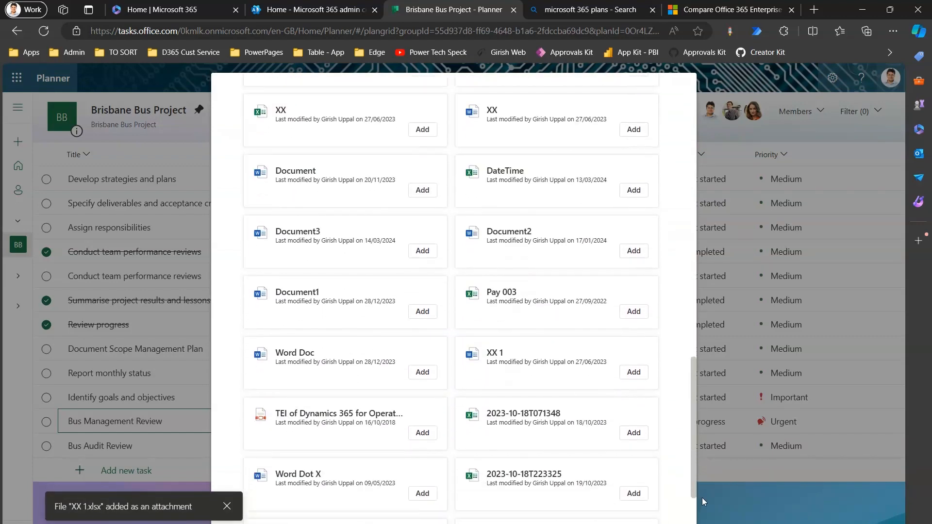
{"action": "left_click_drag", "start_coordinate": [702, 497], "coordinate": [701, 135]}
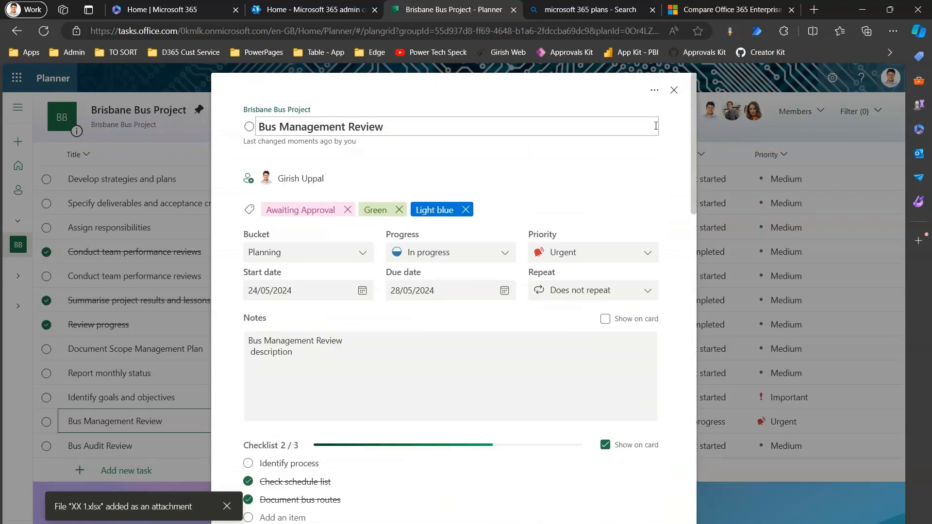
- Move the "Bus Management Review" task to the Monitoring and controlling bucket of the Brisbane Bus Project plan
{"action": "left_click", "coordinate": [655, 95]}
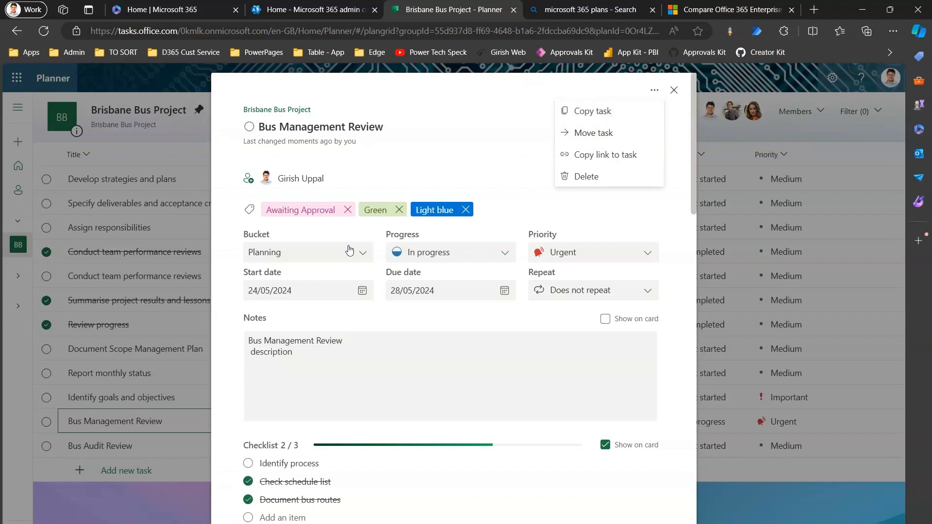
{"action": "left_click", "coordinate": [601, 134]}
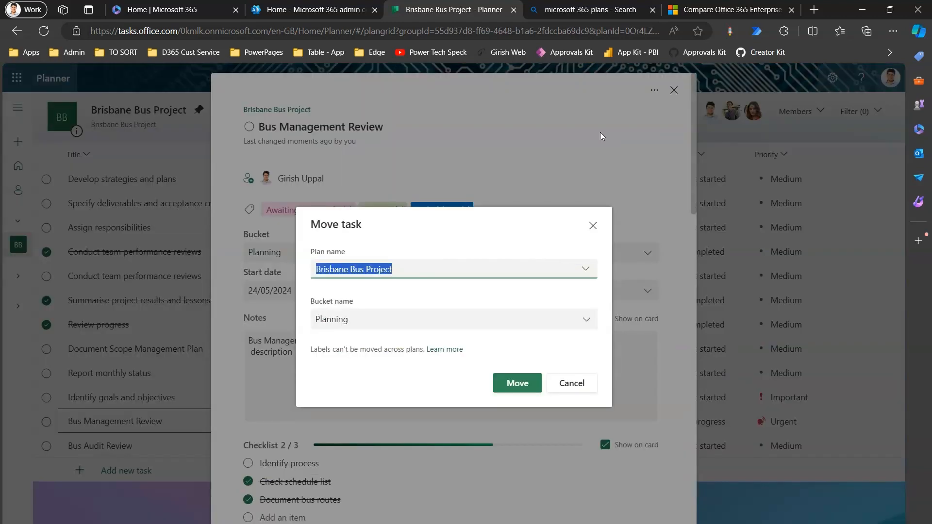
{"action": "left_click", "coordinate": [434, 325]}
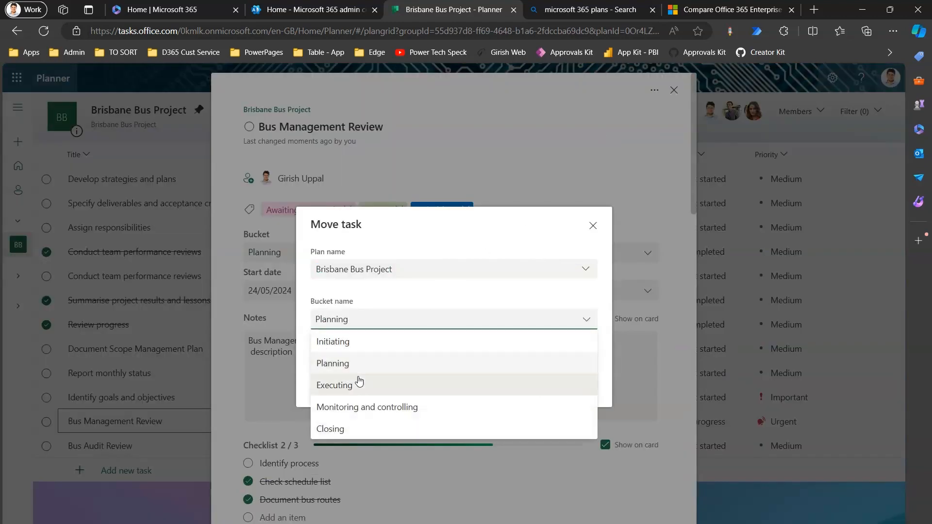
{"action": "left_click", "coordinate": [360, 406]}
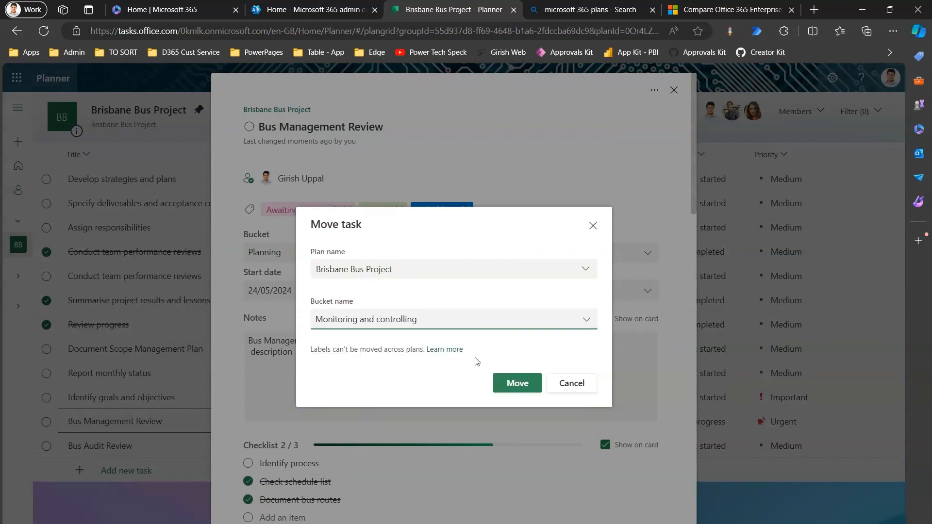
{"action": "left_click", "coordinate": [517, 382]}
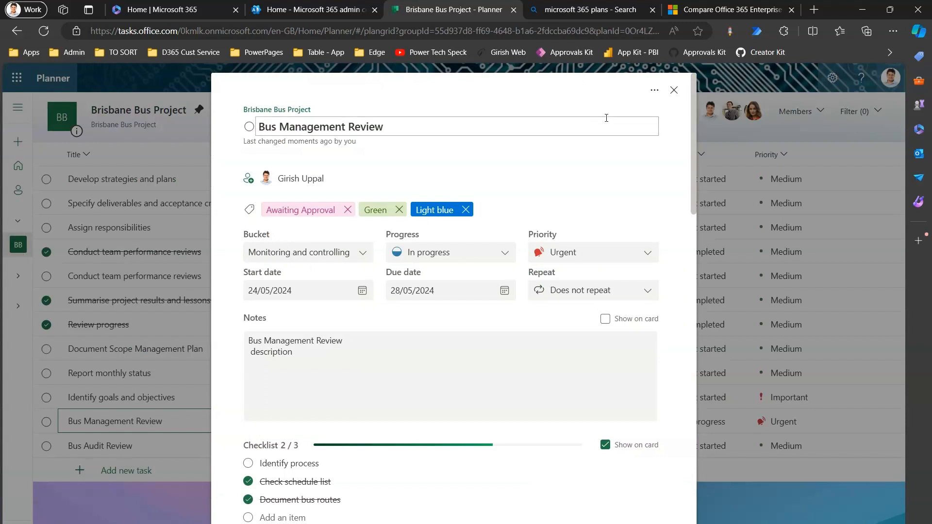
- Copy the link to the "Bus Management Review" task, open it in a new browser tab, and return to the original plan
{"action": "left_click", "coordinate": [654, 91]}
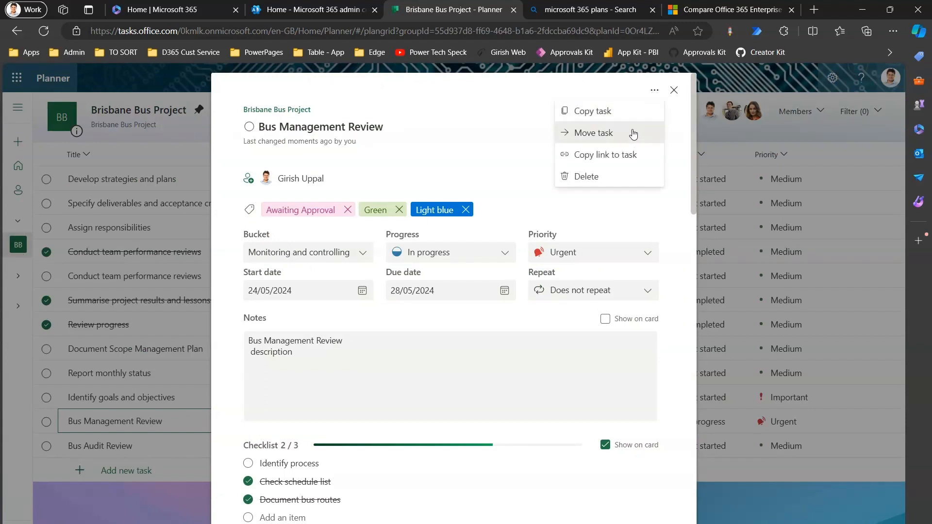
{"action": "left_click", "coordinate": [624, 155]}
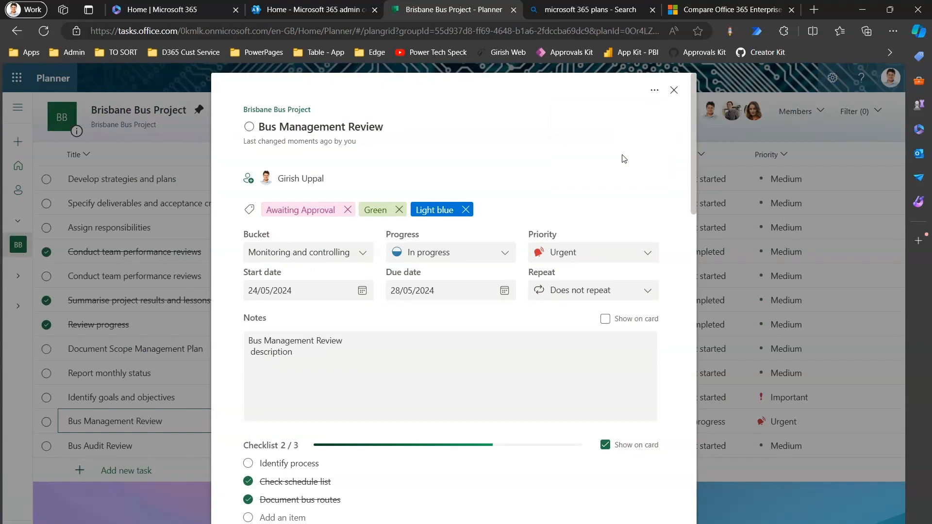
{"action": "left_click", "coordinate": [815, 10]}
{"action": "key", "text": "ctrl+v"}
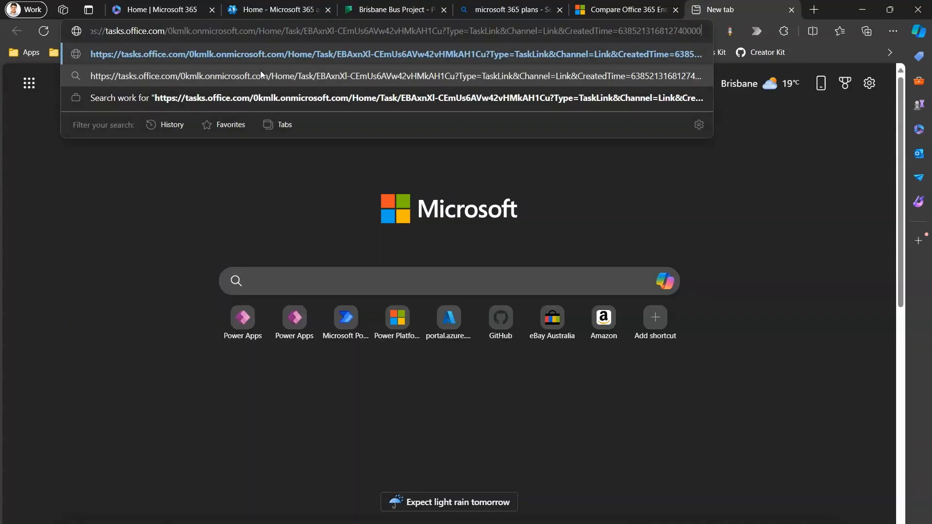
{"action": "key", "text": "Return"}
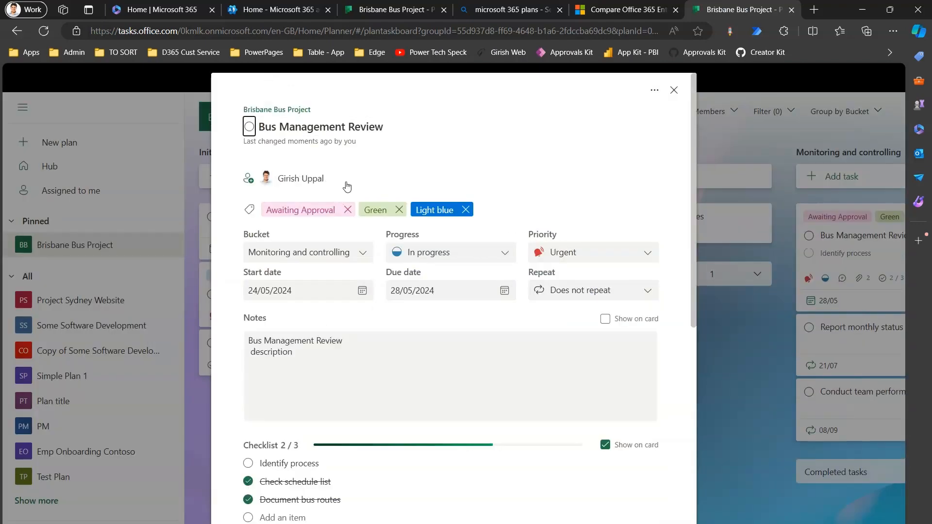
{"action": "left_click", "coordinate": [369, 10]}
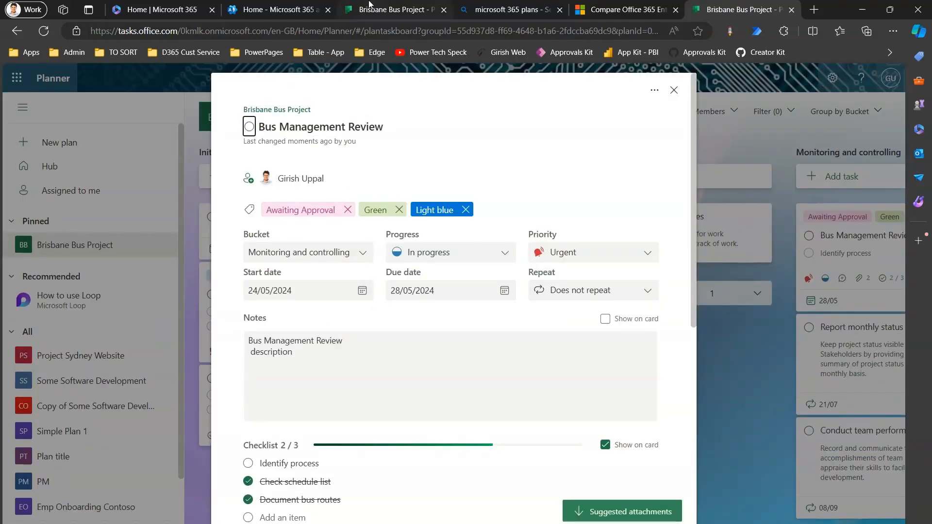
- Start a copy of the "Bus Management Review" task and name the new task "Train Management Review"
{"action": "left_click", "coordinate": [651, 95]}
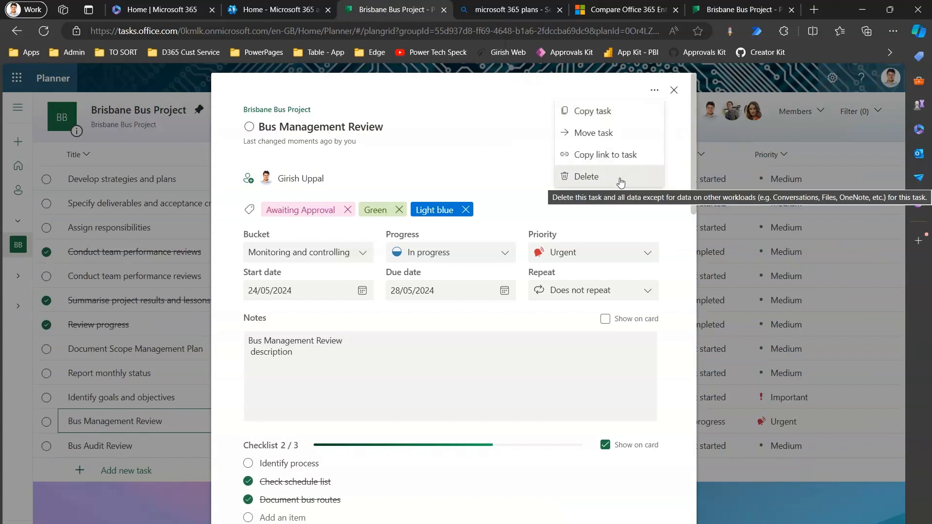
{"action": "left_click", "coordinate": [606, 112]}
{"action": "left_click", "coordinate": [368, 172]}
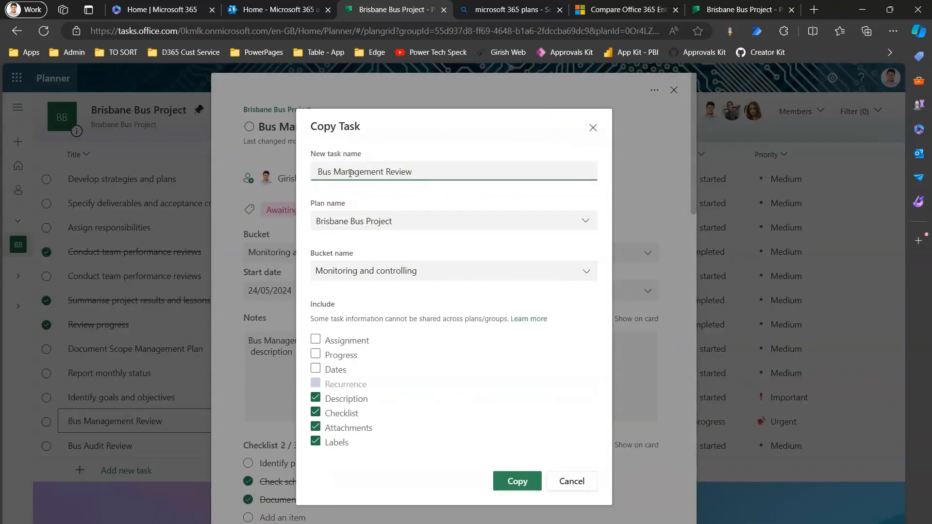
{"action": "double_click", "coordinate": [319, 173]}
{"action": "type", "text": "Train"}
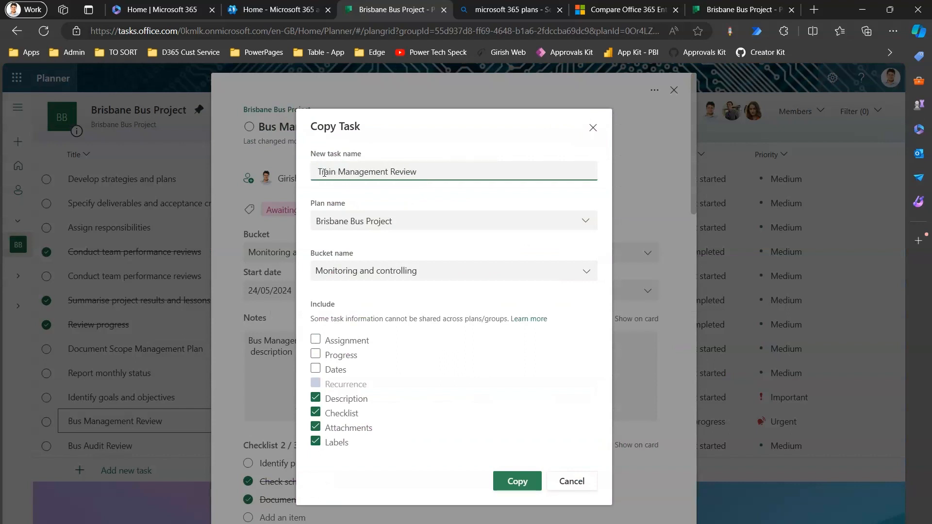
- Create the task copy with progress and dates included alongside the default details, but without the assignment, and close the original task
{"action": "left_click", "coordinate": [317, 340]}
{"action": "left_click", "coordinate": [316, 354]}
{"action": "left_click", "coordinate": [316, 369]}
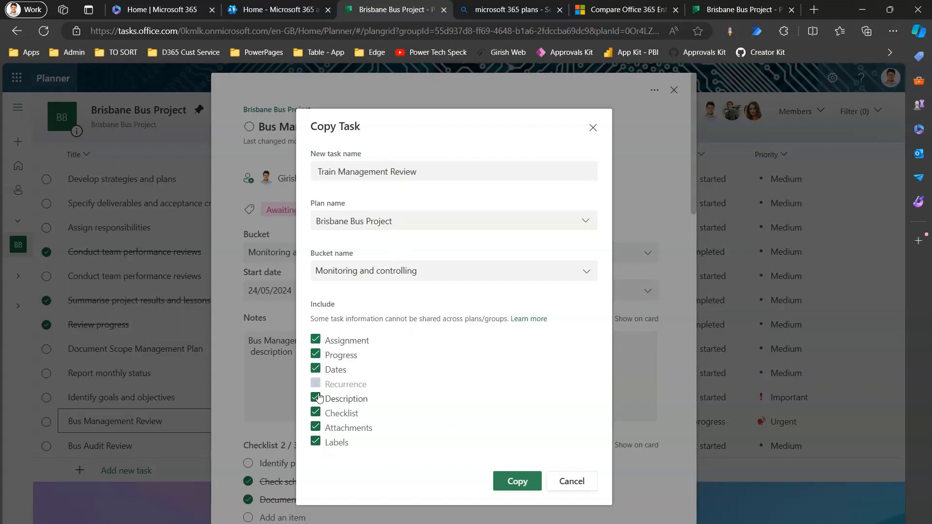
{"action": "left_click", "coordinate": [316, 341]}
{"action": "left_click", "coordinate": [524, 485]}
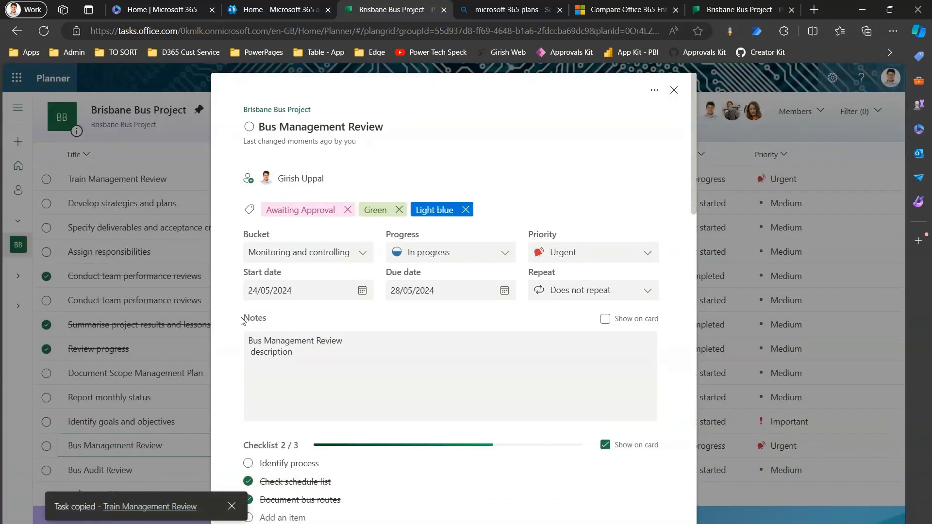
{"action": "left_click", "coordinate": [674, 92]}
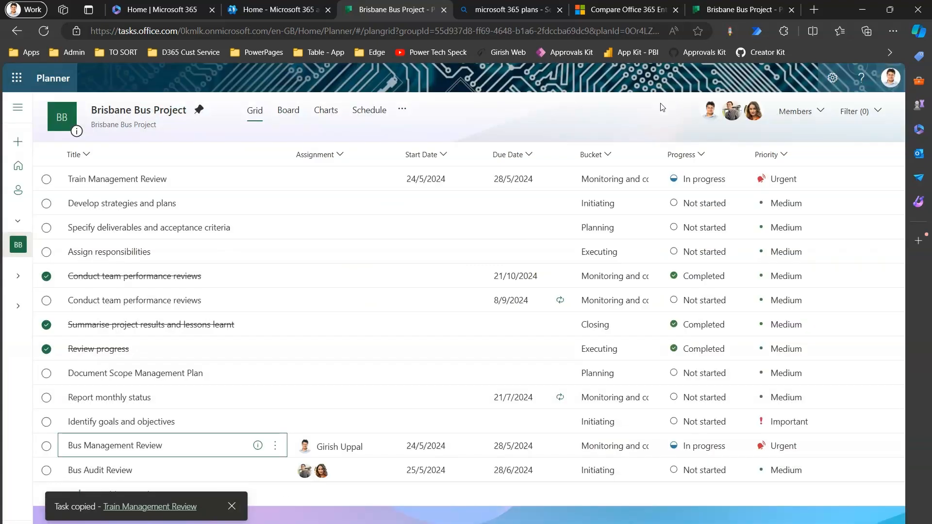
{"action": "left_click", "coordinate": [232, 508]}
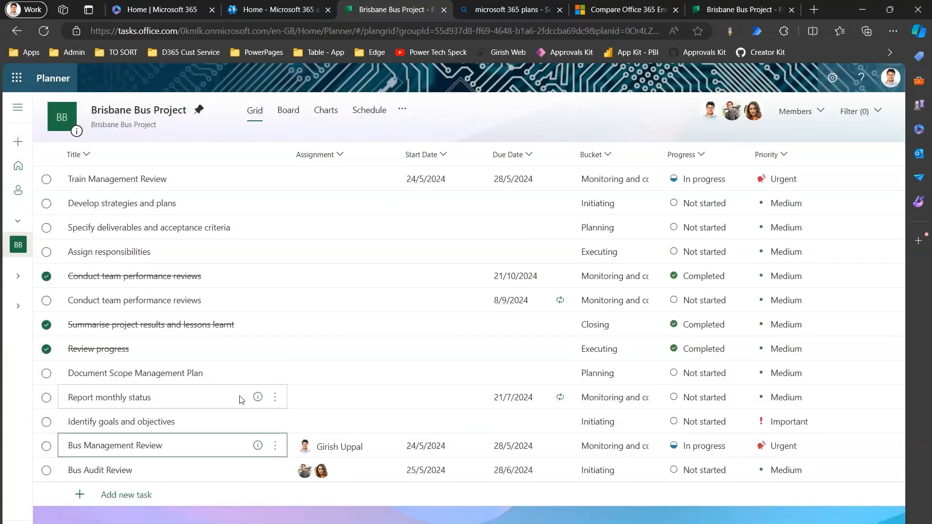
- Assign the "Train Management Review" task to the suggested non-member colleague and close its details
{"action": "double_click", "coordinate": [142, 182]}
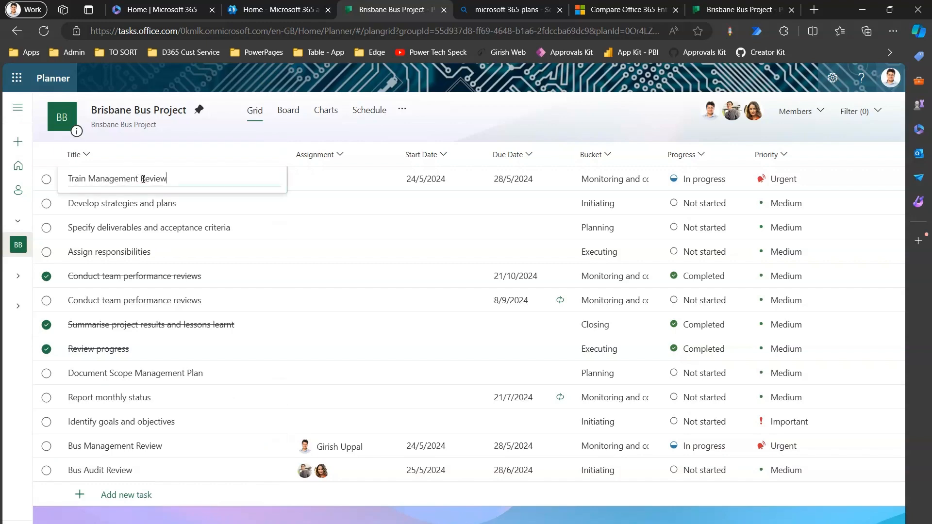
{"action": "left_click", "coordinate": [194, 203]}
{"action": "left_click", "coordinate": [275, 179]}
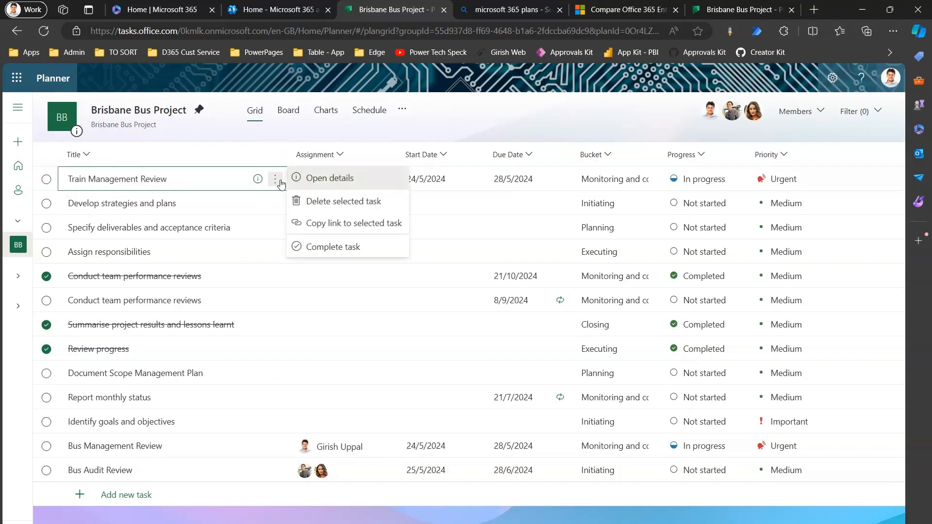
{"action": "left_click", "coordinate": [323, 183]}
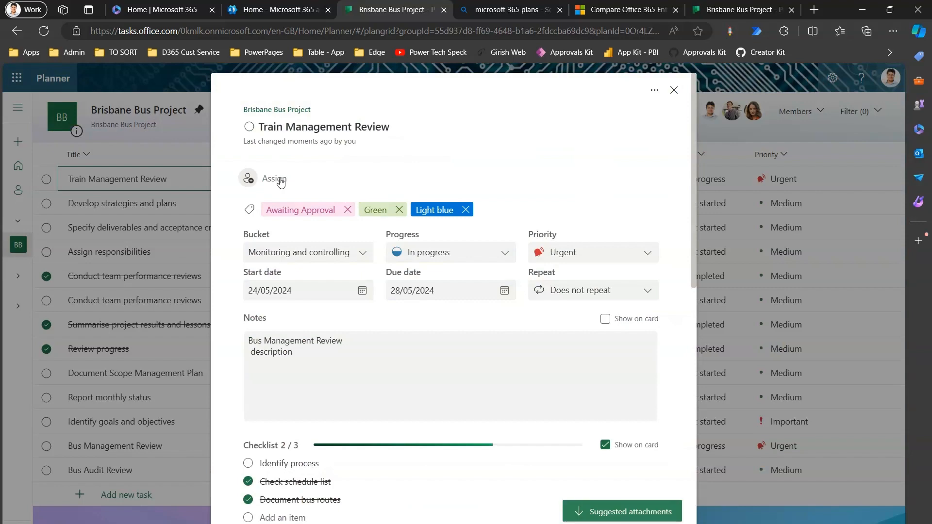
{"action": "left_click", "coordinate": [273, 180]}
{"action": "type", "text": "lee"}
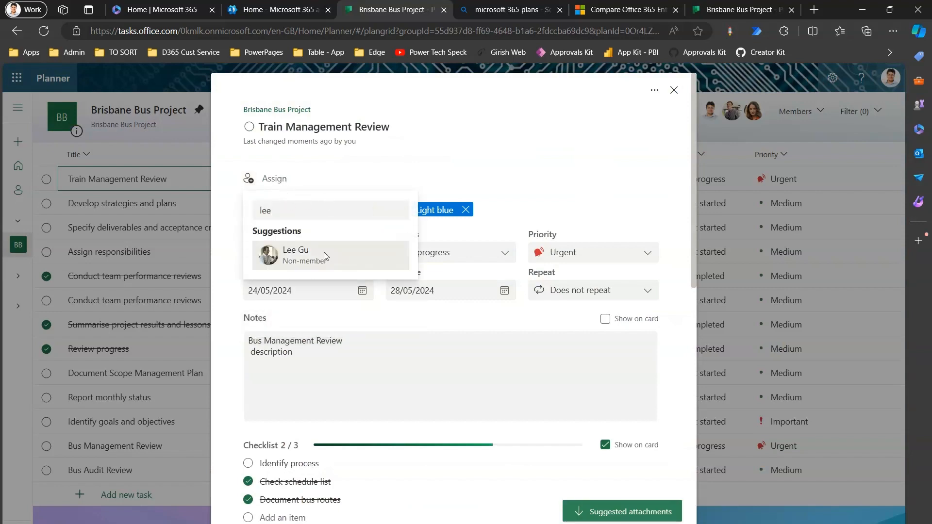
{"action": "left_click", "coordinate": [325, 252]}
{"action": "left_click", "coordinate": [562, 332]}
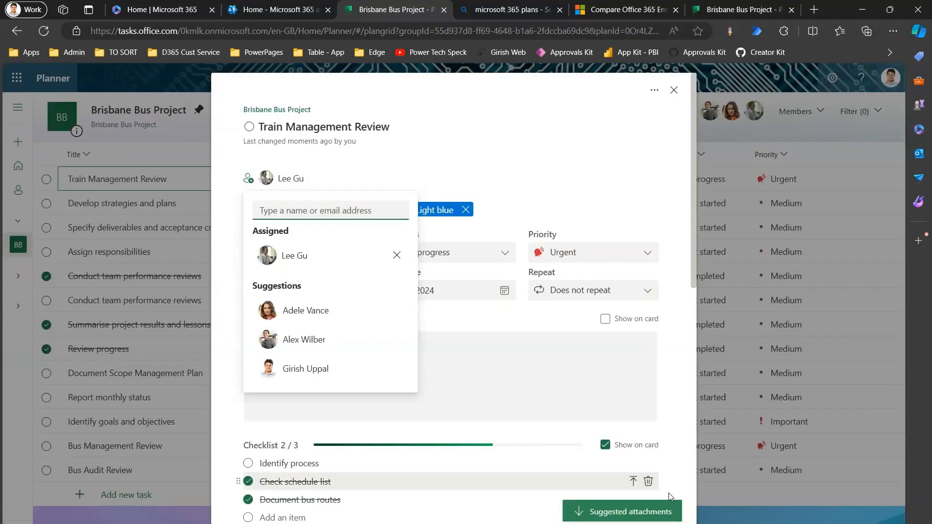
{"action": "left_click", "coordinate": [668, 129]}
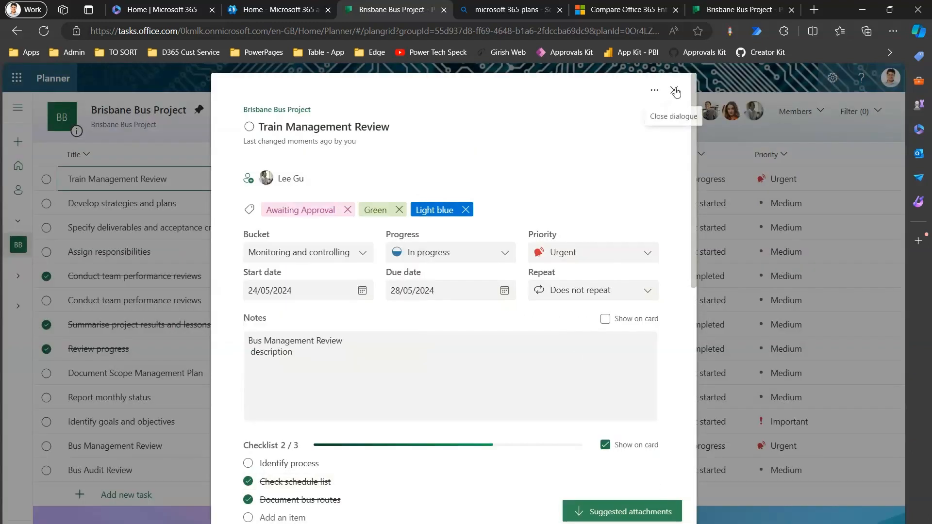
{"action": "left_click", "coordinate": [655, 92]}
{"action": "left_click", "coordinate": [672, 91]}
{"action": "left_click", "coordinate": [674, 91]}
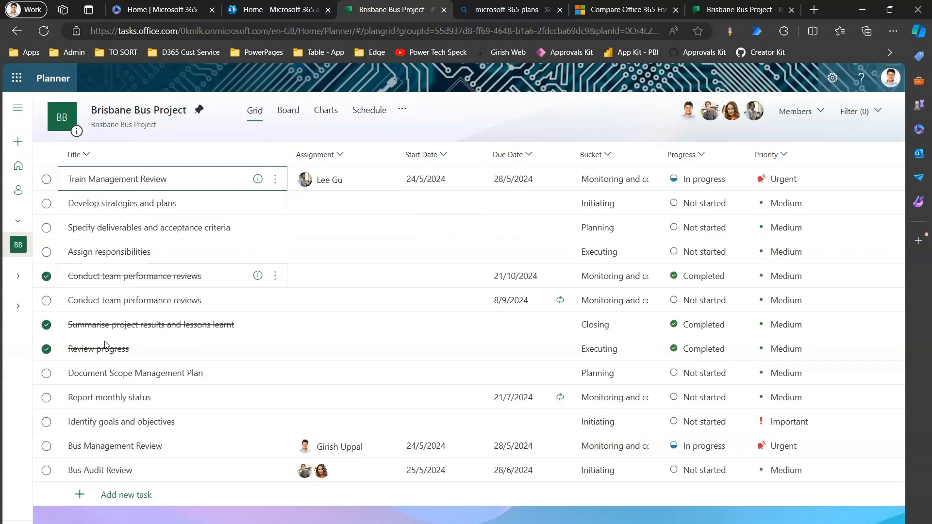
- Show the plan in Board view and look over the bucket columns from Initiating to Closing
{"action": "left_click", "coordinate": [288, 111]}
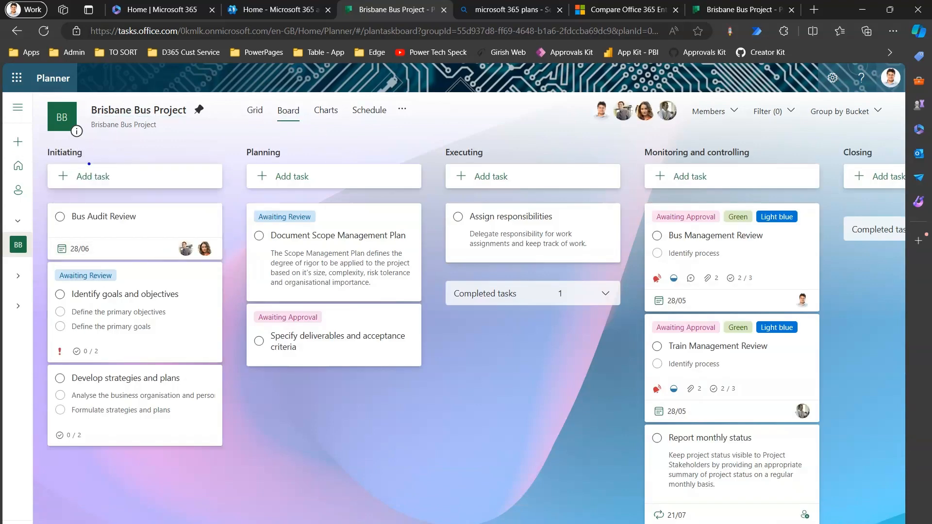
{"action": "mouse_move", "coordinate": [85, 137]}
{"action": "left_mouse_down"}
{"action": "mouse_move", "coordinate": [177, 196]}
{"action": "mouse_move", "coordinate": [116, 115]}
{"action": "left_mouse_up"}
{"action": "mouse_move", "coordinate": [275, 134]}
{"action": "left_mouse_down"}
{"action": "mouse_move", "coordinate": [352, 261]}
{"action": "mouse_move", "coordinate": [292, 144]}
{"action": "left_mouse_up"}
{"action": "mouse_move", "coordinate": [454, 134]}
{"action": "left_mouse_down"}
{"action": "mouse_move", "coordinate": [431, 162]}
{"action": "mouse_move", "coordinate": [488, 148]}
{"action": "left_mouse_up"}
{"action": "mouse_move", "coordinate": [741, 130]}
{"action": "left_mouse_down"}
{"action": "mouse_move", "coordinate": [602, 216]}
{"action": "mouse_move", "coordinate": [748, 166]}
{"action": "left_mouse_up"}
{"action": "mouse_move", "coordinate": [855, 130]}
{"action": "left_mouse_down"}
{"action": "mouse_move", "coordinate": [858, 286]}
{"action": "mouse_move", "coordinate": [836, 112]}
{"action": "left_mouse_up"}
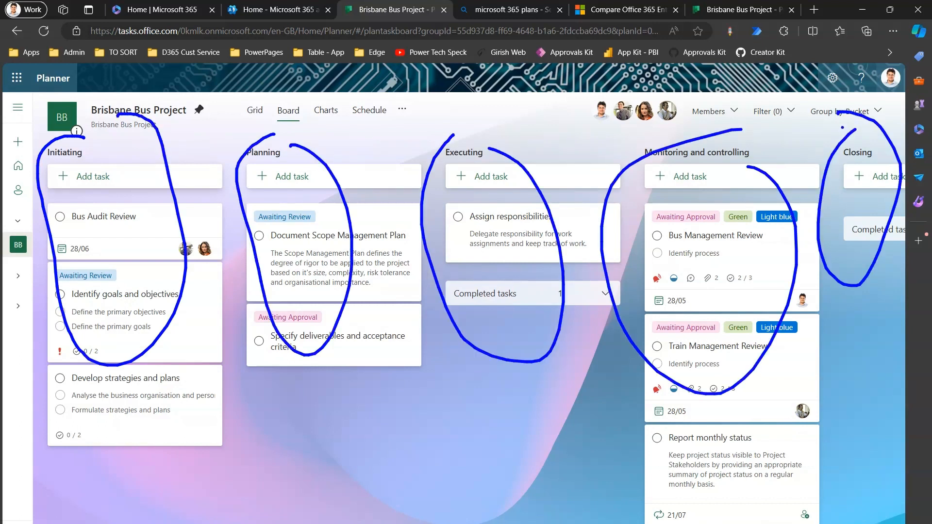
{"action": "key", "text": "Escape"}
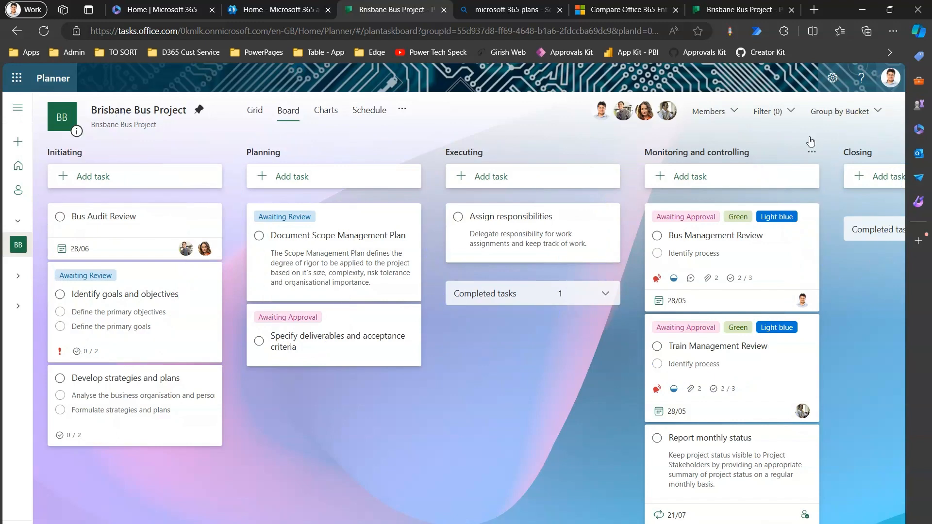
- Group the board by Assigned to and examine each member's column and the unassigned tasks
{"action": "left_click", "coordinate": [878, 121]}
{"action": "left_click", "coordinate": [844, 155]}
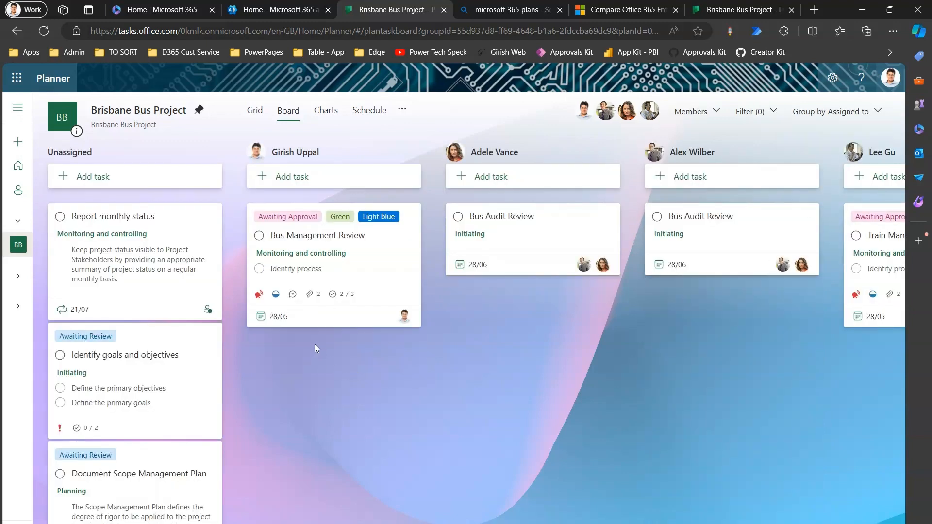
{"action": "mouse_move", "coordinate": [287, 126]}
{"action": "left_mouse_down"}
{"action": "mouse_move", "coordinate": [224, 144]}
{"action": "mouse_move", "coordinate": [358, 154]}
{"action": "mouse_move", "coordinate": [282, 125]}
{"action": "left_mouse_up"}
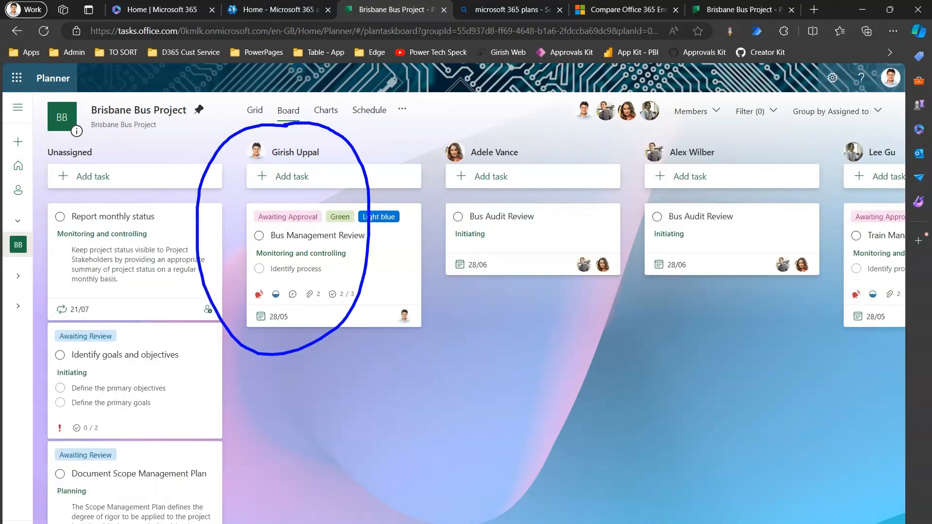
{"action": "mouse_move", "coordinate": [592, 132]}
{"action": "left_mouse_down"}
{"action": "mouse_move", "coordinate": [524, 124]}
{"action": "mouse_move", "coordinate": [610, 185]}
{"action": "mouse_move", "coordinate": [544, 116]}
{"action": "left_mouse_up"}
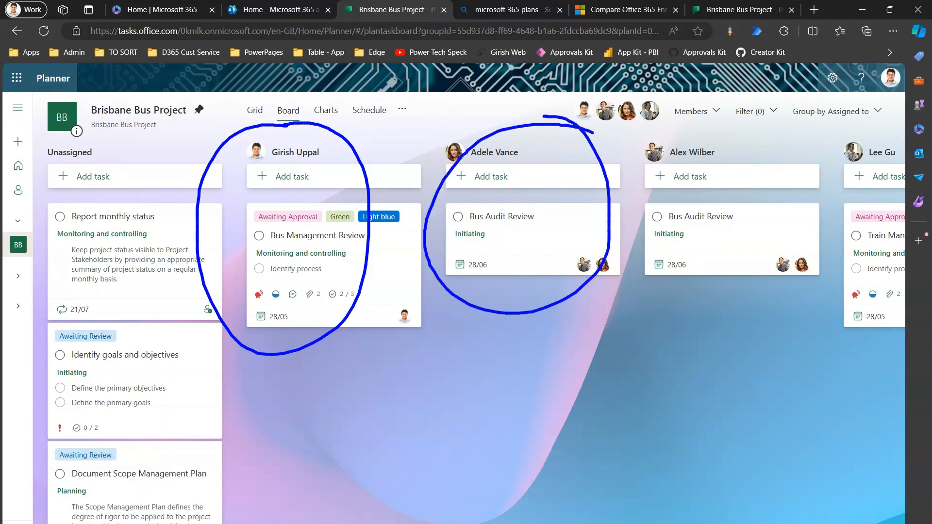
{"action": "mouse_move", "coordinate": [762, 122]}
{"action": "left_mouse_down"}
{"action": "mouse_move", "coordinate": [637, 284]}
{"action": "mouse_move", "coordinate": [731, 132]}
{"action": "left_mouse_up"}
{"action": "mouse_move", "coordinate": [887, 135]}
{"action": "left_mouse_down"}
{"action": "mouse_move", "coordinate": [853, 152]}
{"action": "mouse_move", "coordinate": [856, 108]}
{"action": "left_mouse_up"}
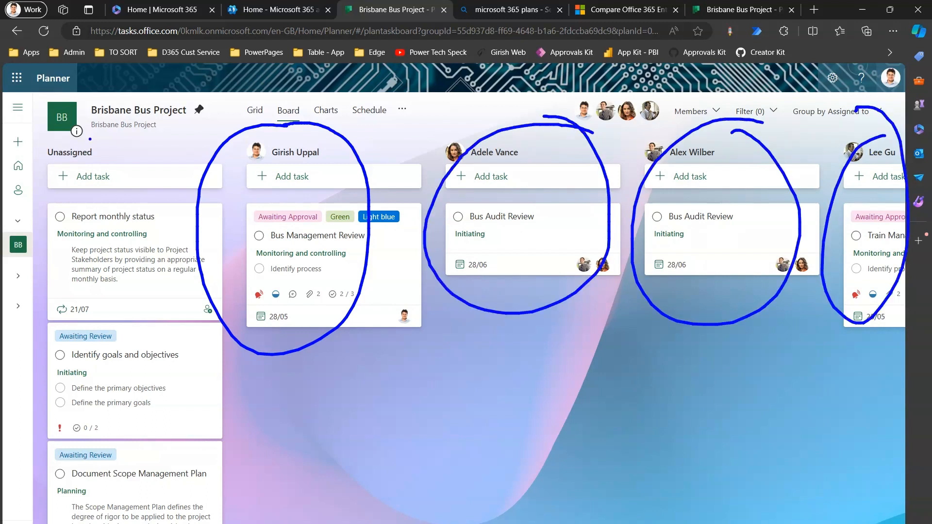
{"action": "mouse_move", "coordinate": [90, 139]}
{"action": "left_mouse_down"}
{"action": "mouse_move", "coordinate": [34, 272]}
{"action": "mouse_move", "coordinate": [165, 393]}
{"action": "mouse_move", "coordinate": [87, 116]}
{"action": "left_mouse_up"}
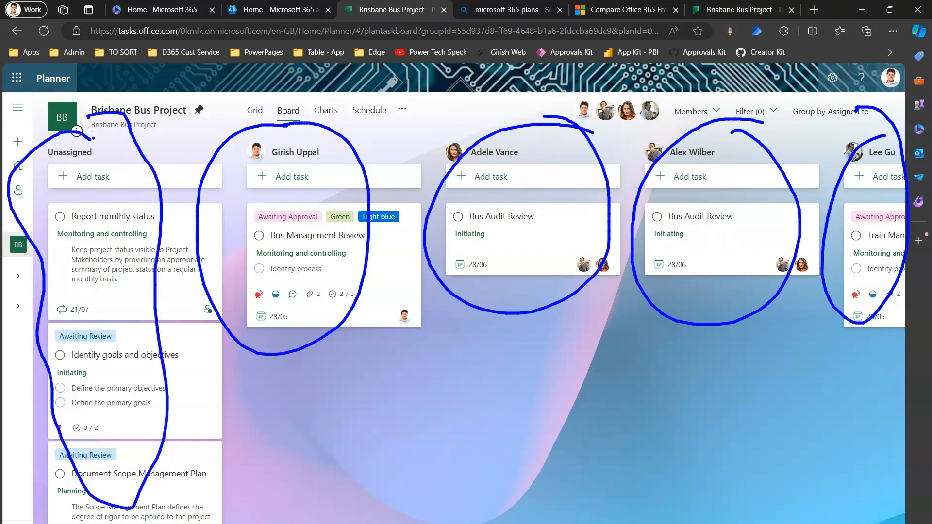
- Group the board by Progress and examine the Not started, In progress and Completed columns
{"action": "left_click", "coordinate": [831, 111]}
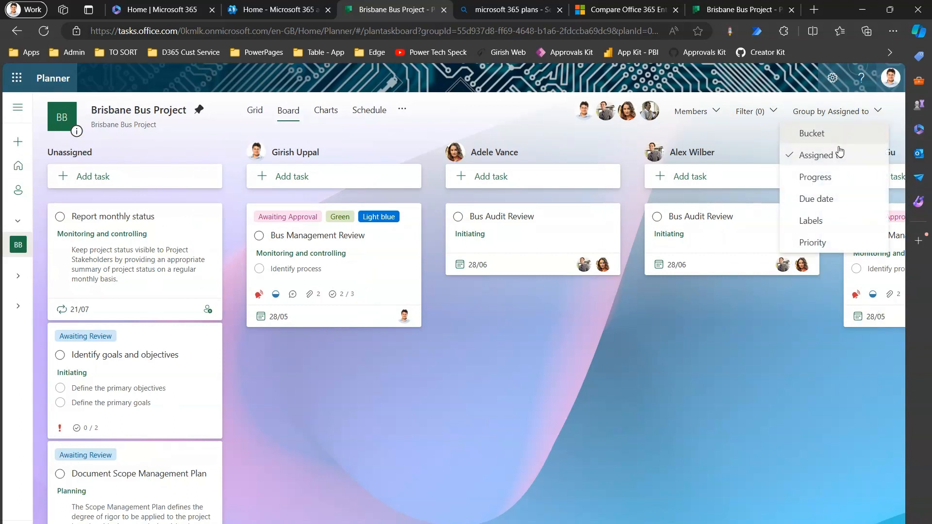
{"action": "left_click", "coordinate": [815, 178]}
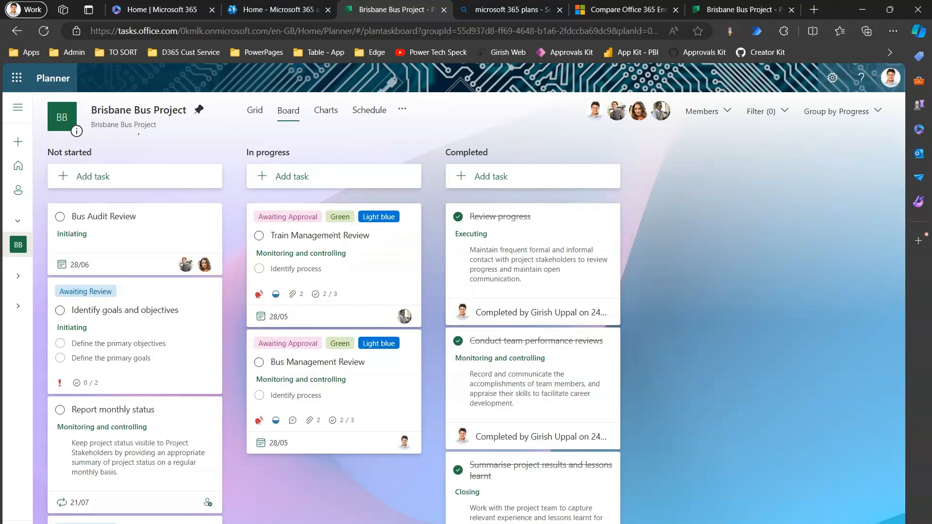
{"action": "mouse_move", "coordinate": [121, 138]}
{"action": "left_mouse_down"}
{"action": "mouse_move", "coordinate": [74, 134]}
{"action": "mouse_move", "coordinate": [49, 427]}
{"action": "mouse_move", "coordinate": [131, 170]}
{"action": "mouse_move", "coordinate": [117, 138]}
{"action": "left_mouse_up"}
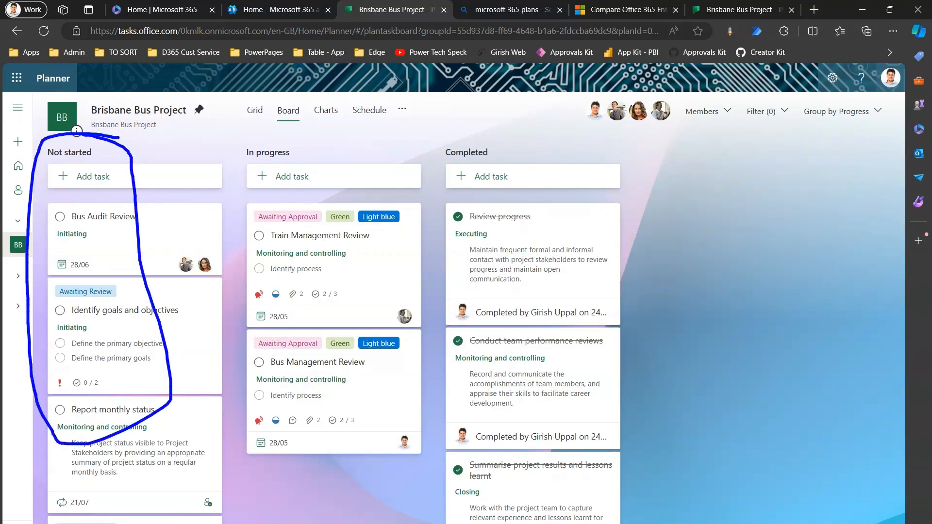
{"action": "mouse_move", "coordinate": [306, 129]}
{"action": "left_mouse_down"}
{"action": "mouse_move", "coordinate": [223, 316]}
{"action": "mouse_move", "coordinate": [422, 265]}
{"action": "mouse_move", "coordinate": [279, 124]}
{"action": "left_mouse_up"}
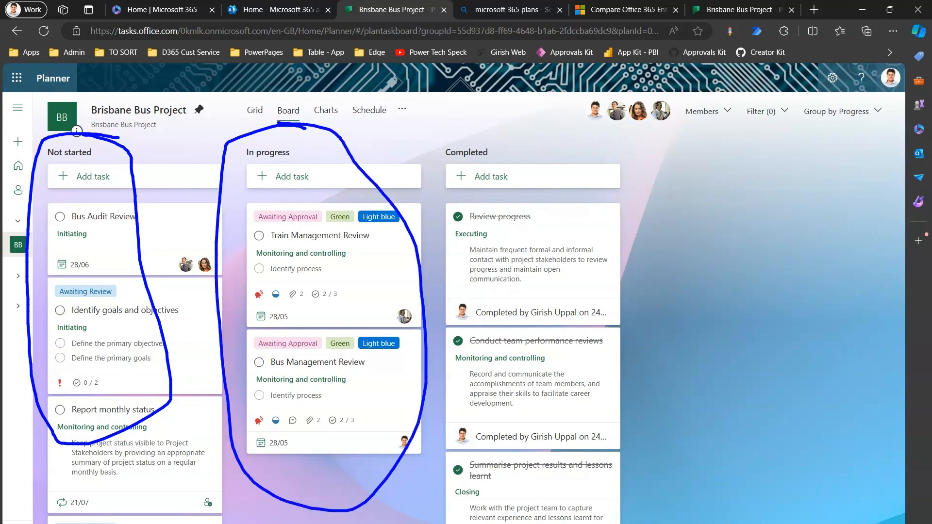
{"action": "mouse_move", "coordinate": [511, 121]}
{"action": "left_mouse_down"}
{"action": "mouse_move", "coordinate": [454, 523]}
{"action": "mouse_move", "coordinate": [590, 167]}
{"action": "mouse_move", "coordinate": [488, 117]}
{"action": "left_mouse_up"}
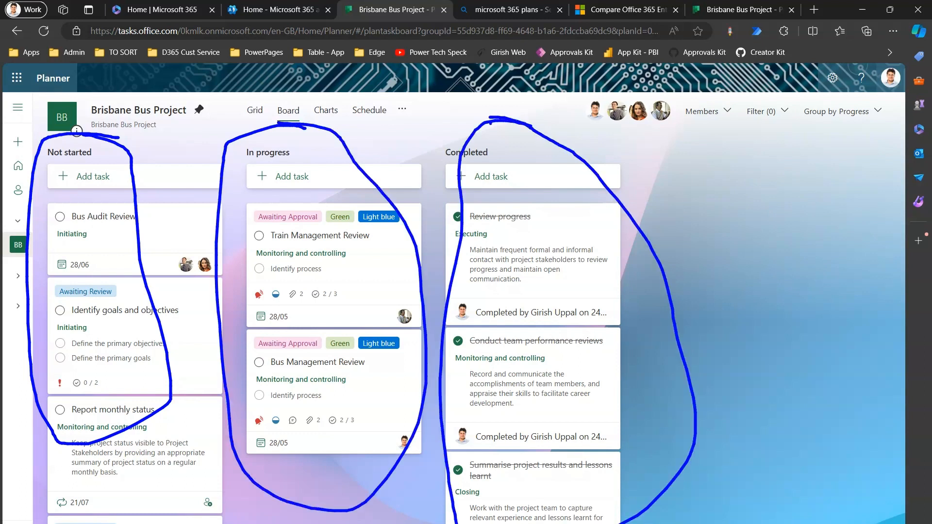
- Group the board by Due date and examine the Next week, Future and No date columns
{"action": "left_click", "coordinate": [874, 111]}
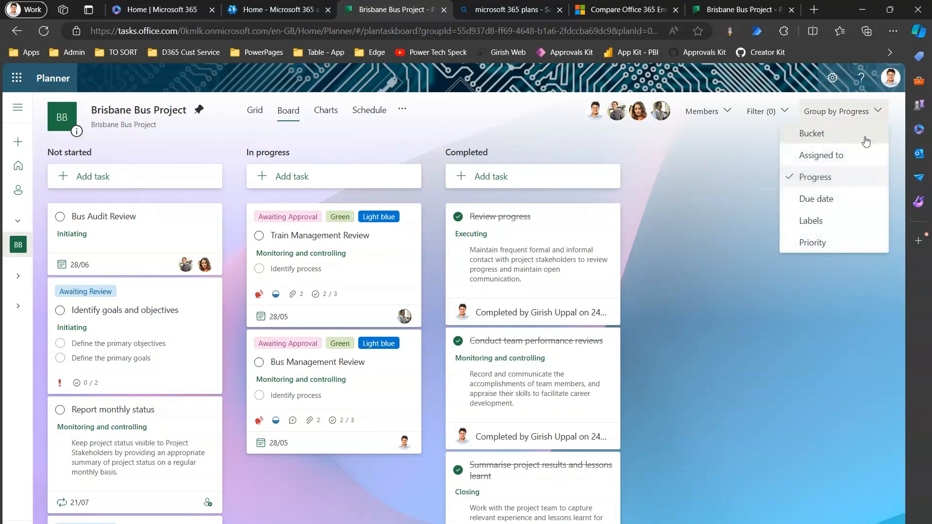
{"action": "left_click", "coordinate": [833, 205]}
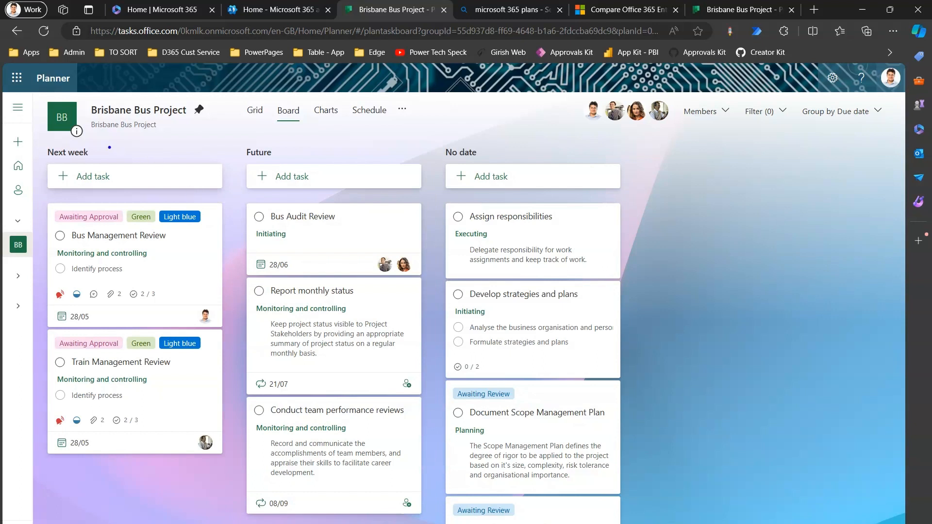
{"action": "mouse_move", "coordinate": [109, 142]}
{"action": "left_mouse_down"}
{"action": "mouse_move", "coordinate": [22, 243]}
{"action": "mouse_move", "coordinate": [146, 136]}
{"action": "mouse_move", "coordinate": [105, 110]}
{"action": "left_mouse_up"}
{"action": "mouse_move", "coordinate": [209, 181]}
{"action": "left_mouse_down"}
{"action": "mouse_move", "coordinate": [309, 129]}
{"action": "mouse_move", "coordinate": [411, 206]}
{"action": "mouse_move", "coordinate": [309, 111]}
{"action": "left_mouse_up"}
{"action": "mouse_move", "coordinate": [557, 130]}
{"action": "left_mouse_down"}
{"action": "mouse_move", "coordinate": [428, 194]}
{"action": "mouse_move", "coordinate": [652, 300]}
{"action": "mouse_move", "coordinate": [545, 102]}
{"action": "left_mouse_up"}
{"action": "key", "text": "Escape"}
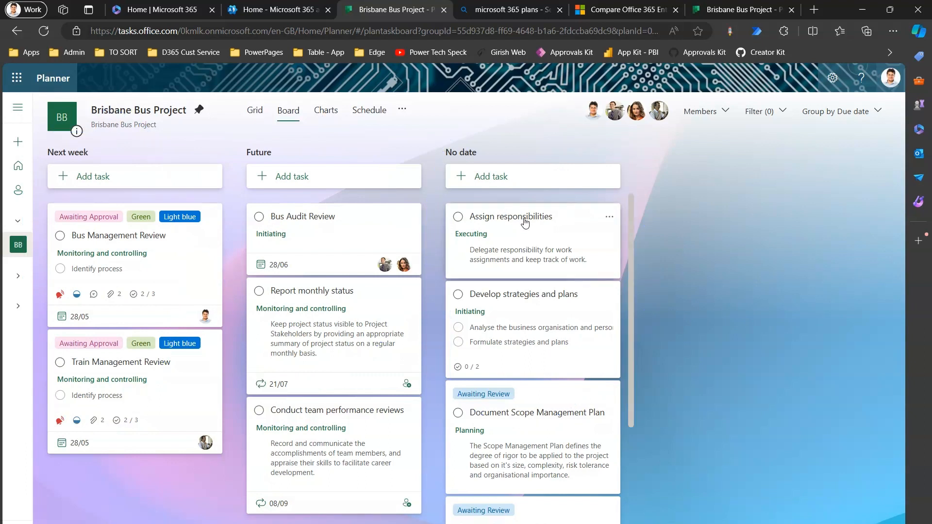
- Set the due date of the "Assign responsibilities" task to 25/05/2024 and close its details
{"action": "left_click", "coordinate": [610, 217]}
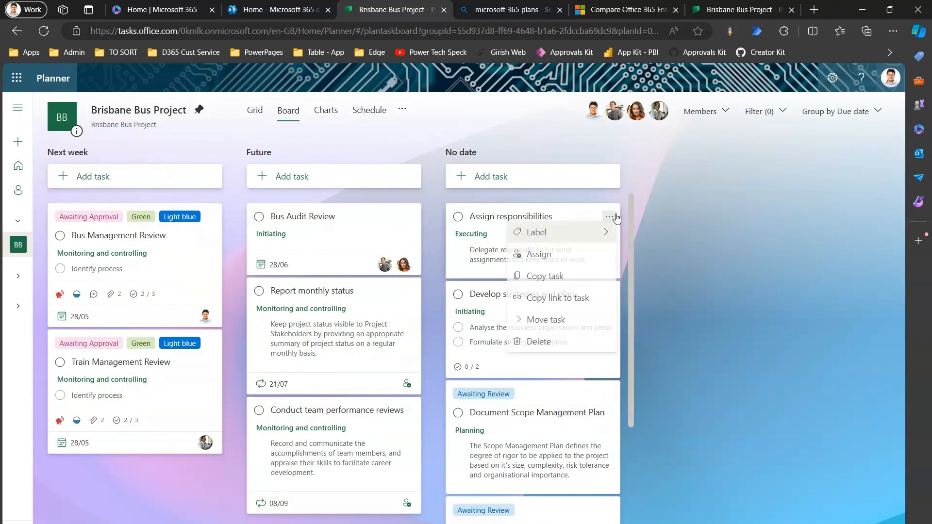
{"action": "left_click", "coordinate": [494, 222]}
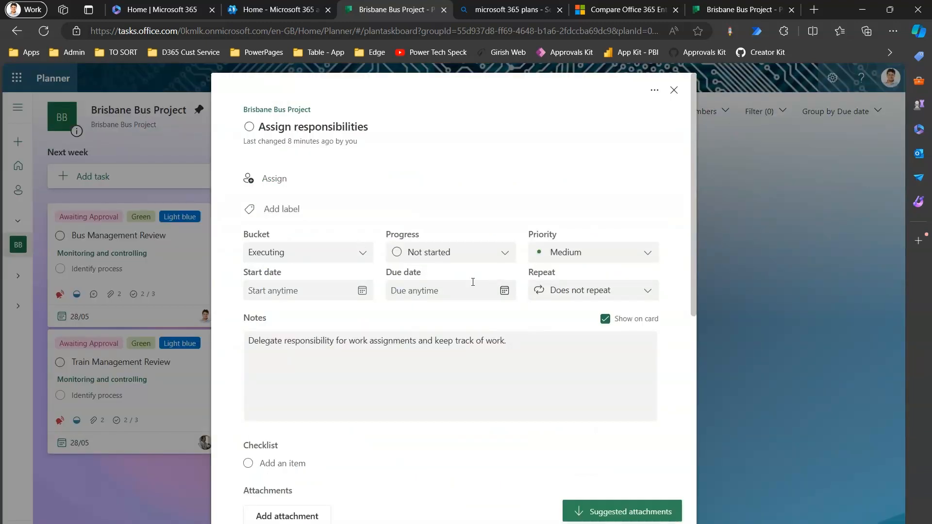
{"action": "left_click", "coordinate": [505, 291]}
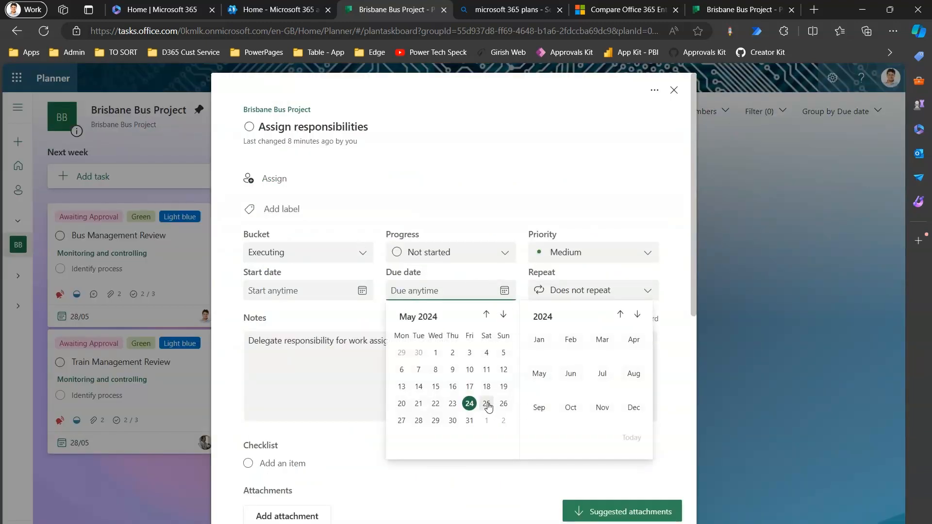
{"action": "left_click", "coordinate": [490, 403]}
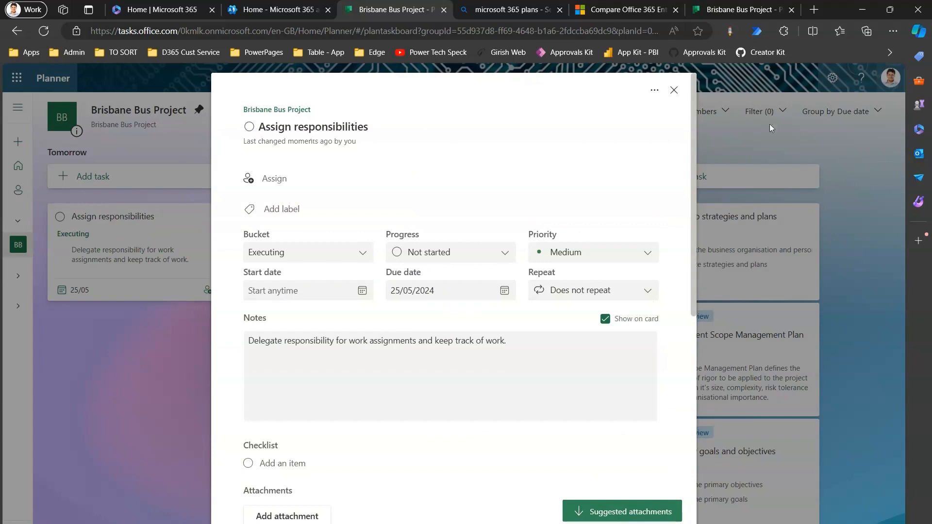
{"action": "left_click", "coordinate": [849, 163]}
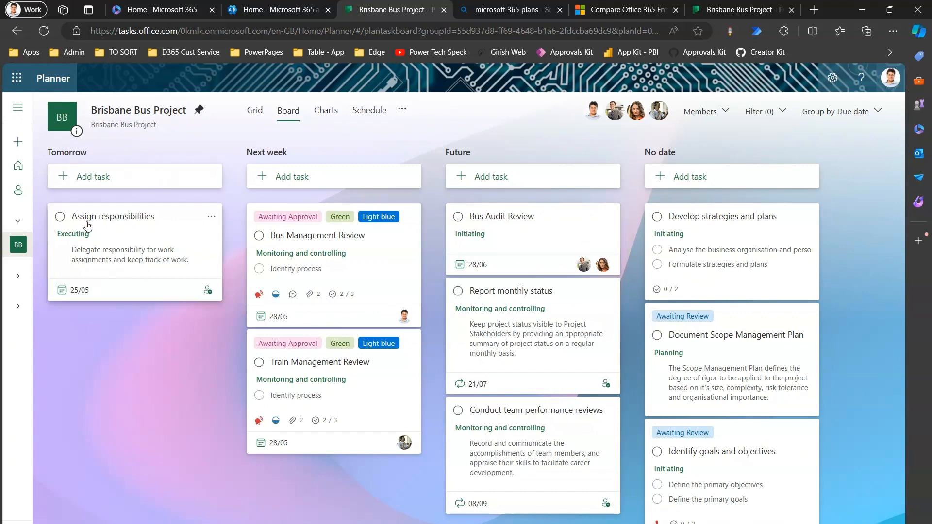
- Set the due date of the "Report monthly status" task to 25/07/2024 and close its details
{"action": "left_click", "coordinate": [510, 293]}
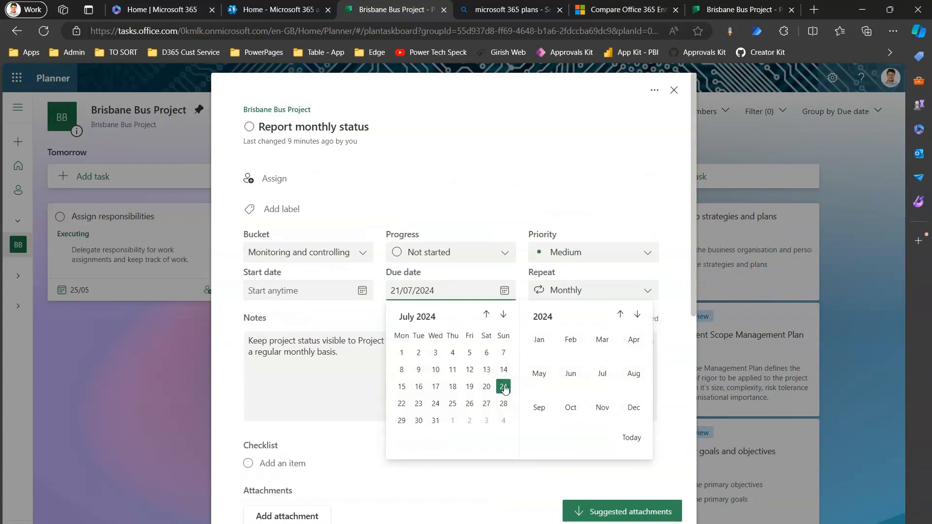
{"action": "left_click", "coordinate": [450, 405]}
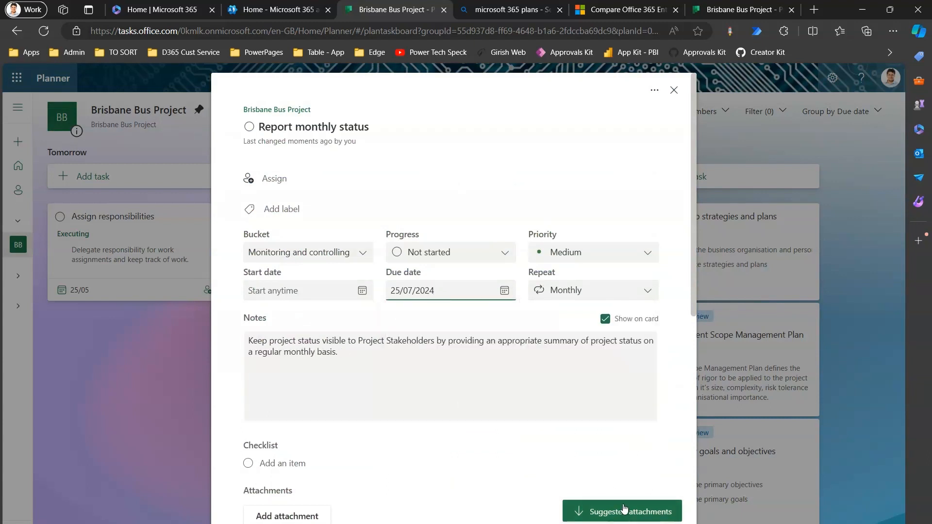
{"action": "left_click", "coordinate": [772, 153]}
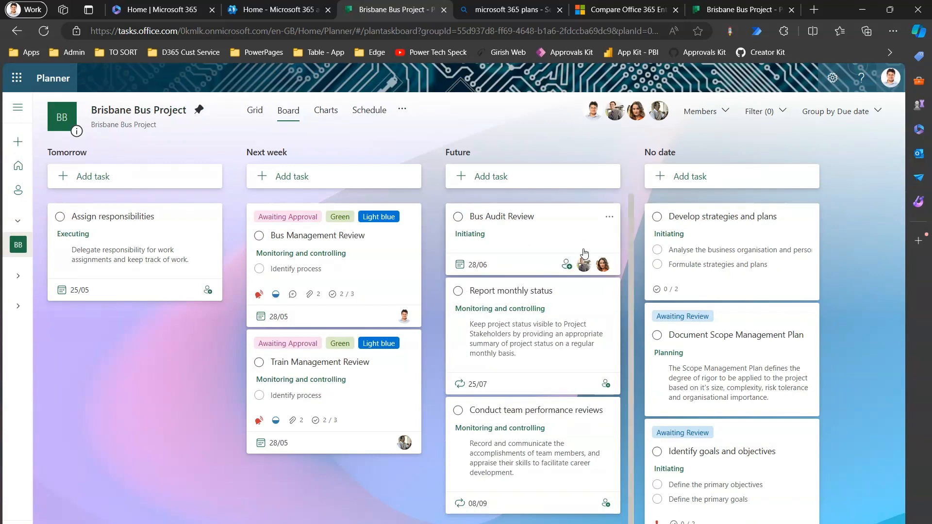
- Group the board by Labels and examine the No label, Awaiting Approval, Green, Awaiting Review and Light blue columns
{"action": "left_click", "coordinate": [870, 117]}
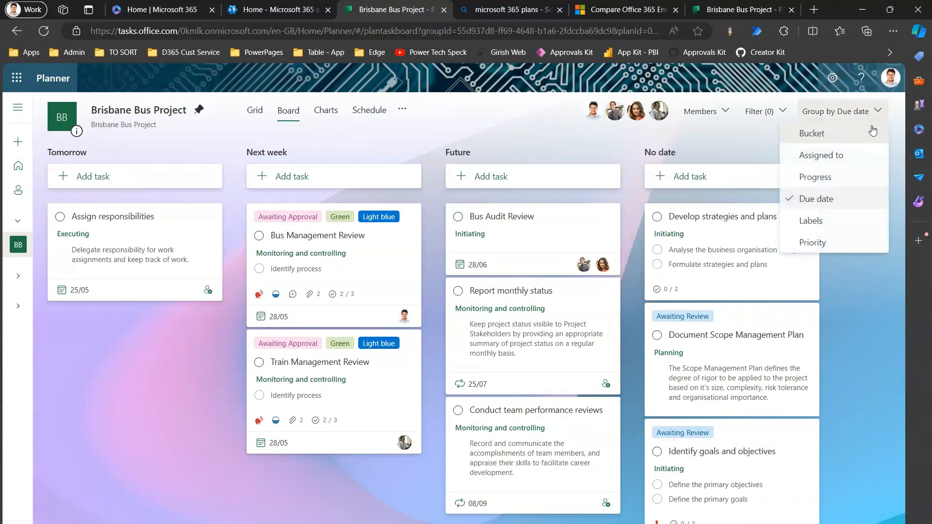
{"action": "left_click", "coordinate": [846, 223]}
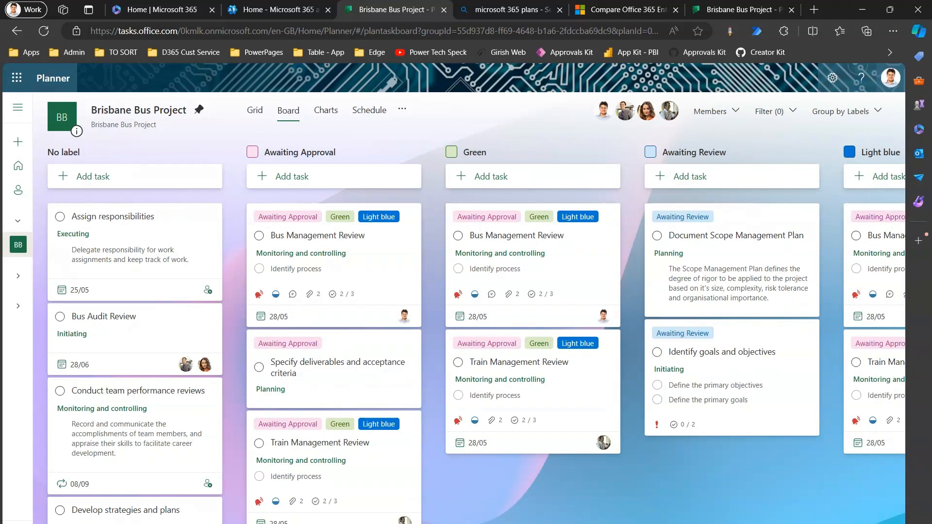
{"action": "mouse_move", "coordinate": [413, 523]}
{"action": "left_mouse_down"}
{"action": "mouse_move", "coordinate": [530, 523]}
{"action": "mouse_move", "coordinate": [413, 523]}
{"action": "left_mouse_up"}
- Group the board by Priority and examine the Urgent, Important, Medium and Low columns
{"action": "left_click", "coordinate": [879, 112]}
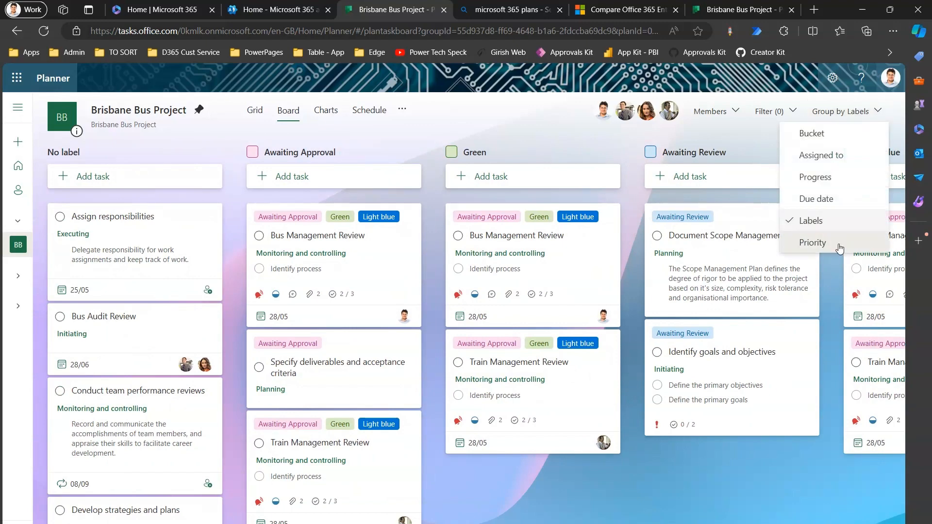
{"action": "left_click", "coordinate": [835, 240]}
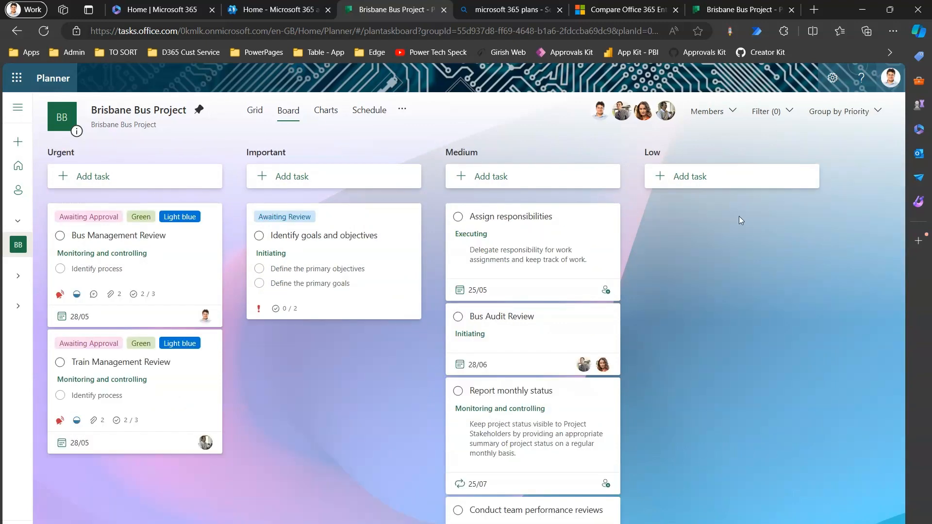
{"action": "mouse_move", "coordinate": [94, 140]}
{"action": "left_mouse_down"}
{"action": "mouse_move", "coordinate": [125, 159]}
{"action": "mouse_move", "coordinate": [96, 130]}
{"action": "left_mouse_up"}
{"action": "mouse_move", "coordinate": [284, 128]}
{"action": "left_mouse_down"}
{"action": "mouse_move", "coordinate": [260, 338]}
{"action": "mouse_move", "coordinate": [296, 114]}
{"action": "left_mouse_up"}
{"action": "mouse_move", "coordinate": [500, 131]}
{"action": "left_mouse_down"}
{"action": "mouse_move", "coordinate": [473, 340]}
{"action": "mouse_move", "coordinate": [534, 153]}
{"action": "left_mouse_up"}
{"action": "mouse_move", "coordinate": [672, 127]}
{"action": "left_mouse_down"}
{"action": "mouse_move", "coordinate": [631, 277]}
{"action": "mouse_move", "coordinate": [679, 107]}
{"action": "left_mouse_up"}
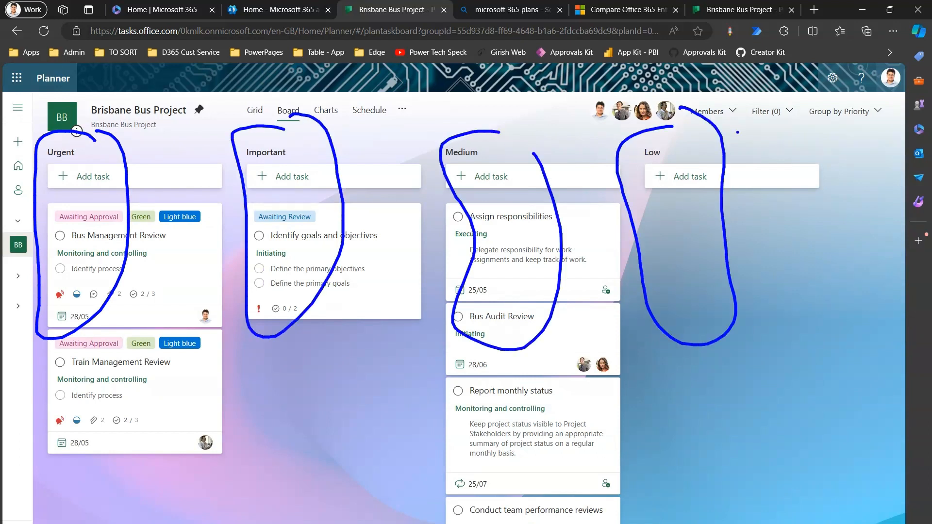
{"action": "key", "text": "Escape"}
- Examine the plan's member avatars and display its full member list, closing the list again
{"action": "key", "text": "ctrl+2"}
{"action": "mouse_move", "coordinate": [624, 89]}
{"action": "left_mouse_down"}
{"action": "mouse_move", "coordinate": [617, 90]}
{"action": "mouse_move", "coordinate": [719, 129]}
{"action": "mouse_move", "coordinate": [607, 78]}
{"action": "left_mouse_up"}
{"action": "key", "text": "Escape"}
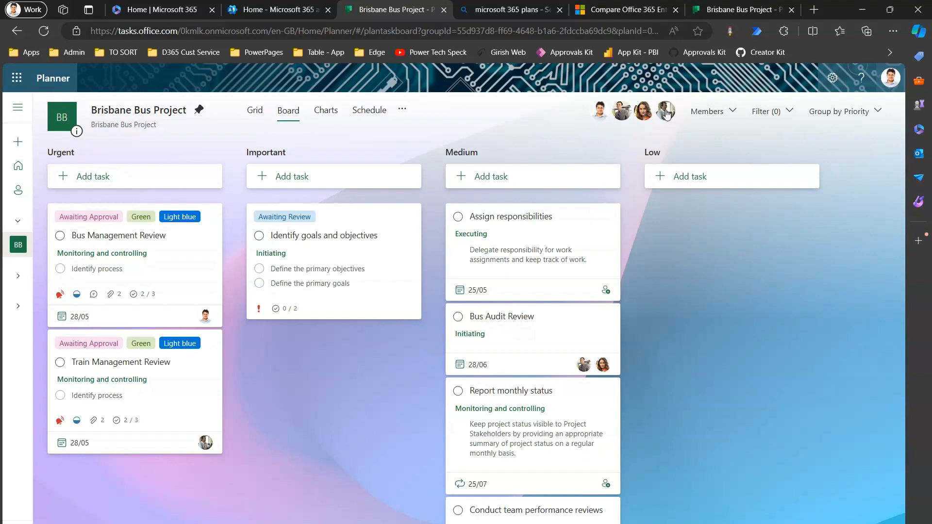
{"action": "left_click", "coordinate": [735, 115]}
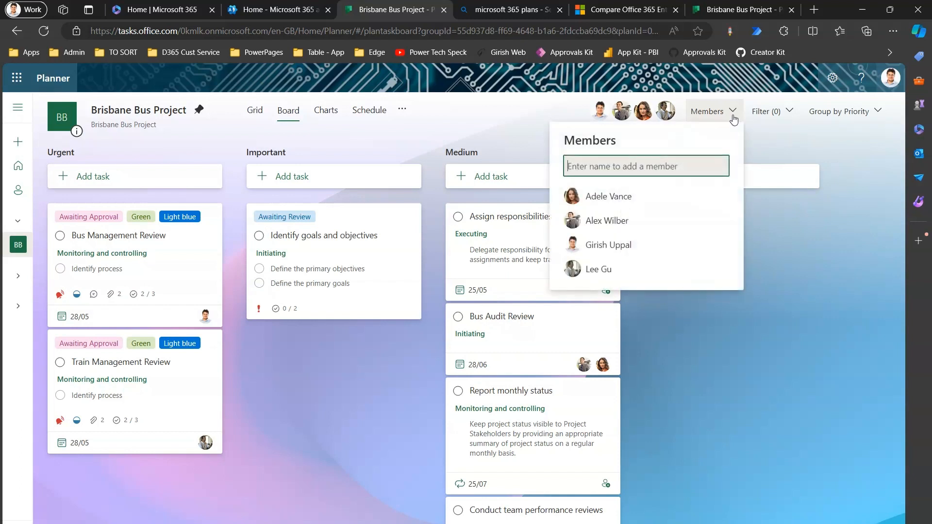
{"action": "left_click", "coordinate": [812, 166]}
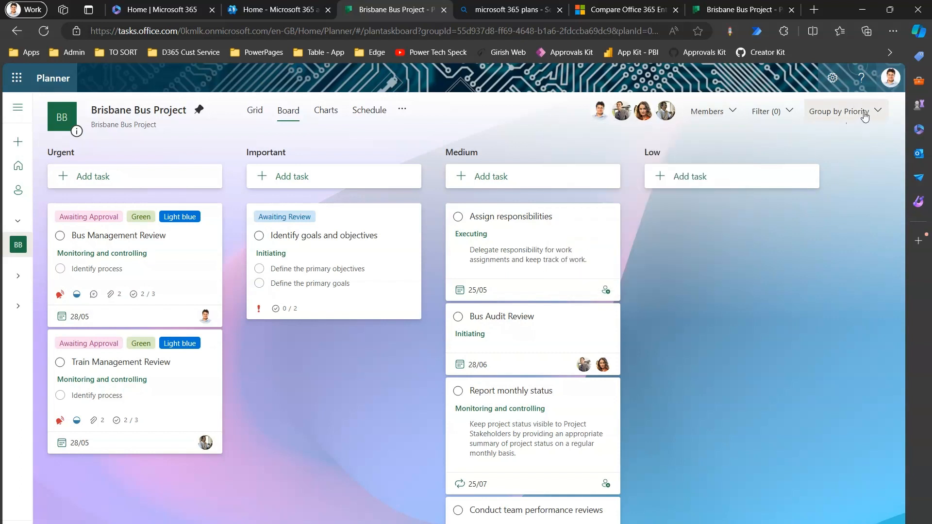
- Switch to the Charts view and examine the Status task counts and the distribution of tasks across buckets
{"action": "left_click", "coordinate": [332, 113]}
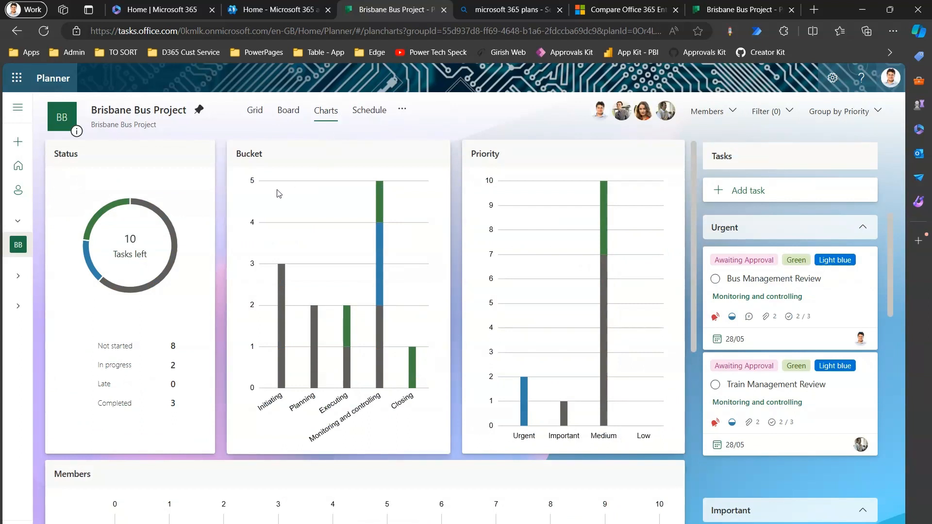
{"action": "mouse_move", "coordinate": [167, 224]}
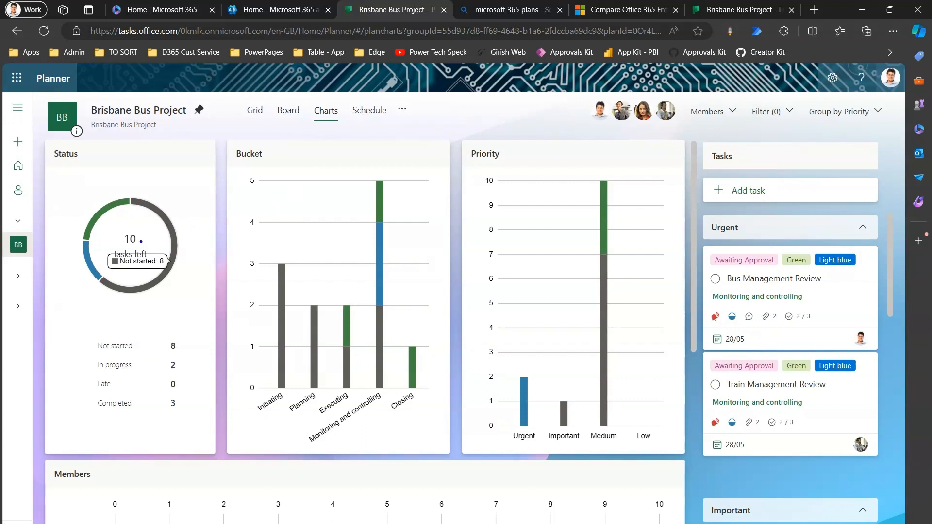
{"action": "left_click_drag", "start_coordinate": [144, 240], "coordinate": [216, 212]}
{"action": "mouse_move", "coordinate": [179, 336]}
{"action": "left_mouse_down"}
{"action": "mouse_move", "coordinate": [157, 337]}
{"action": "mouse_move", "coordinate": [167, 326]}
{"action": "mouse_move", "coordinate": [170, 345]}
{"action": "left_mouse_up"}
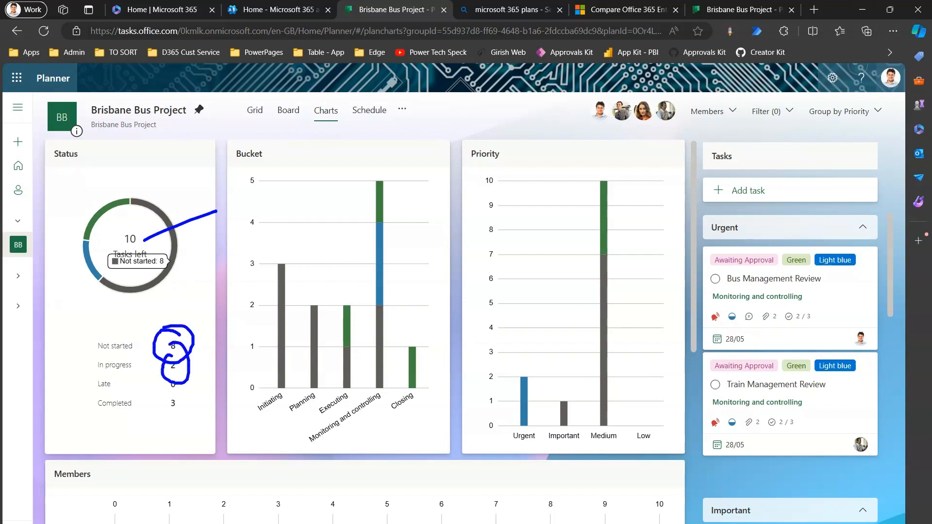
{"action": "left_click_drag", "start_coordinate": [173, 389], "coordinate": [140, 375]}
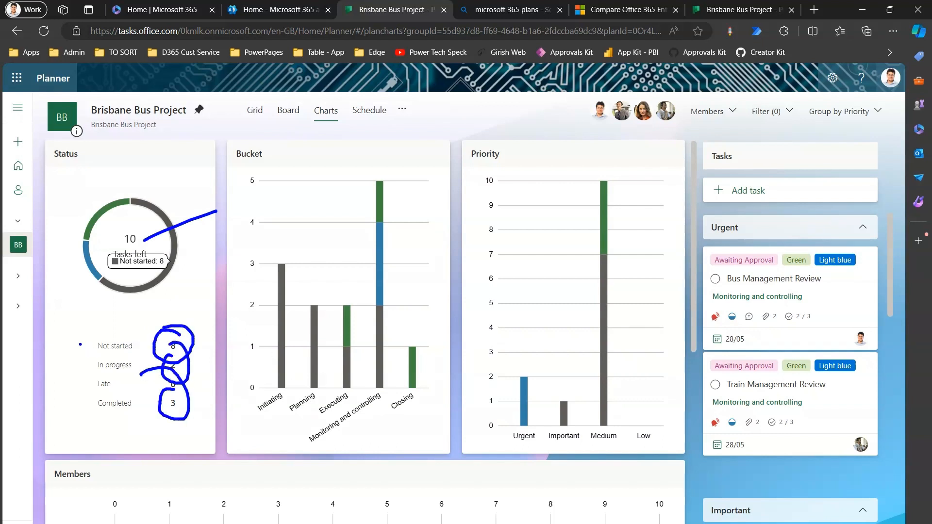
{"action": "mouse_move", "coordinate": [63, 333]}
{"action": "left_mouse_down"}
{"action": "mouse_move", "coordinate": [77, 346]}
{"action": "mouse_move", "coordinate": [183, 269]}
{"action": "left_mouse_up"}
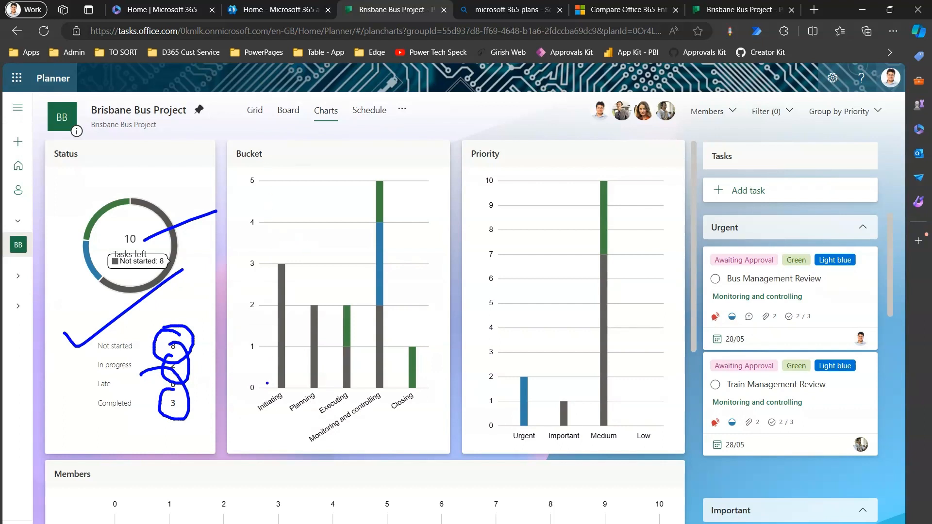
{"action": "left_click_drag", "start_coordinate": [249, 425], "coordinate": [292, 417]}
{"action": "left_click_drag", "start_coordinate": [383, 403], "coordinate": [395, 428]}
{"action": "key", "text": "Escape"}
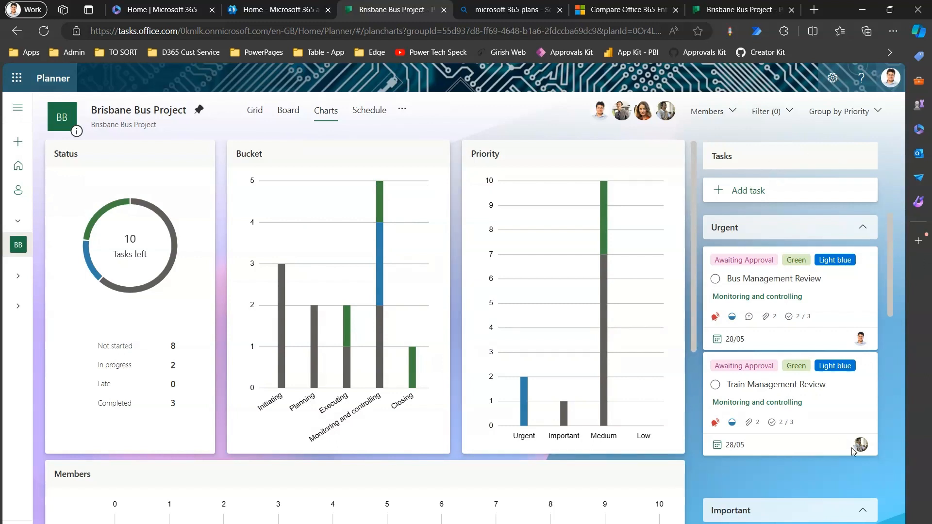
- Collapse the Urgent, Important and Medium groups of the Charts task list, and expand Completed to examine its tasks before collapsing it
{"action": "left_click", "coordinate": [864, 229]}
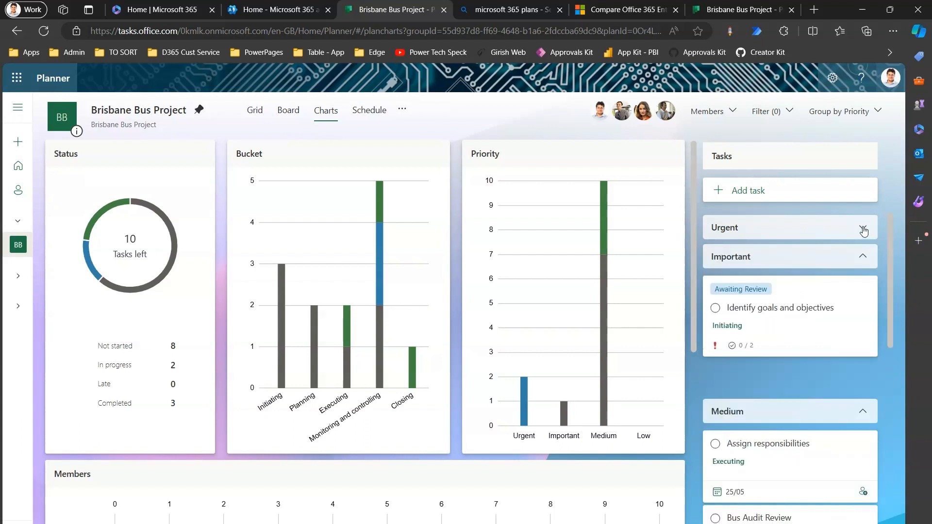
{"action": "left_click", "coordinate": [864, 258]}
{"action": "left_click", "coordinate": [864, 287]}
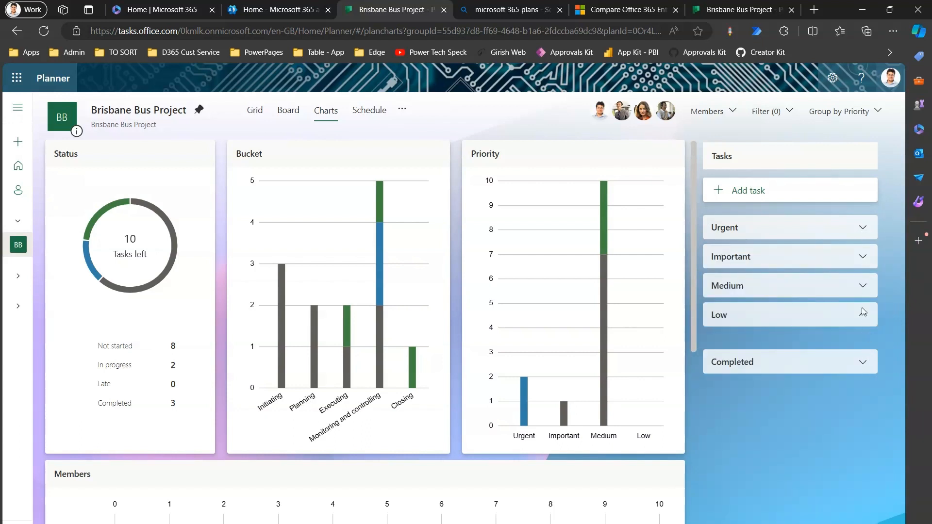
{"action": "left_click", "coordinate": [864, 364]}
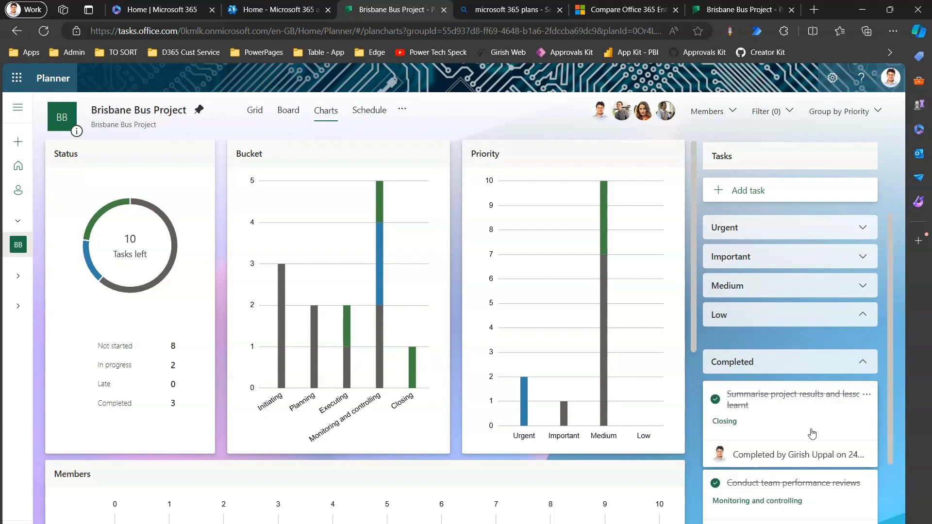
{"action": "scroll", "coordinate": [893, 402], "scroll_direction": "down", "scroll_amount": 1}
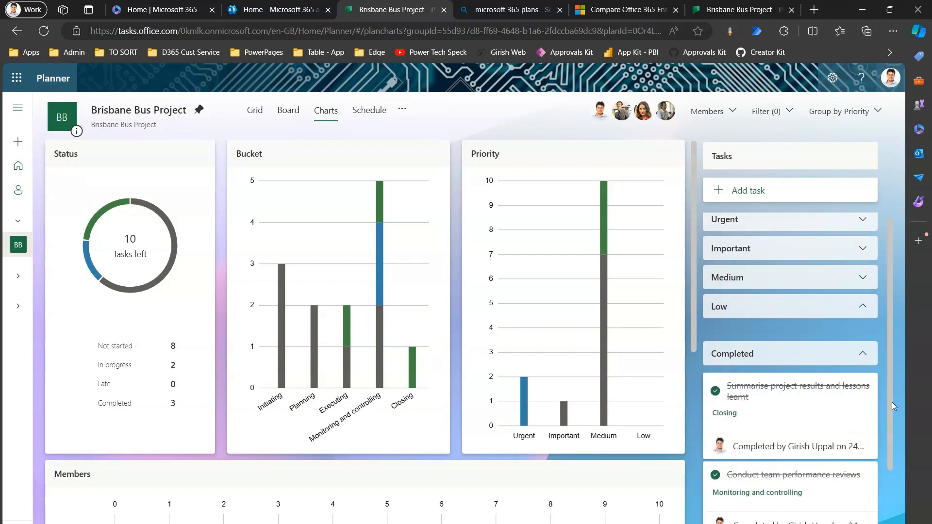
{"action": "left_click", "coordinate": [864, 358]}
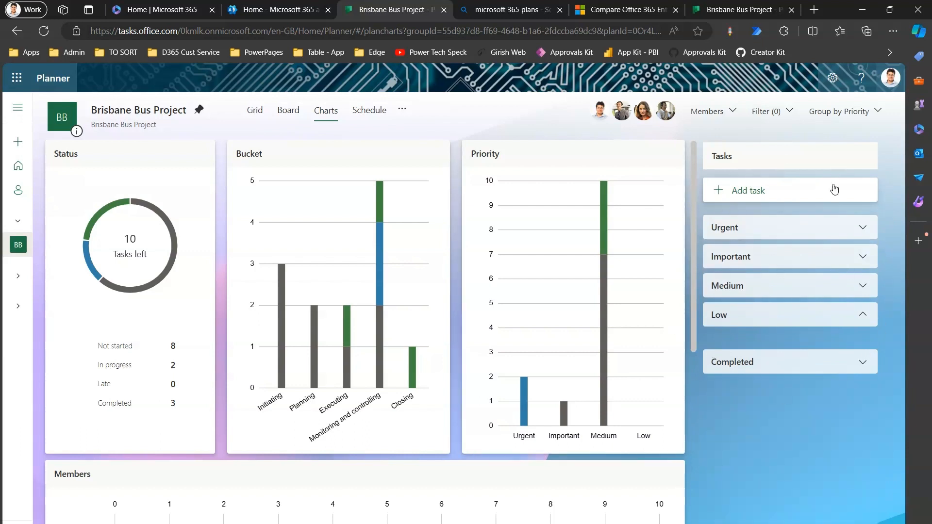
- Examine the Members chart of tasks per assignee, and switch to the Schedule view to look at the calendar
{"action": "left_click_drag", "start_coordinate": [696, 216], "coordinate": [742, 511]}
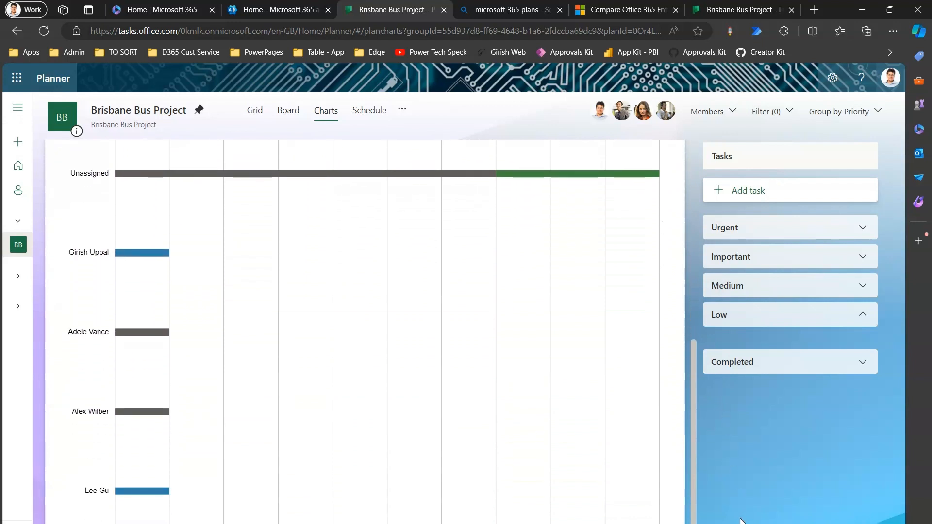
{"action": "left_click_drag", "start_coordinate": [693, 346], "coordinate": [695, 148]}
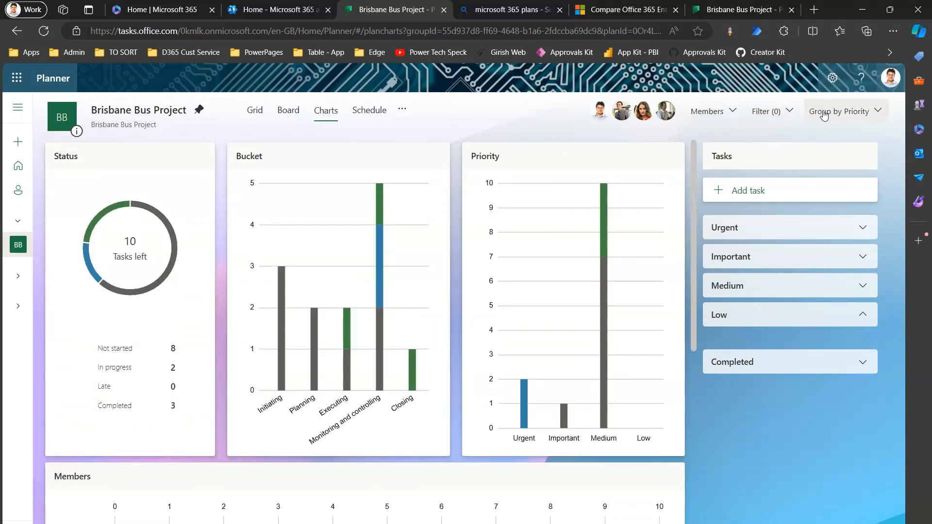
{"action": "left_click", "coordinate": [368, 112]}
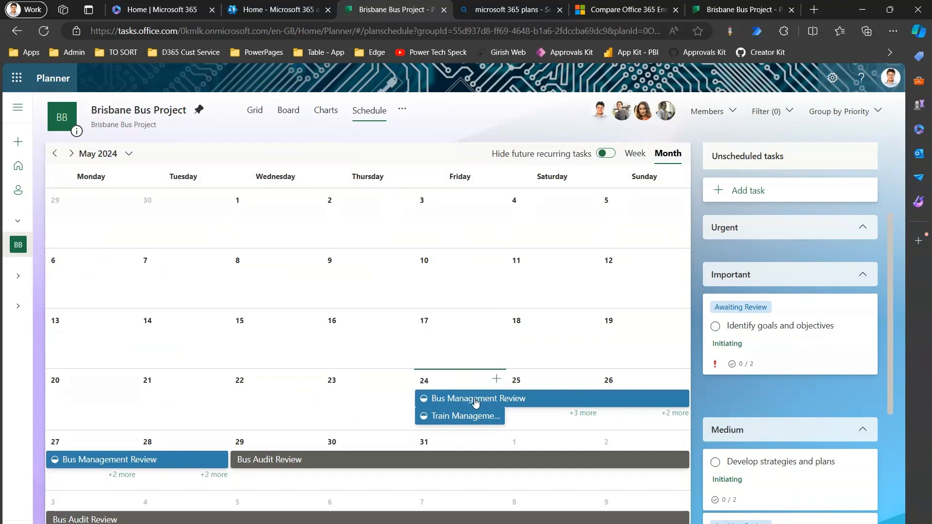
- Open the details of the "Report monthly status" task from the Grid view and set its start date to 28/05/2024
{"action": "left_click", "coordinate": [255, 113]}
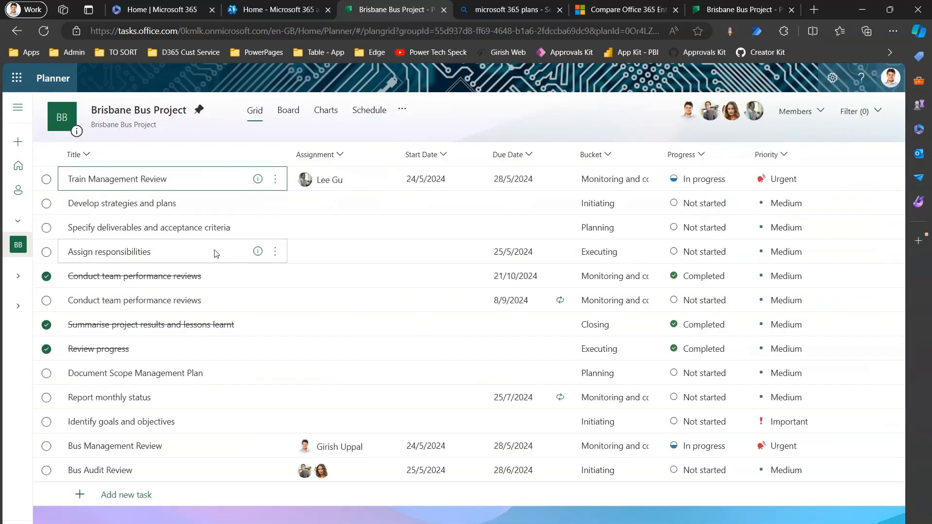
{"action": "left_click", "coordinate": [170, 400]}
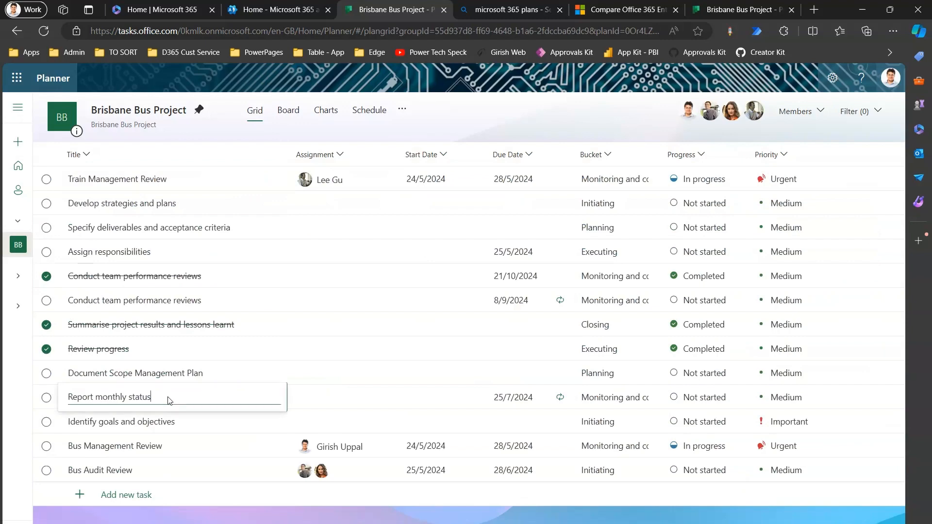
{"action": "left_click", "coordinate": [341, 400]}
{"action": "left_click", "coordinate": [256, 398]}
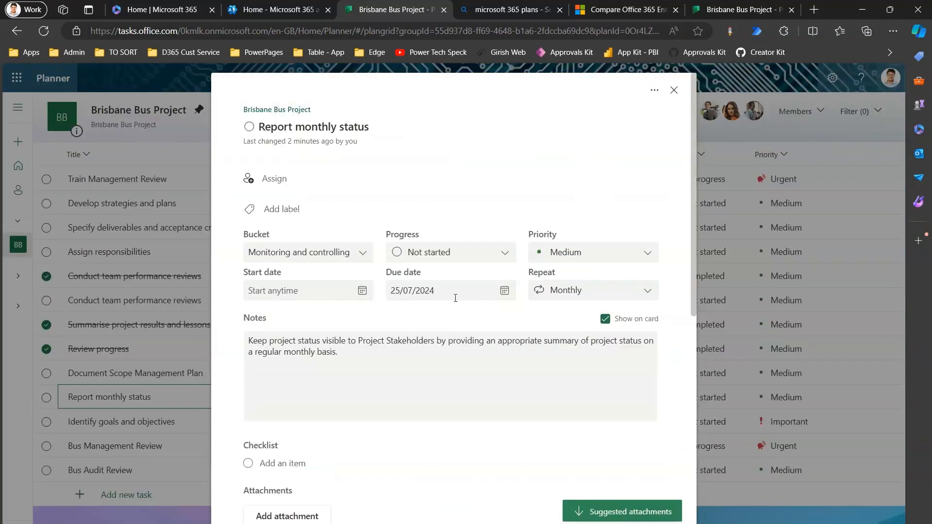
{"action": "left_click", "coordinate": [503, 294]}
{"action": "left_click", "coordinate": [363, 290]}
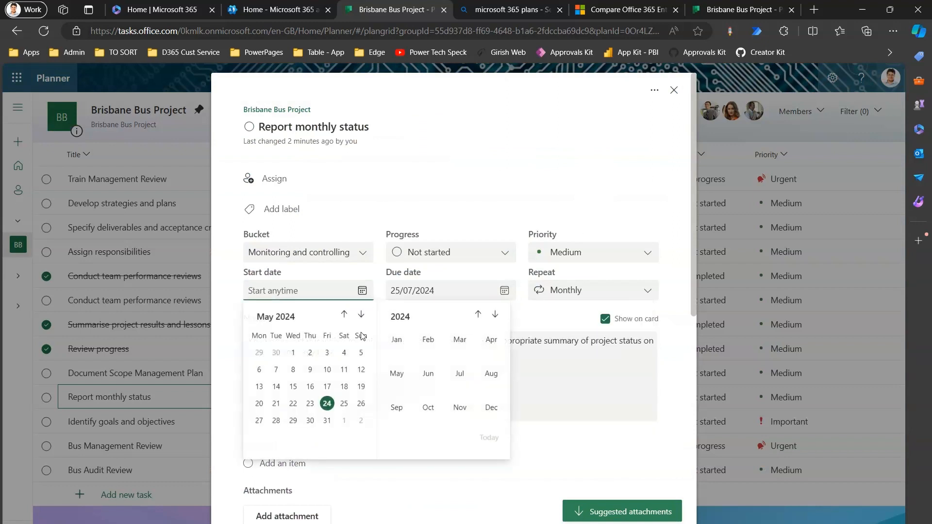
{"action": "left_click", "coordinate": [281, 422]}
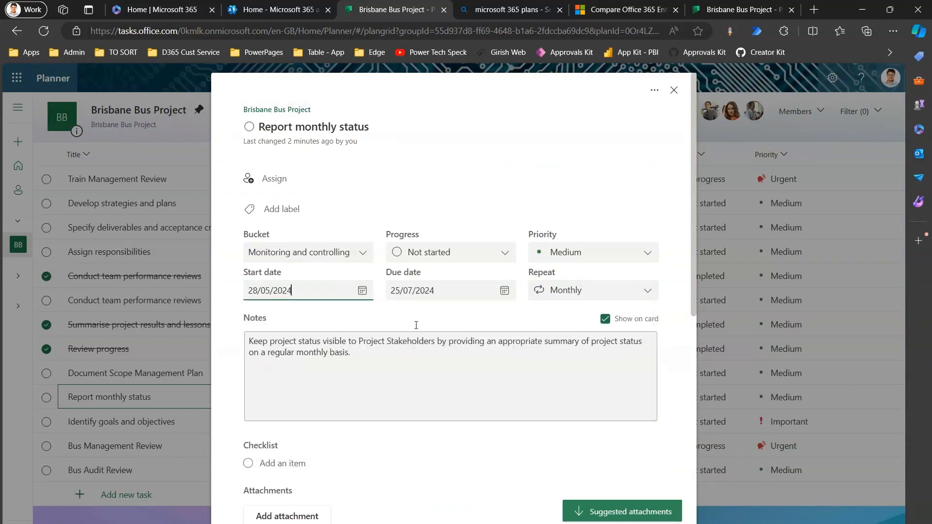
- Set the due date of the "Report monthly status" task to 08/08/2024 and close its details
{"action": "left_click", "coordinate": [502, 293]}
{"action": "left_click", "coordinate": [503, 315]}
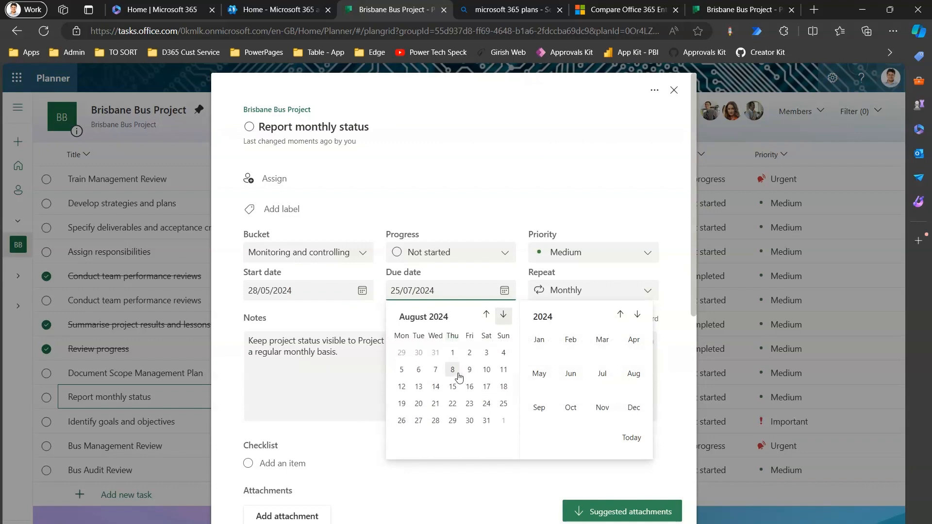
{"action": "left_click", "coordinate": [452, 371]}
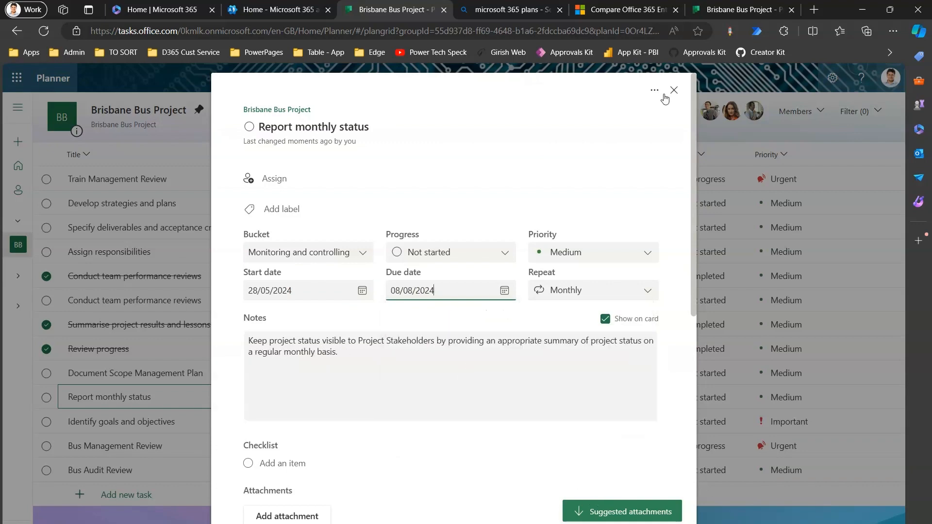
{"action": "left_click", "coordinate": [773, 135]}
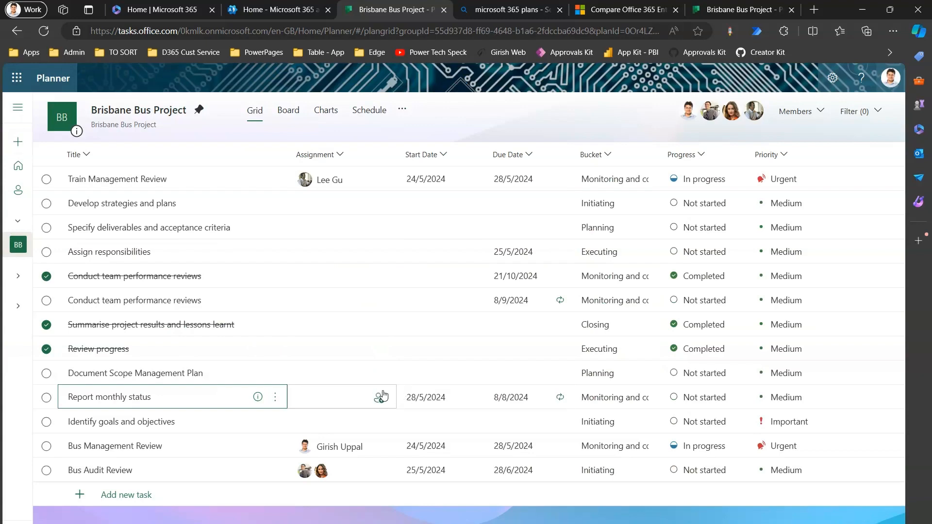
- Assign the "Report monthly status" task to the member who handles "Train Management Review" and return to the Schedule view
{"action": "left_click", "coordinate": [360, 401]}
{"action": "left_click", "coordinate": [335, 358]}
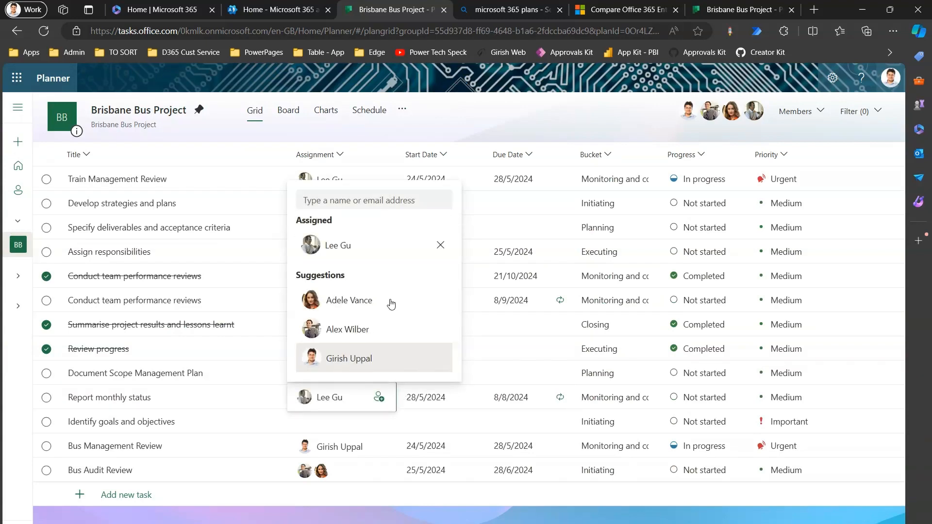
{"action": "left_click", "coordinate": [566, 117]}
{"action": "left_click", "coordinate": [369, 110]}
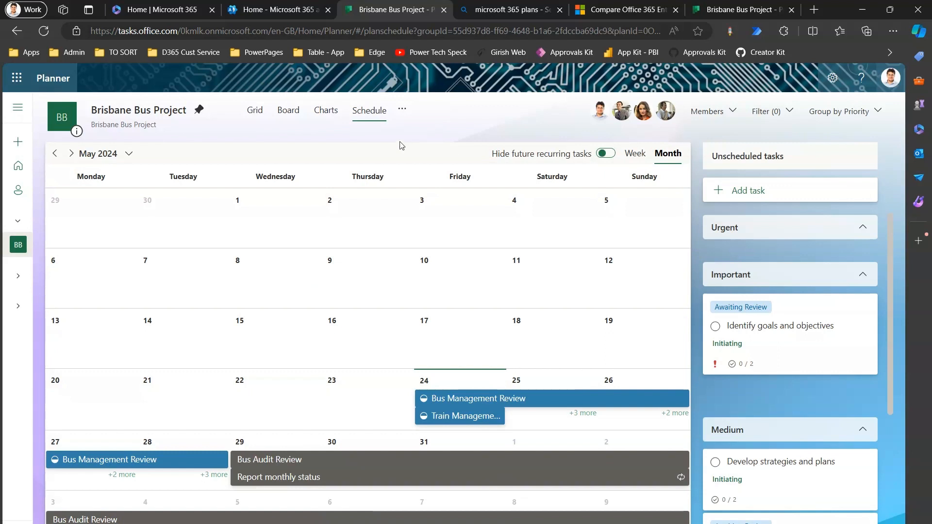
- Browse the schedule calendar through June, July and August 2024 to follow the "Report monthly status" task
{"action": "left_click", "coordinate": [128, 154]}
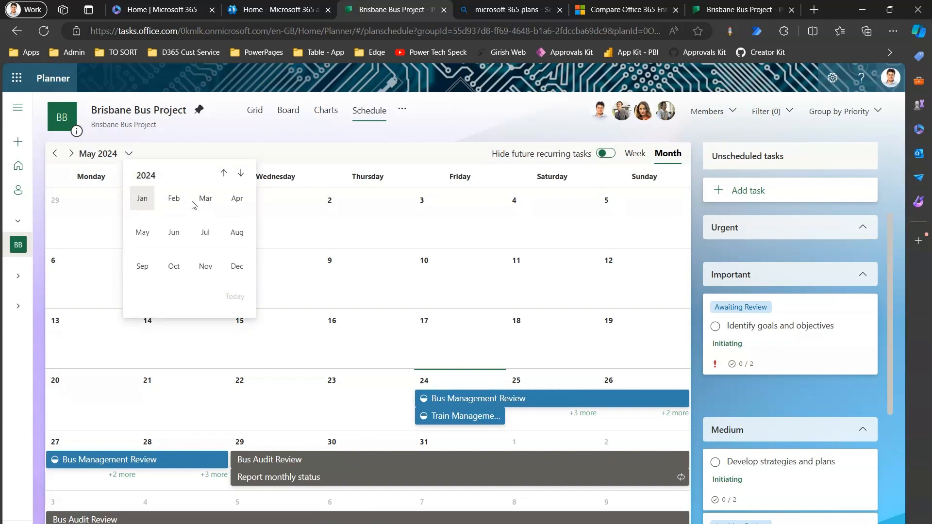
{"action": "left_click", "coordinate": [175, 233]}
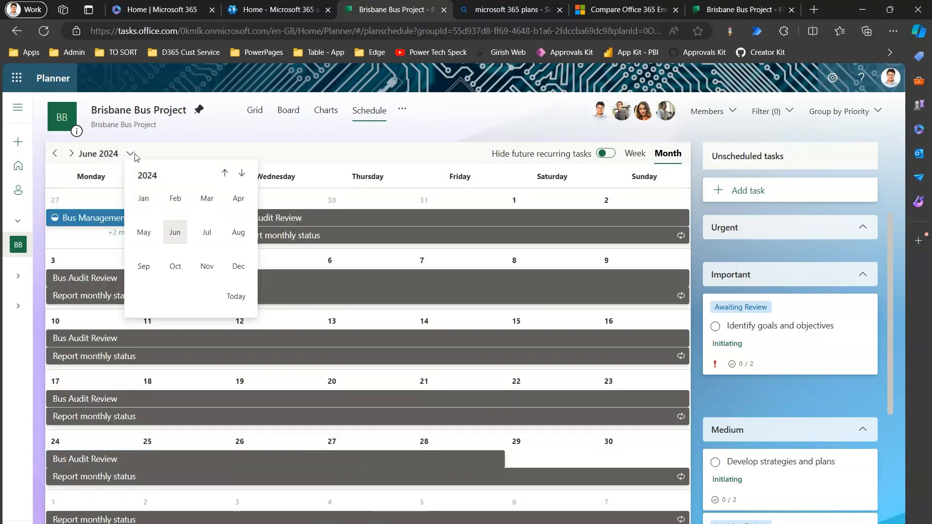
{"action": "left_click", "coordinate": [207, 232]}
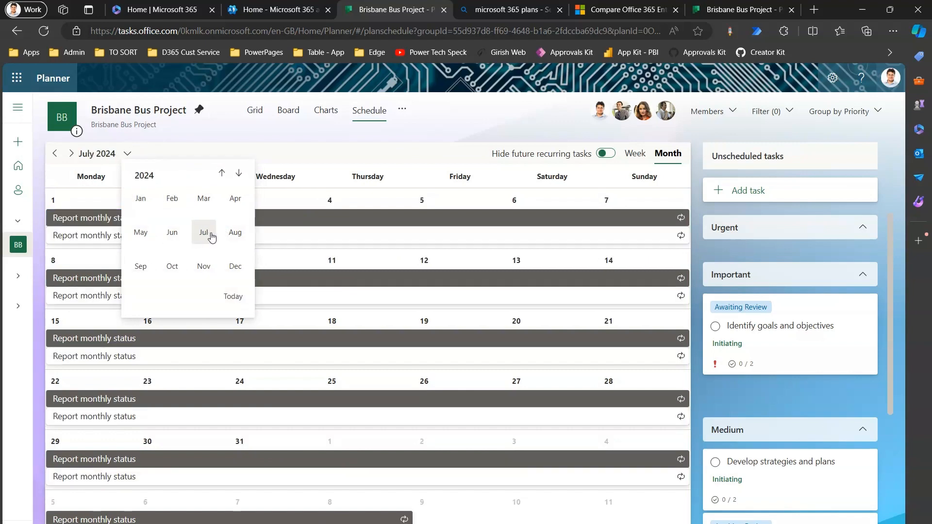
{"action": "left_click", "coordinate": [129, 154]}
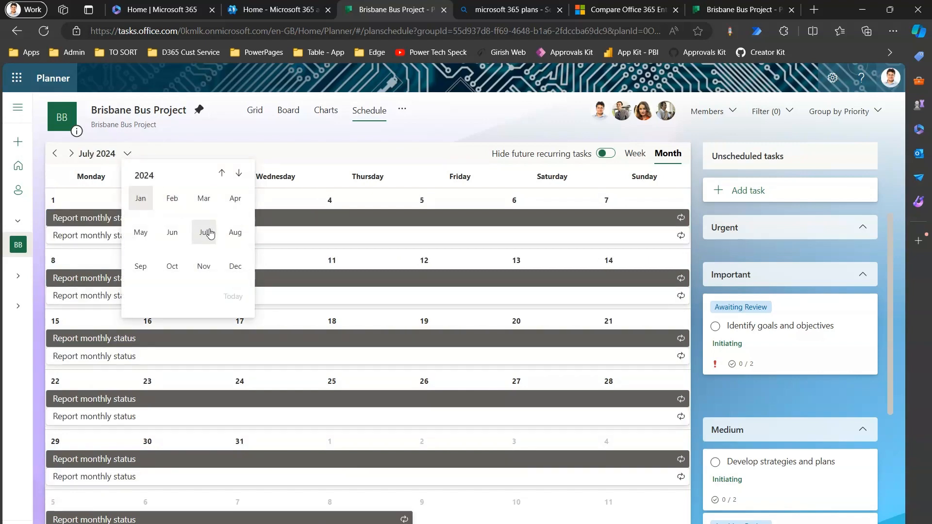
{"action": "left_click", "coordinate": [233, 232]}
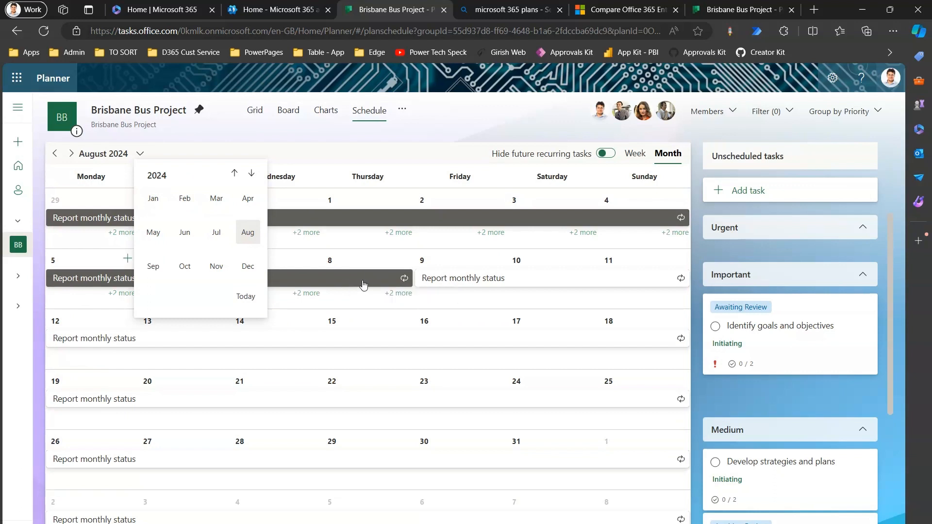
{"action": "left_click", "coordinate": [463, 115]}
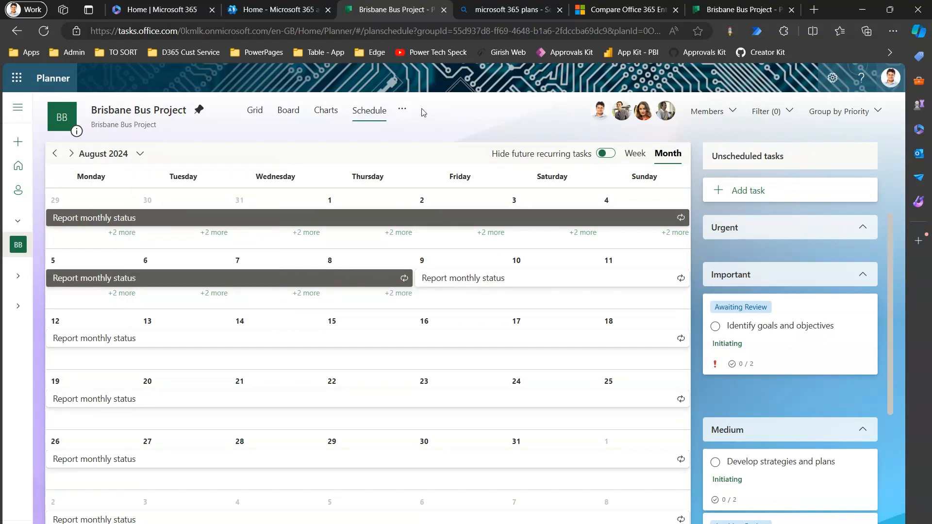
- Hide the future recurring tasks in the August 2024 calendar and show them again to compare
{"action": "left_click", "coordinate": [611, 154]}
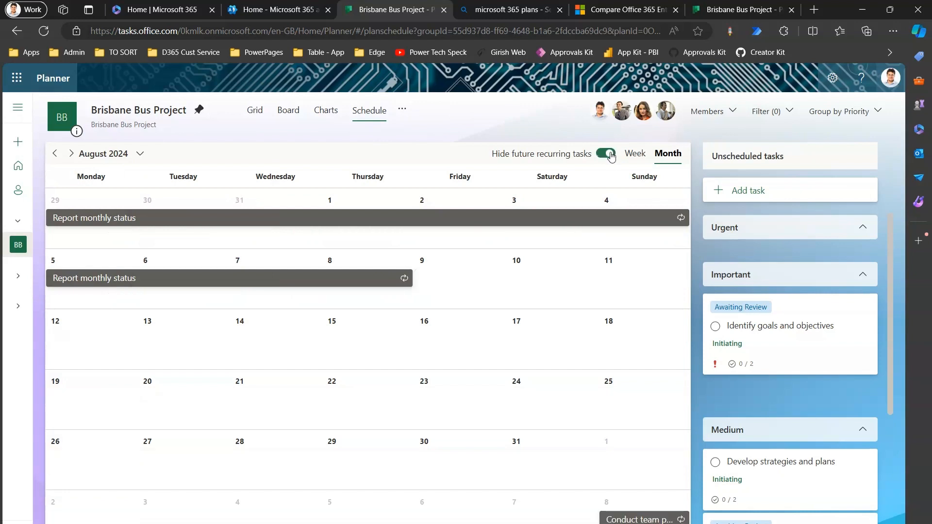
{"action": "left_click", "coordinate": [611, 154]}
{"action": "left_click", "coordinate": [611, 154]}
{"action": "left_click", "coordinate": [610, 155]}
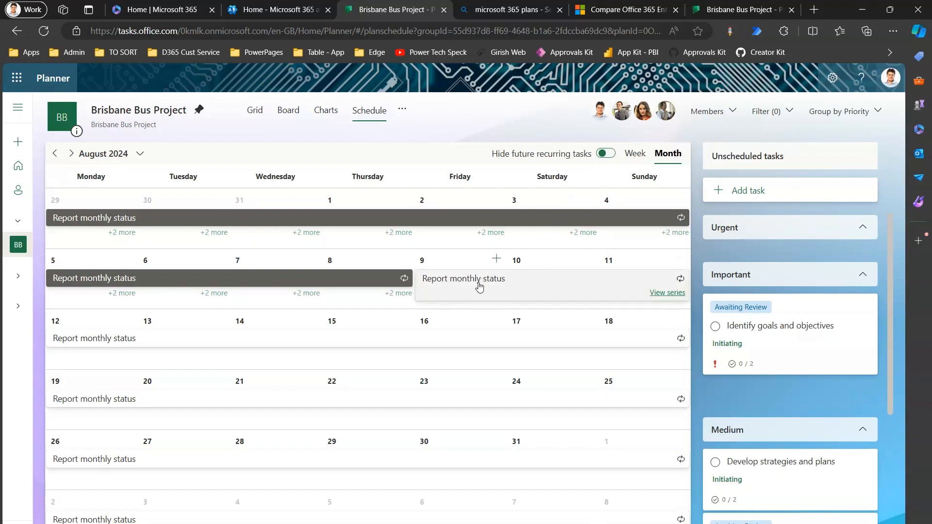
- Open the "Report monthly status" series from the calendar, set it to repeat Daily and close its details
{"action": "left_click", "coordinate": [664, 297]}
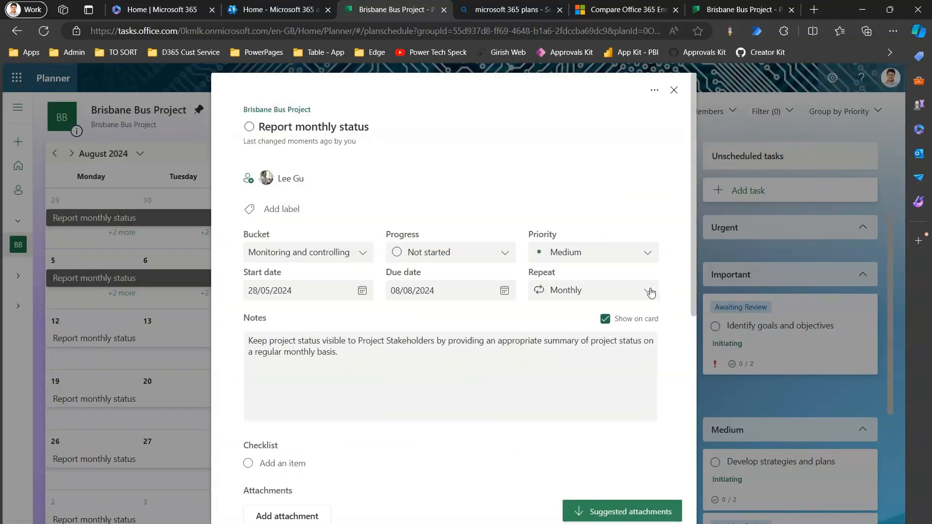
{"action": "left_click", "coordinate": [652, 292]}
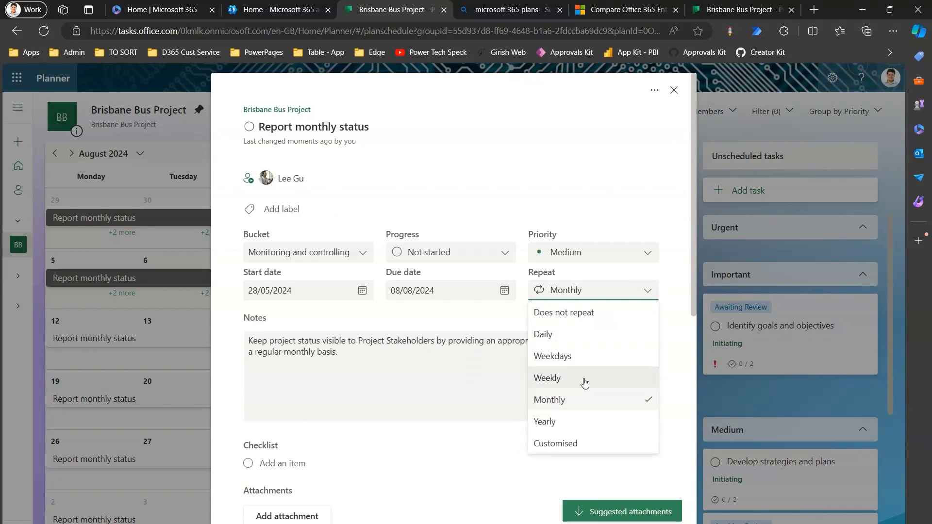
{"action": "left_click", "coordinate": [559, 339]}
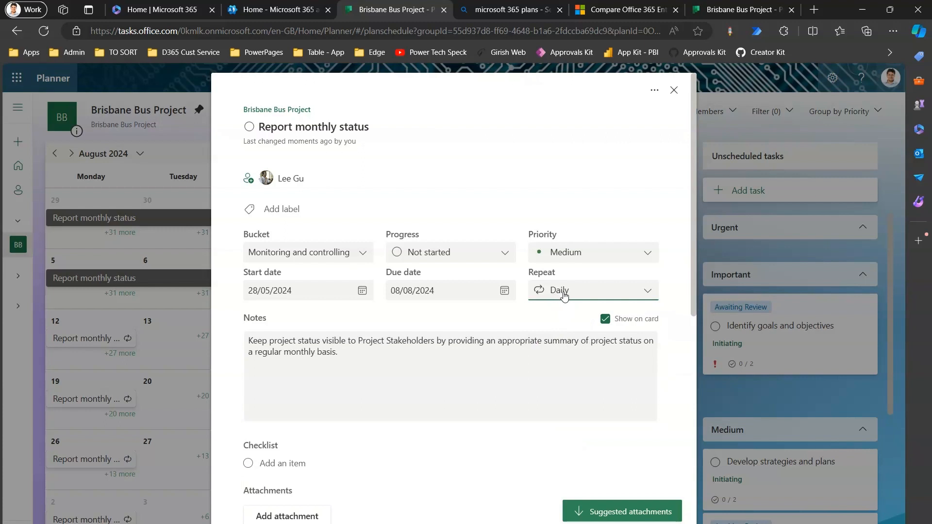
{"action": "left_click", "coordinate": [674, 91]}
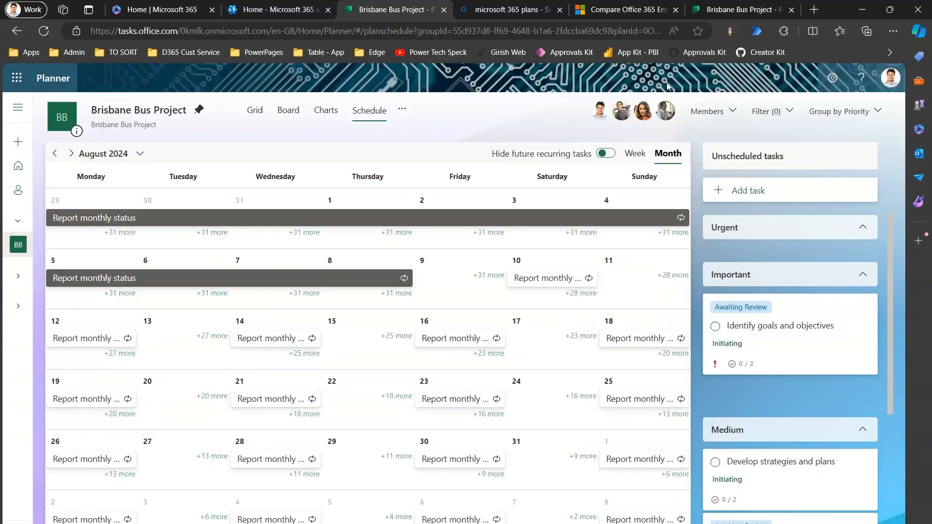
- Compare the Week and Month layouts of the calendar, and check the details of the "Report monthly status" task
{"action": "left_click", "coordinate": [636, 154]}
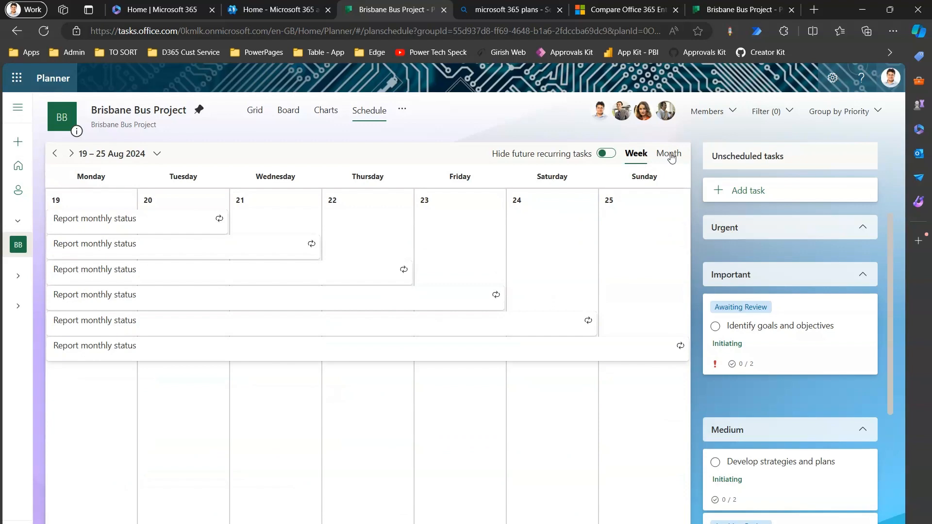
{"action": "left_click", "coordinate": [671, 156]}
{"action": "left_click", "coordinate": [639, 156]}
{"action": "left_click", "coordinate": [666, 154]}
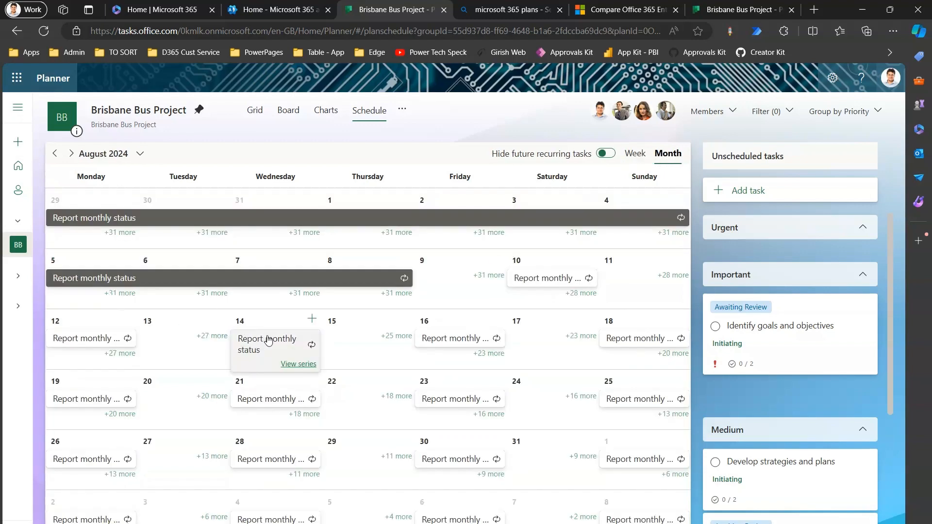
{"action": "left_click", "coordinate": [108, 279]}
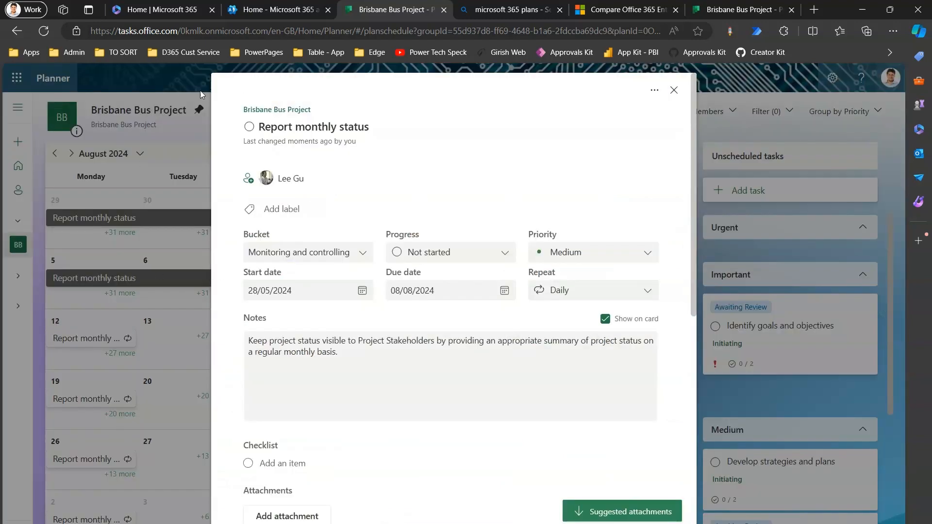
{"action": "left_click", "coordinate": [674, 92]}
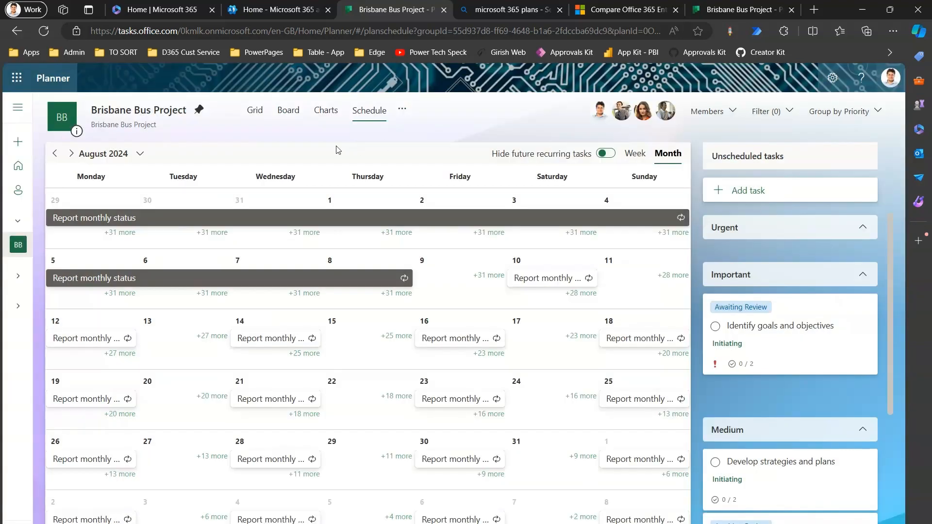
- Open the plan's members page in Outlook and examine the Brisbane Bus Project group's description, members and apps
{"action": "left_click", "coordinate": [403, 112]}
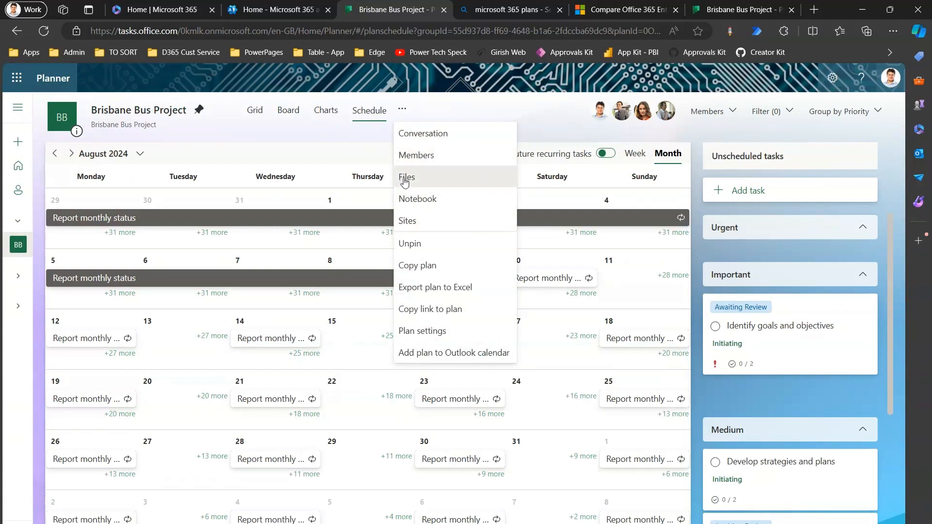
{"action": "left_click", "coordinate": [416, 155]}
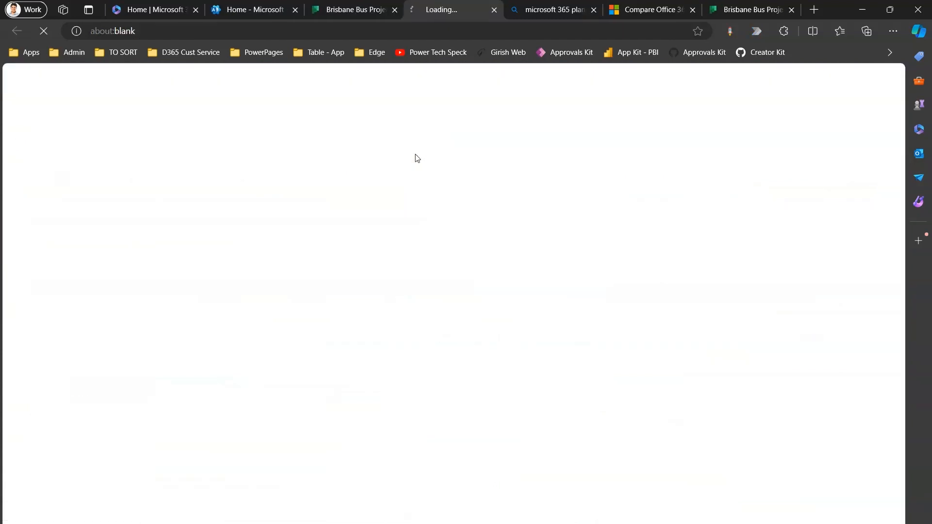
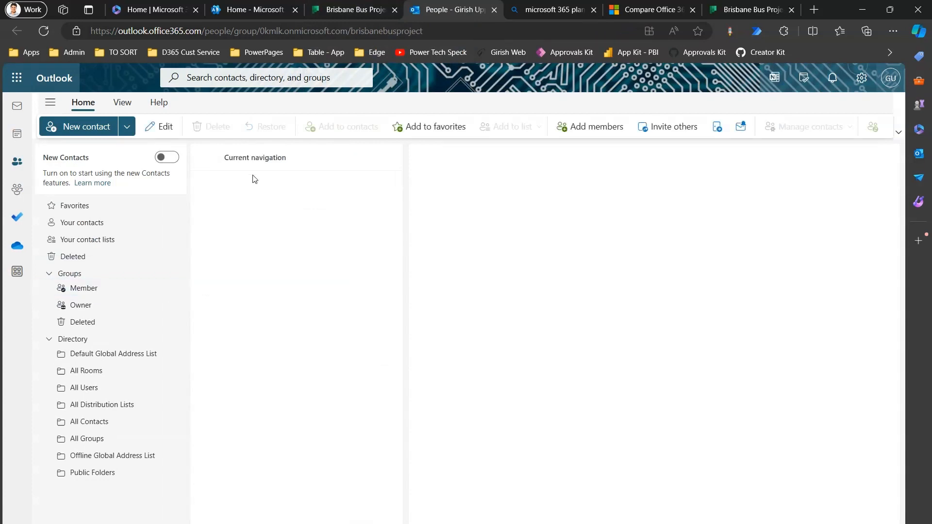
{"action": "left_click", "coordinate": [94, 291]}
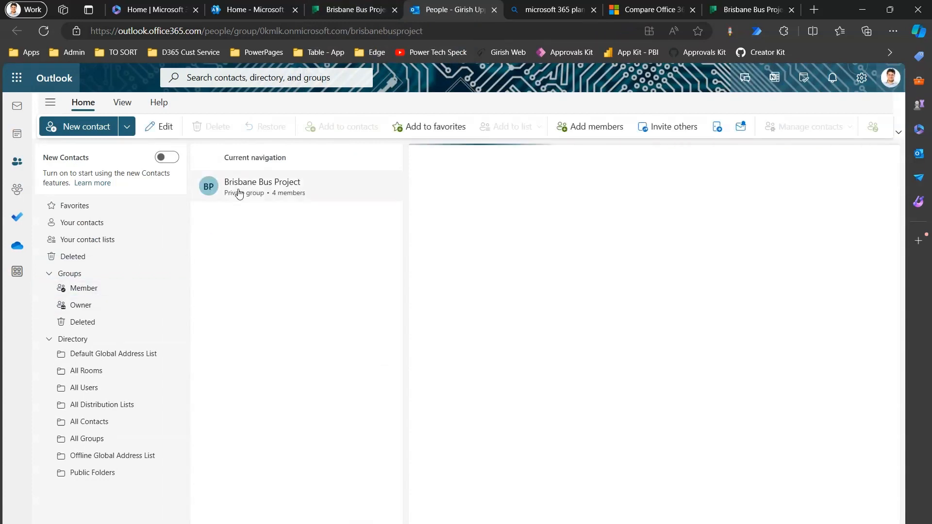
{"action": "left_click", "coordinate": [256, 188]}
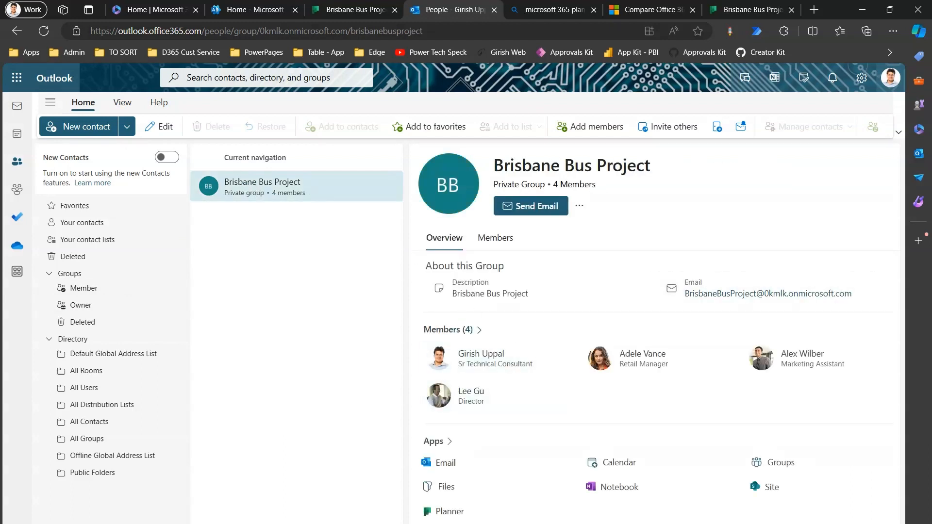
{"action": "mouse_move", "coordinate": [467, 312]}
{"action": "left_mouse_down"}
{"action": "mouse_move", "coordinate": [389, 370]}
{"action": "mouse_move", "coordinate": [398, 320]}
{"action": "left_mouse_up"}
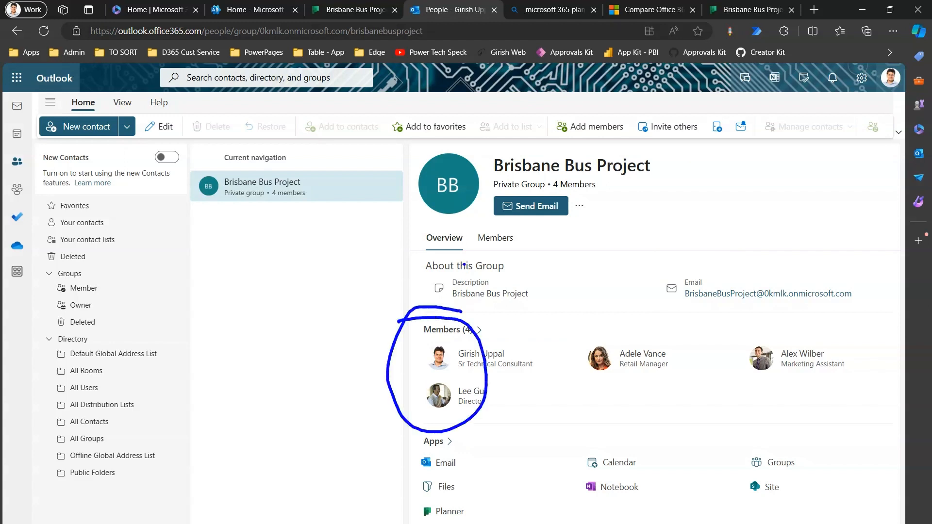
{"action": "mouse_move", "coordinate": [458, 253]}
{"action": "left_mouse_down"}
{"action": "mouse_move", "coordinate": [512, 303]}
{"action": "mouse_move", "coordinate": [413, 264]}
{"action": "left_mouse_up"}
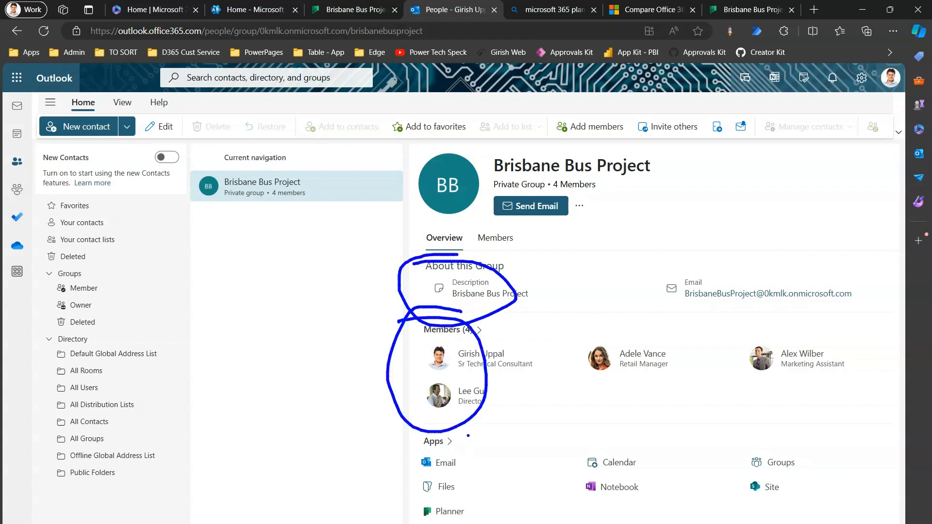
{"action": "mouse_move", "coordinate": [506, 425]}
{"action": "left_mouse_down"}
{"action": "mouse_move", "coordinate": [375, 523]}
{"action": "mouse_move", "coordinate": [709, 394]}
{"action": "mouse_move", "coordinate": [393, 459]}
{"action": "left_mouse_up"}
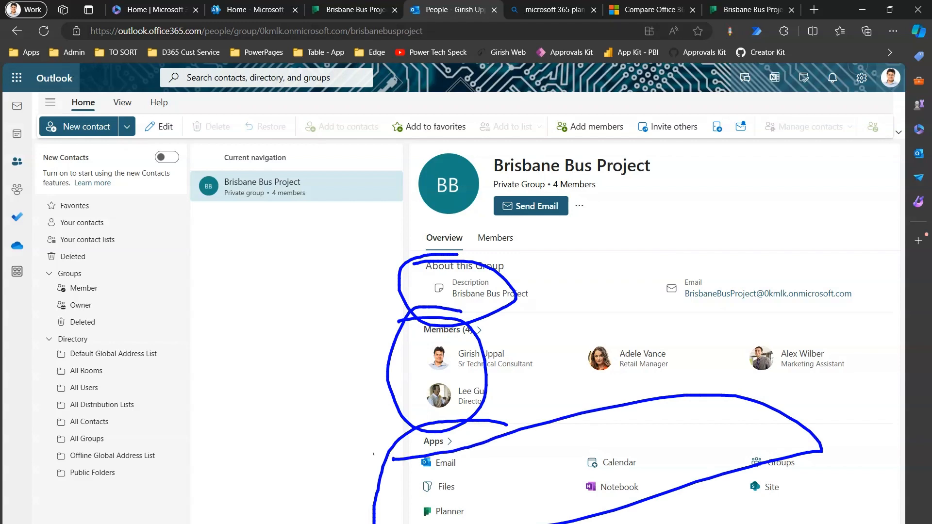
{"action": "key", "text": "Escape"}
- Switch back to Planner, open the plan's files in SharePoint and look at DLPage2.png in the document library
{"action": "left_click", "coordinate": [347, 9]}
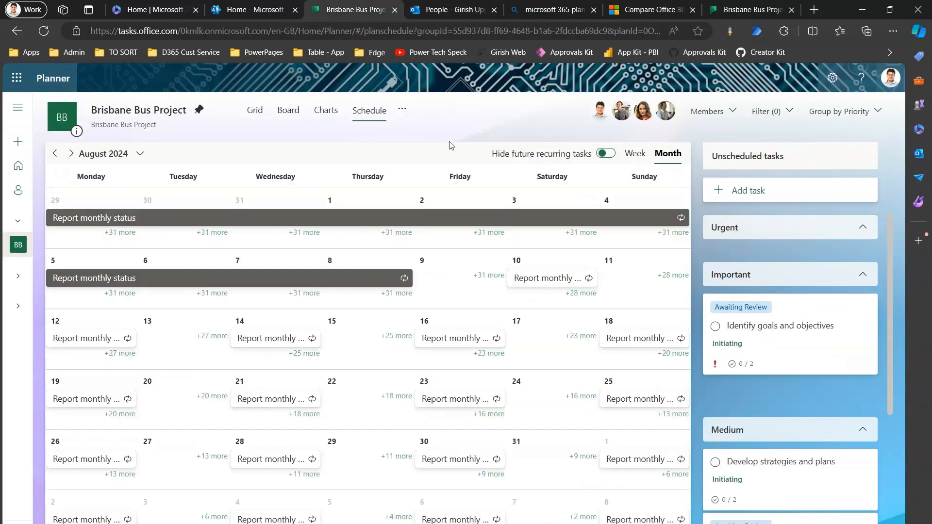
{"action": "left_click", "coordinate": [403, 109]}
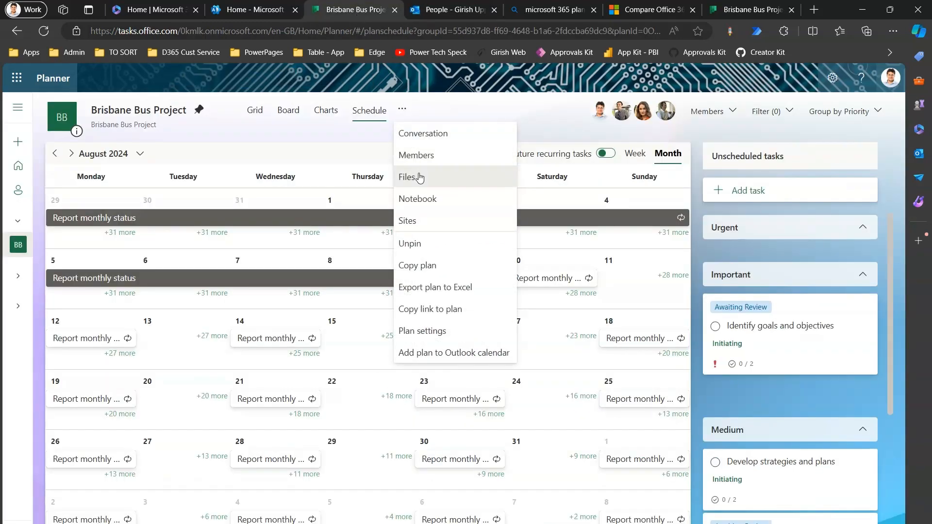
{"action": "left_click", "coordinate": [420, 179]}
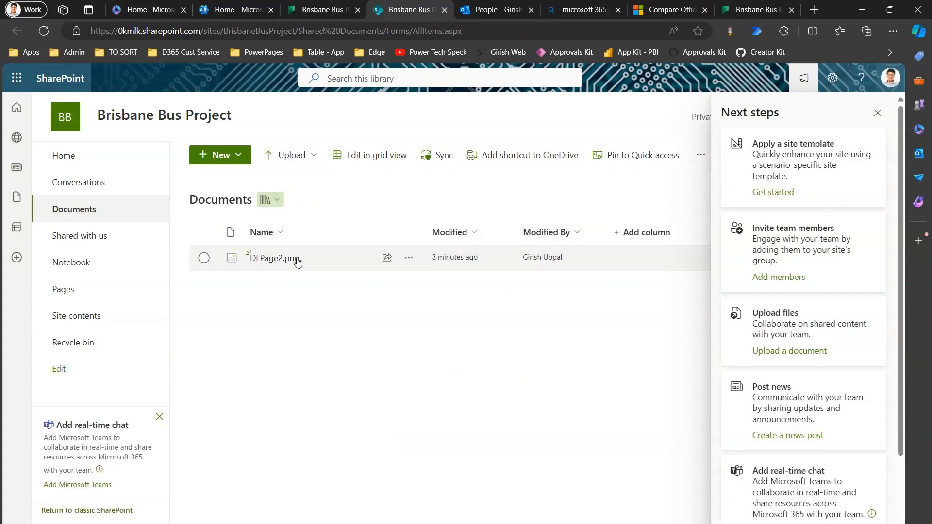
{"action": "mouse_move", "coordinate": [297, 262]}
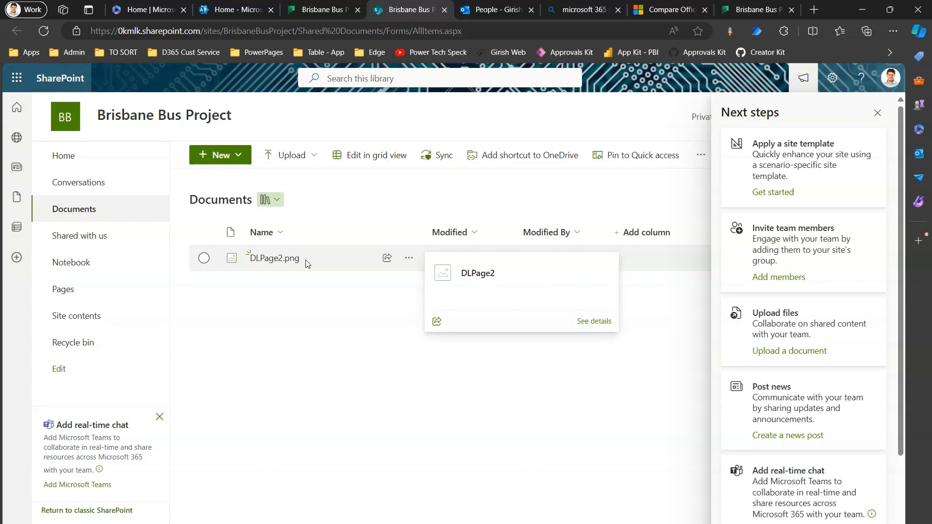
- Return to the plan in Planner, switch to the Grid view and open the details of the "Assign responsibilities" task
{"action": "left_click", "coordinate": [312, 8]}
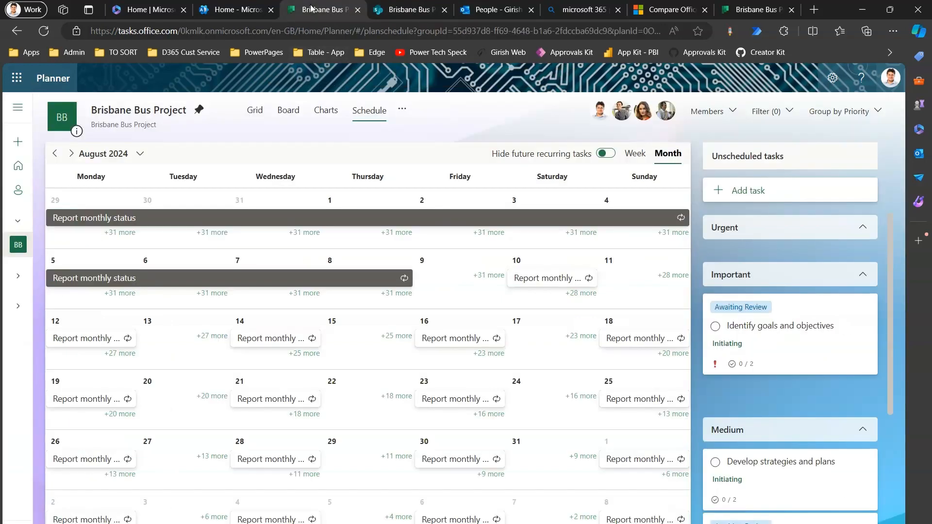
{"action": "left_click", "coordinate": [255, 113]}
{"action": "left_click", "coordinate": [113, 252]}
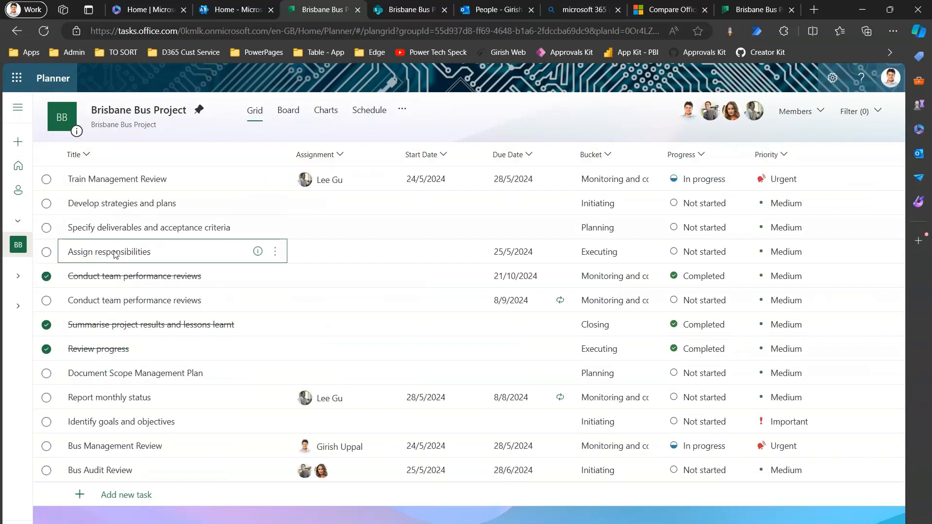
{"action": "left_click", "coordinate": [113, 253]}
{"action": "left_click", "coordinate": [170, 274]}
{"action": "left_click", "coordinate": [170, 254]}
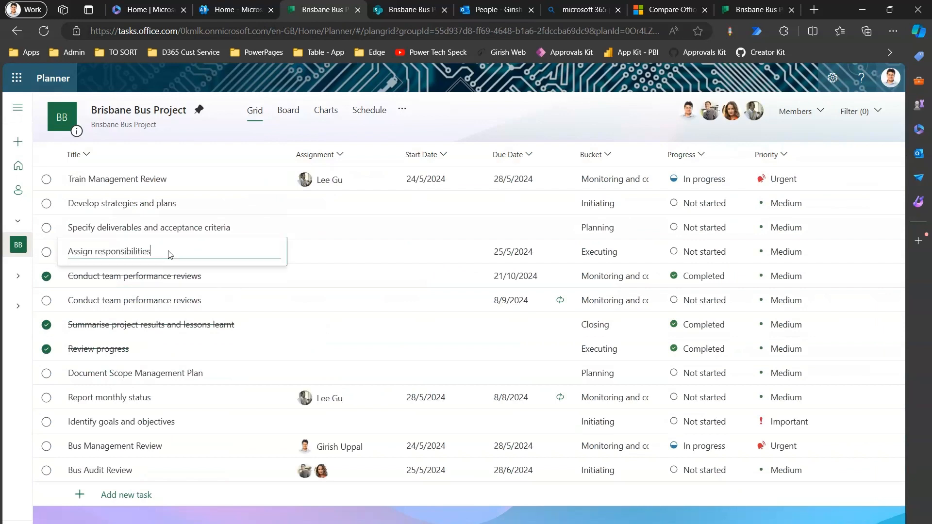
{"action": "left_click", "coordinate": [275, 251]}
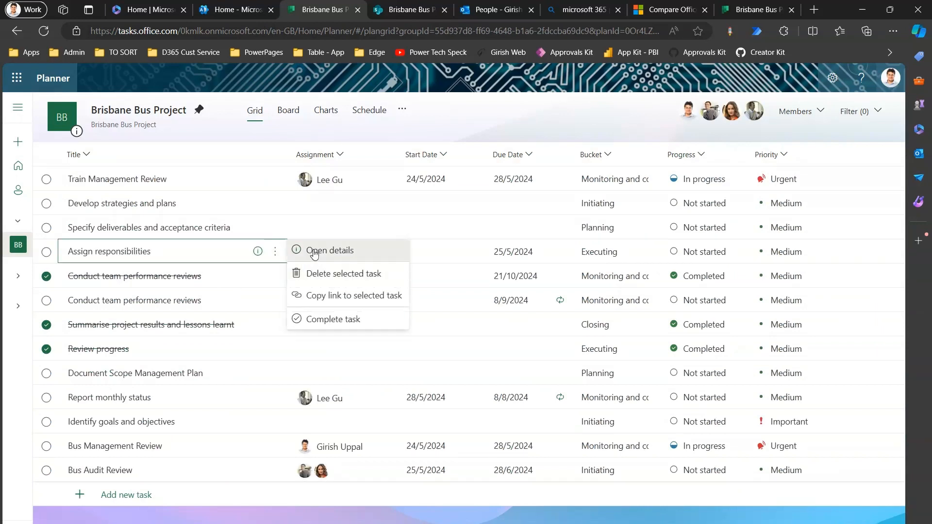
{"action": "left_click", "coordinate": [316, 251]}
- Attach MayTheme.xml from the computer's Desktop folder to the "Assign responsibilities" task
{"action": "left_click", "coordinate": [297, 517]}
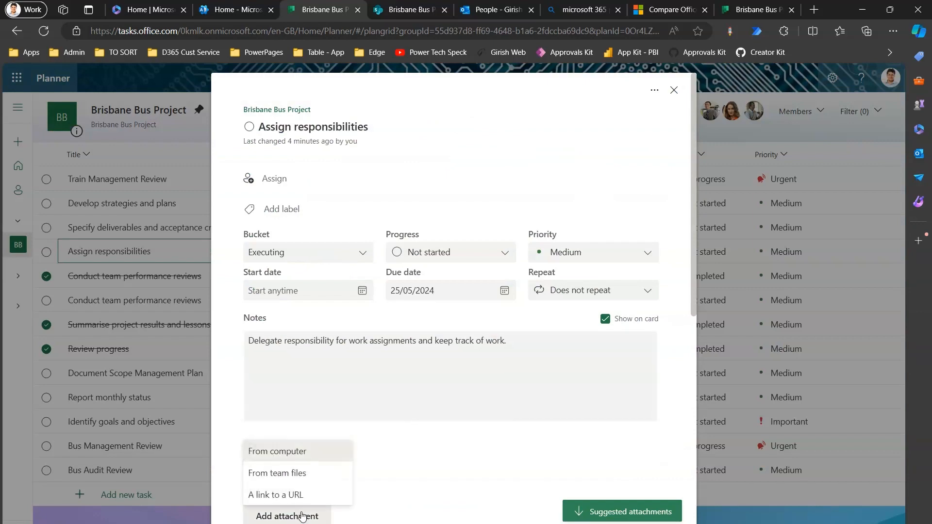
{"action": "left_click", "coordinate": [282, 450]}
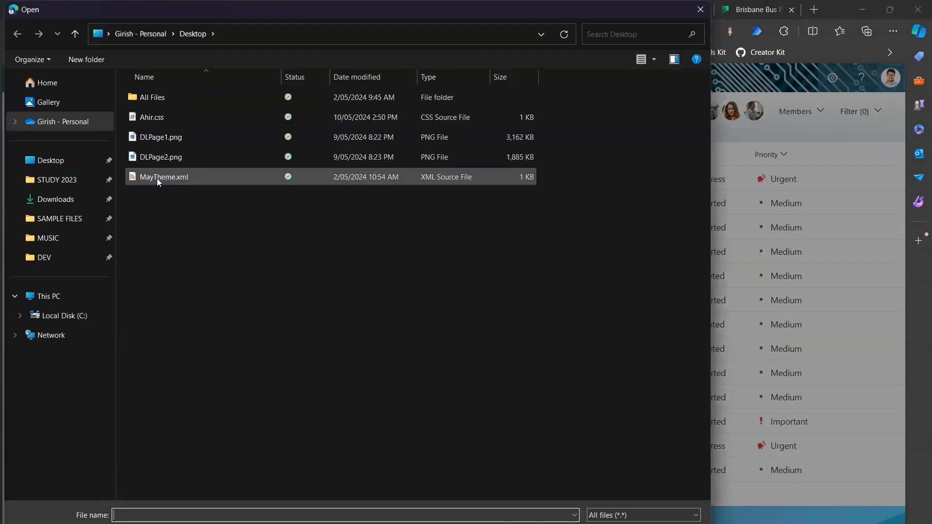
{"action": "left_click", "coordinate": [158, 138]}
{"action": "left_click", "coordinate": [174, 178]}
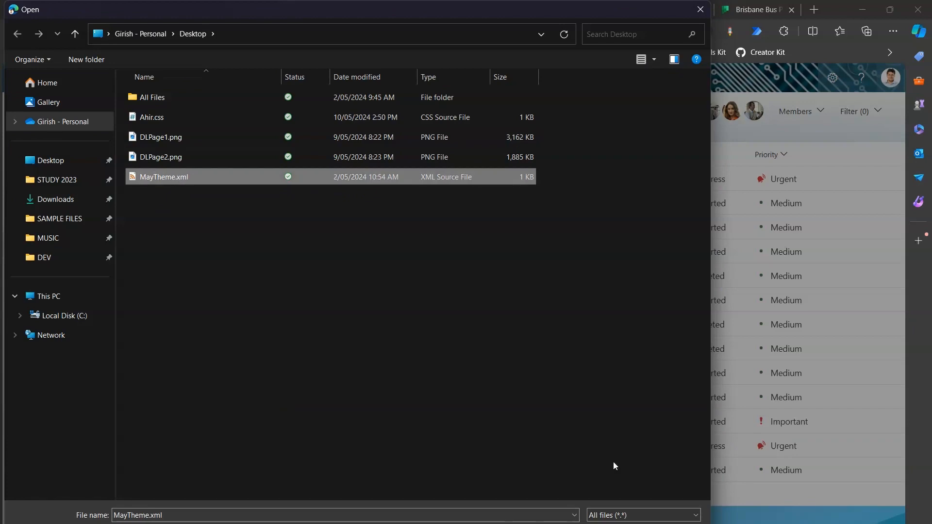
{"action": "key", "text": "Return"}
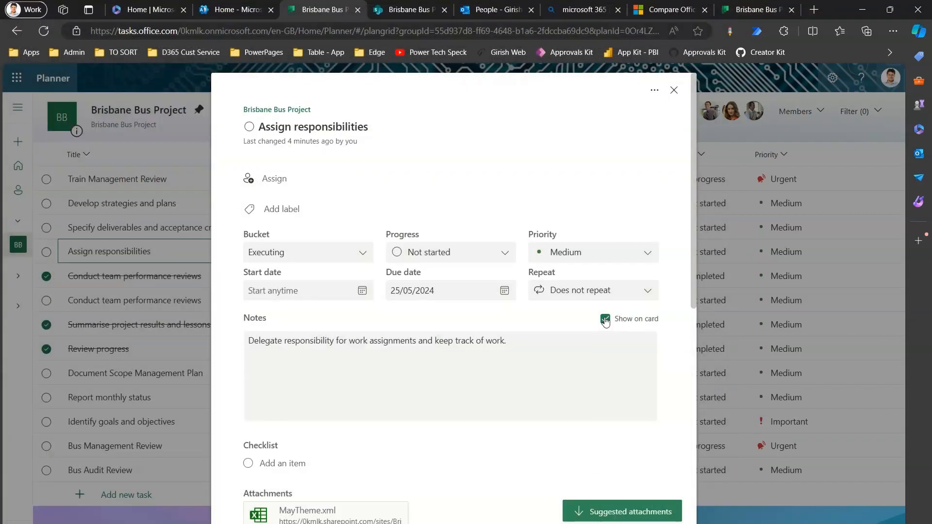
- Switch to SharePoint, refresh the plan's document library to check for MayTheme.xml, and return to Planner and close the task details
{"action": "left_click", "coordinate": [394, 10]}
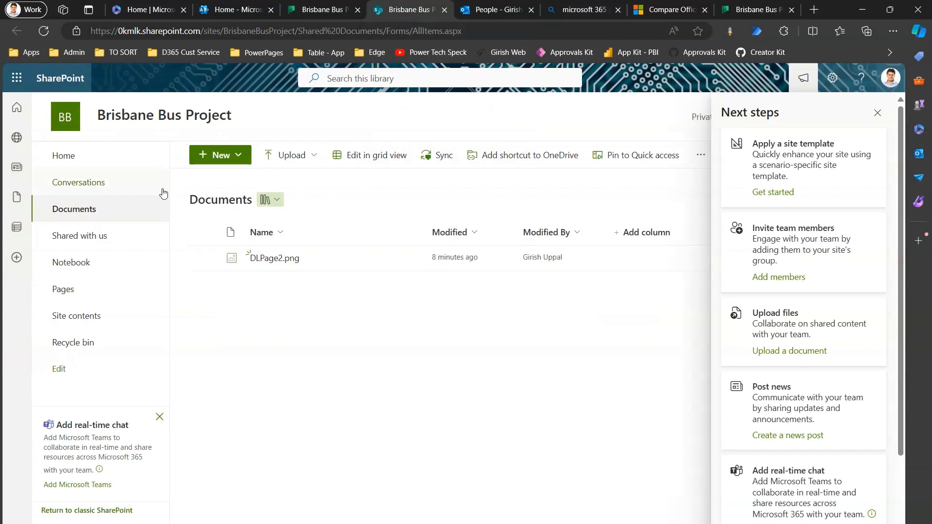
{"action": "left_click", "coordinate": [43, 31]}
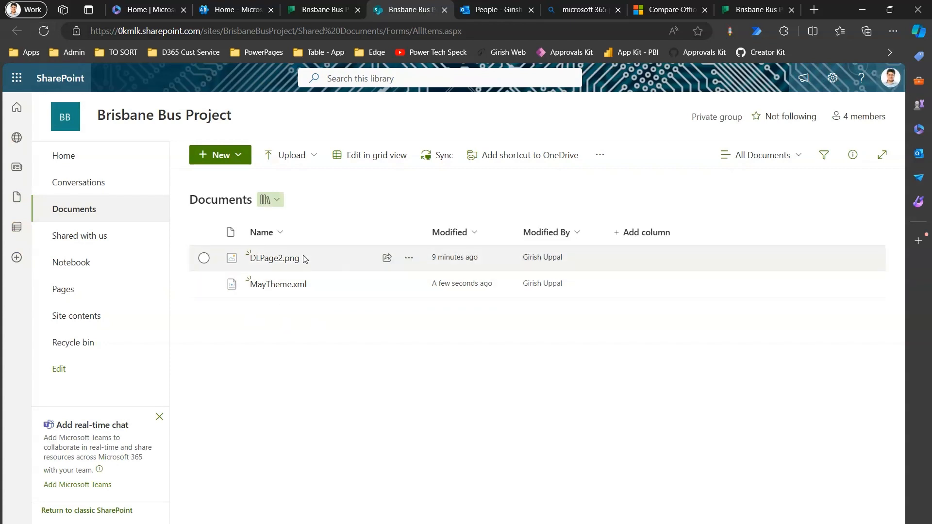
{"action": "left_click", "coordinate": [225, 10]}
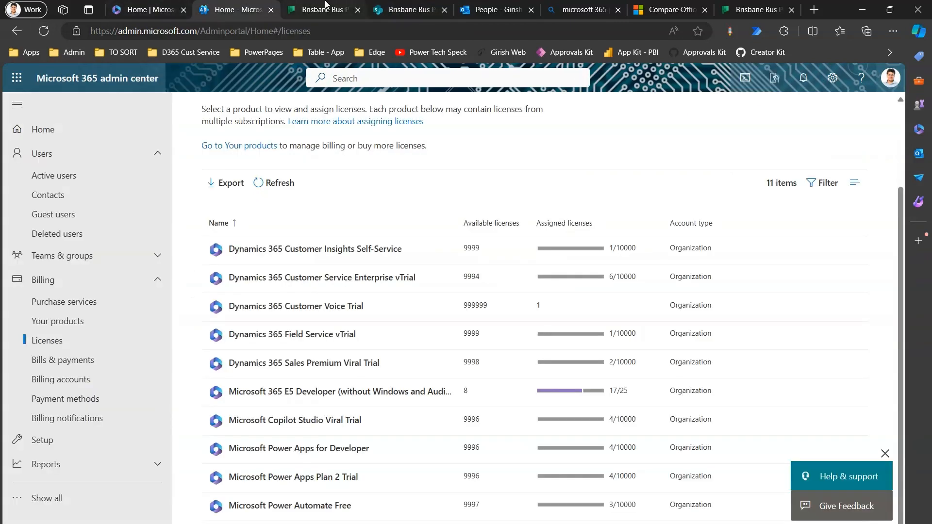
{"action": "left_click", "coordinate": [326, 7]}
{"action": "left_click", "coordinate": [410, 10]}
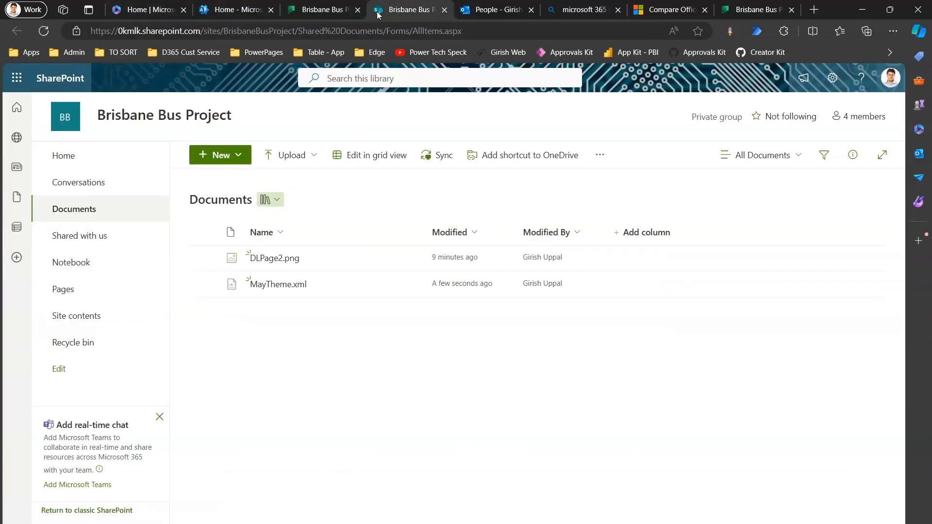
{"action": "left_click", "coordinate": [323, 10]}
{"action": "left_click", "coordinate": [674, 91]}
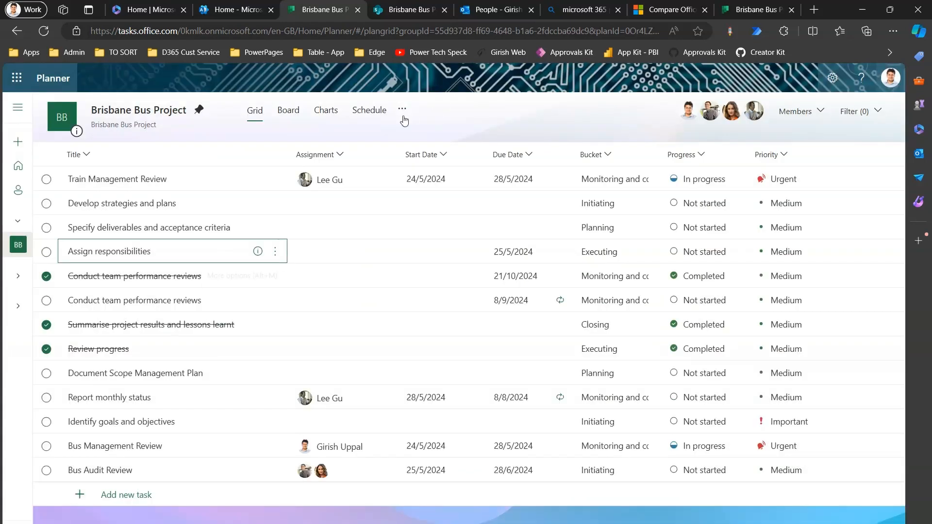
- Start a copy of the Brisbane Bus Project plan and name it "Adelaide Bus Project"
{"action": "left_click", "coordinate": [402, 110]}
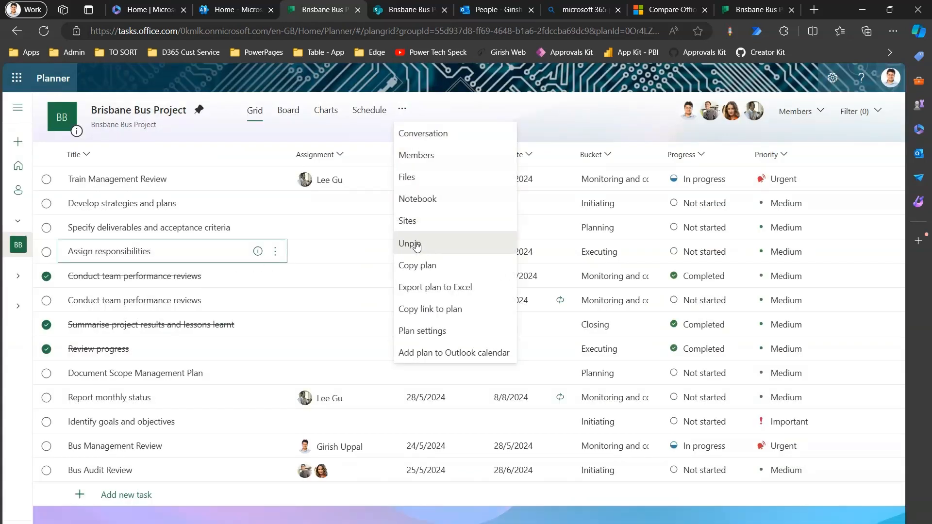
{"action": "left_click", "coordinate": [443, 269]}
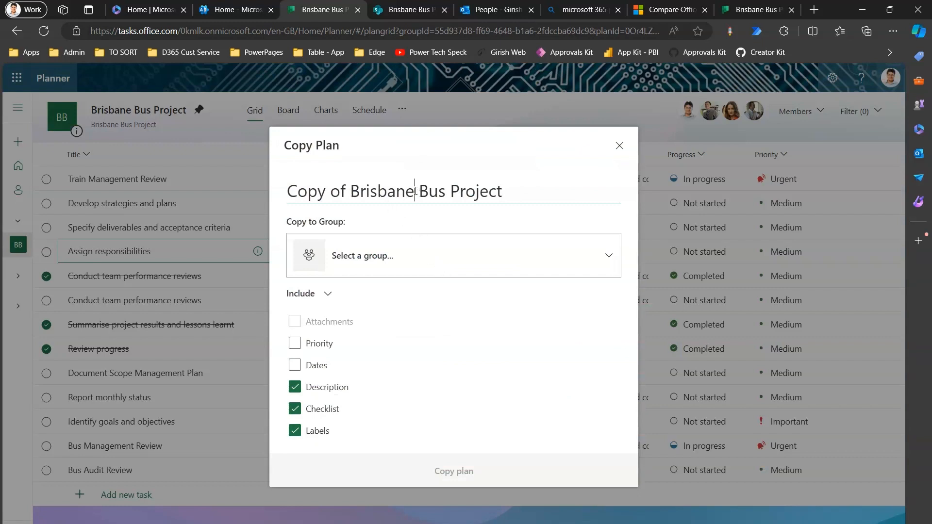
{"action": "left_click_drag", "start_coordinate": [414, 191], "coordinate": [290, 198]}
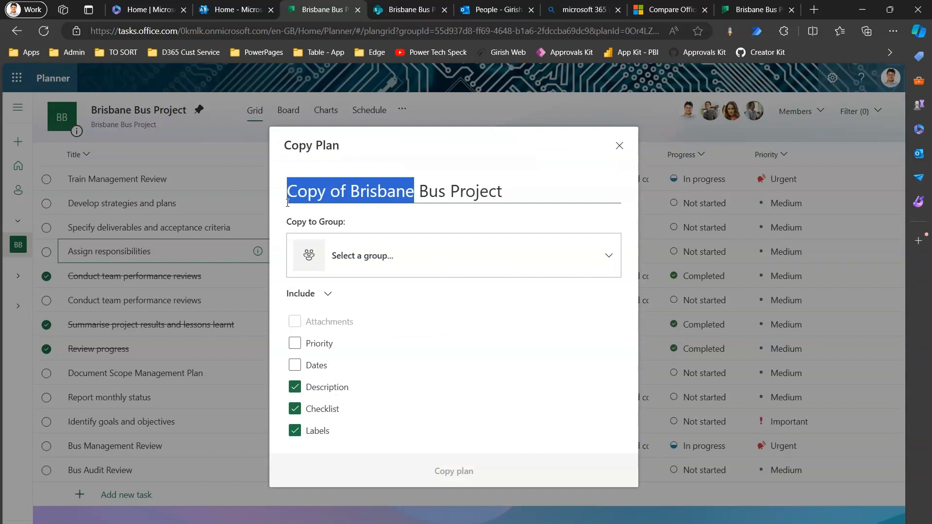
{"action": "type", "text": "Adle"}
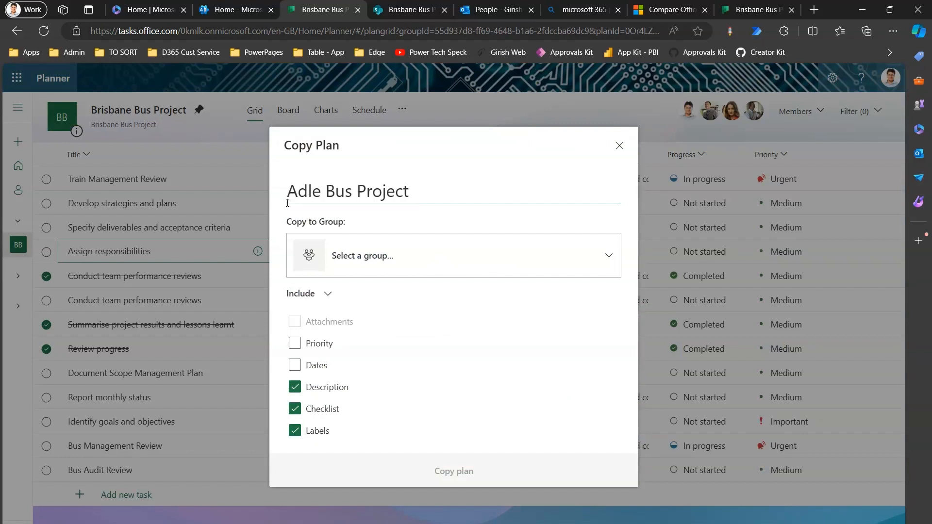
{"action": "key", "text": "BackSpace"}
{"action": "key", "text": "BackSpace"}
{"action": "type", "text": "elai"}
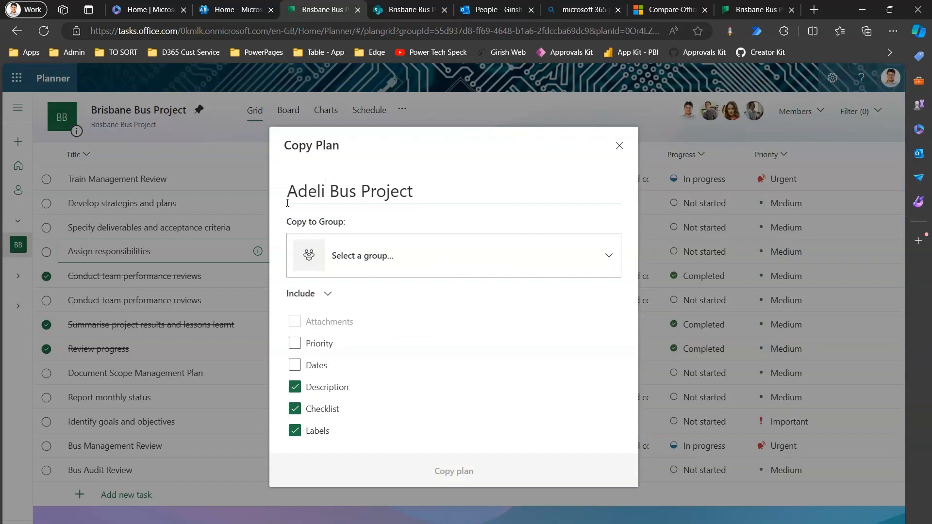
{"action": "type", "text": "de"}
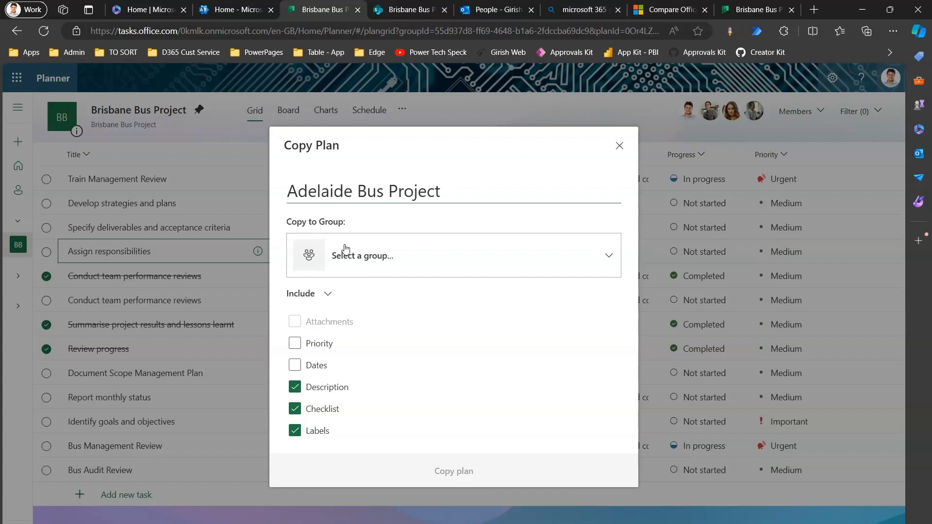
- Set the plan copy to go to a new private group with the description "adelaide"
{"action": "left_click", "coordinate": [609, 255]}
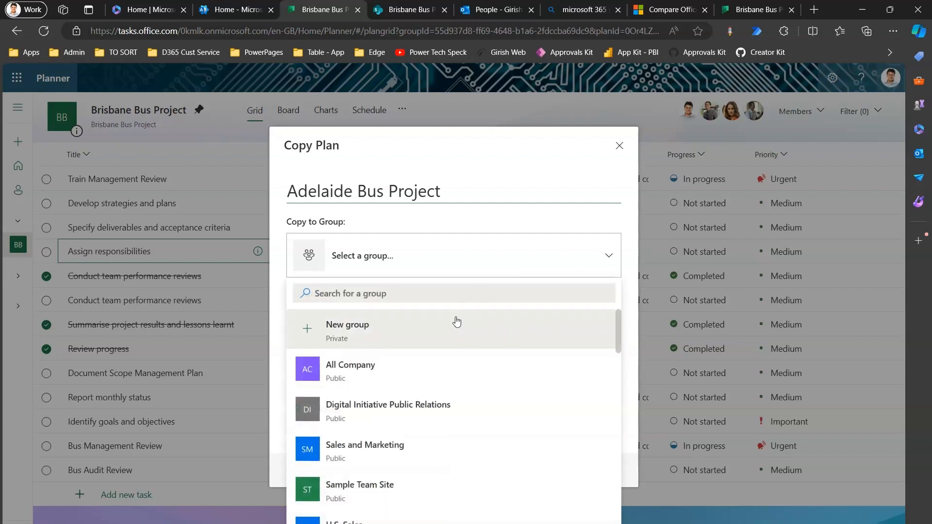
{"action": "left_click", "coordinate": [357, 335]}
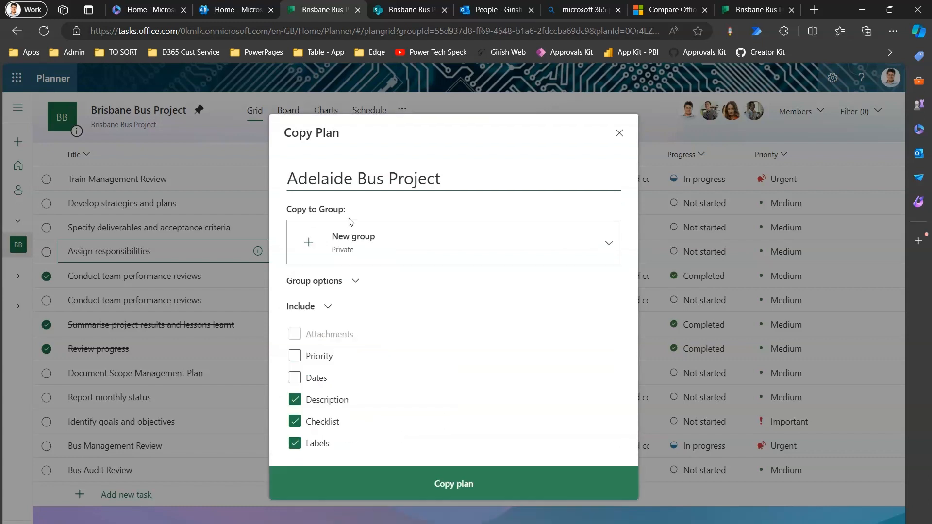
{"action": "left_click", "coordinate": [355, 283]}
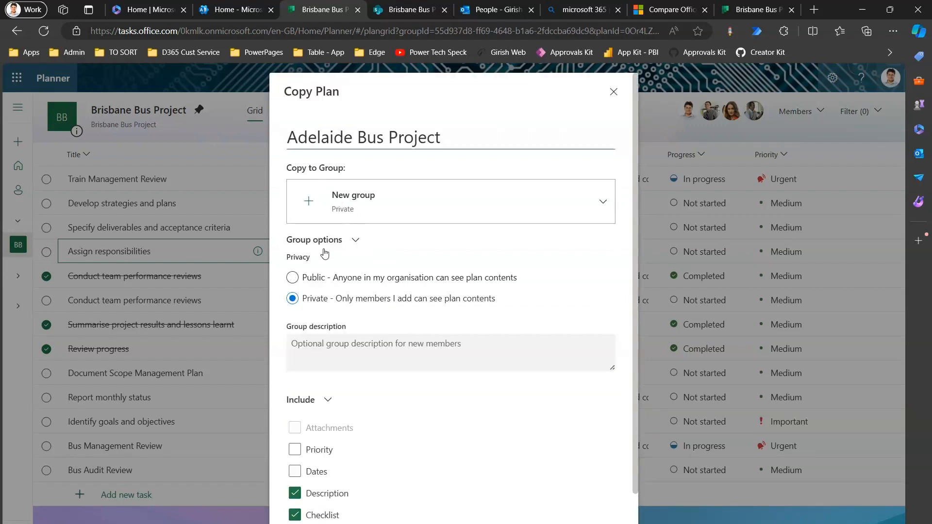
{"action": "left_click", "coordinate": [344, 347]}
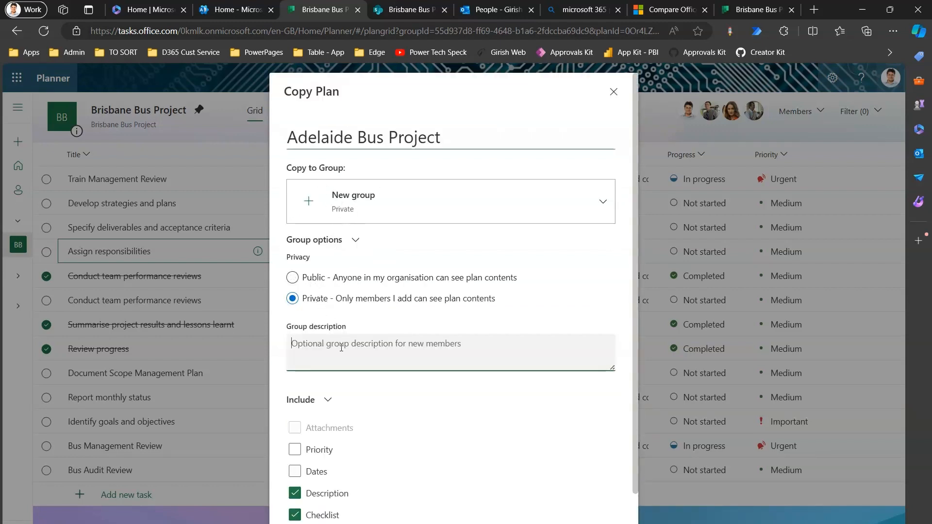
{"action": "type", "text": "adelaide"}
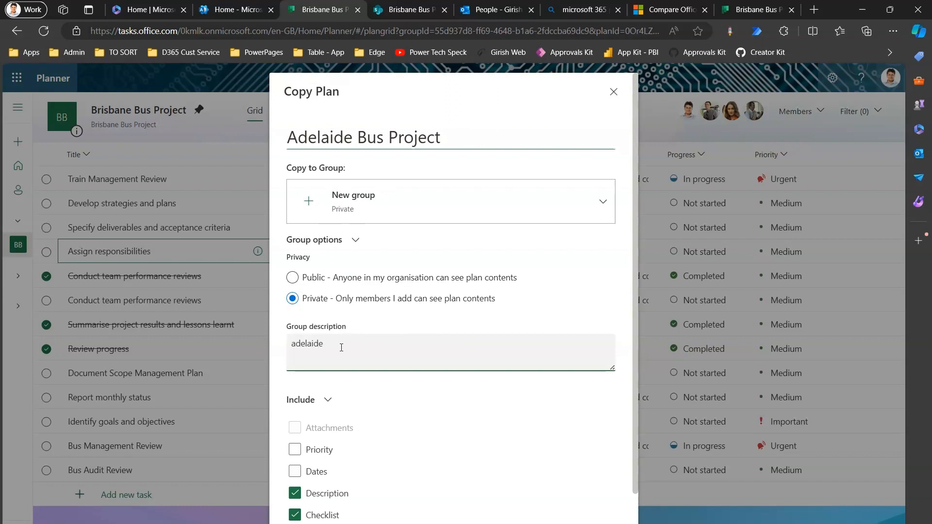
- Include Priority and Dates along with the preselected items and create the plan copy
{"action": "scroll", "coordinate": [636, 262], "scroll_direction": "down", "scroll_amount": 1}
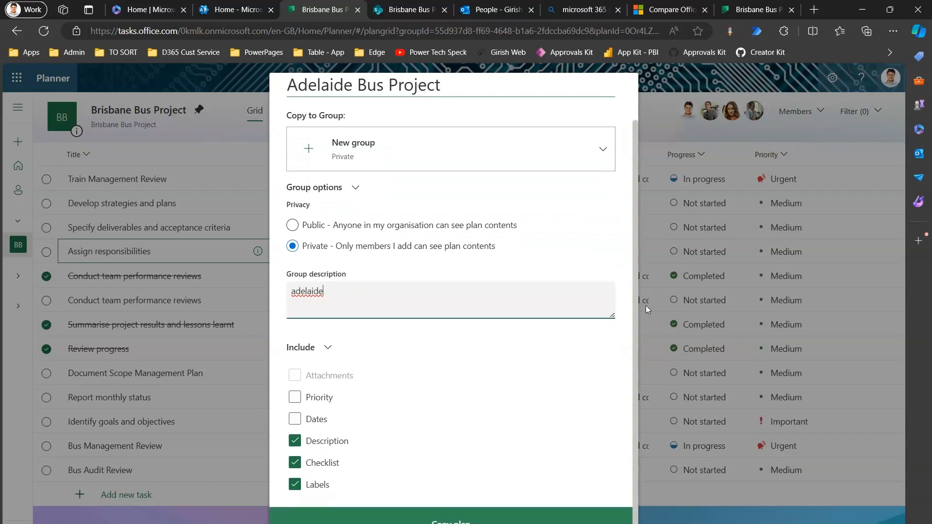
{"action": "left_click", "coordinate": [295, 398]}
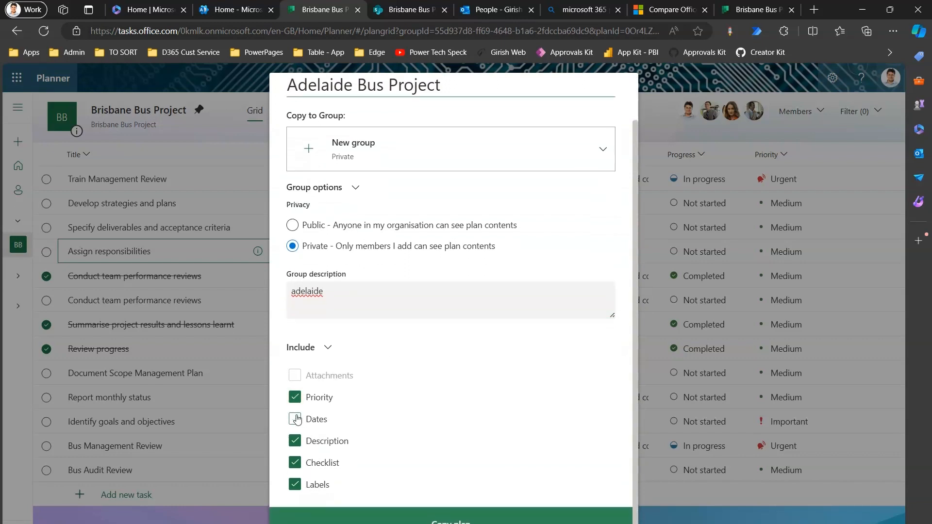
{"action": "left_click", "coordinate": [295, 419]}
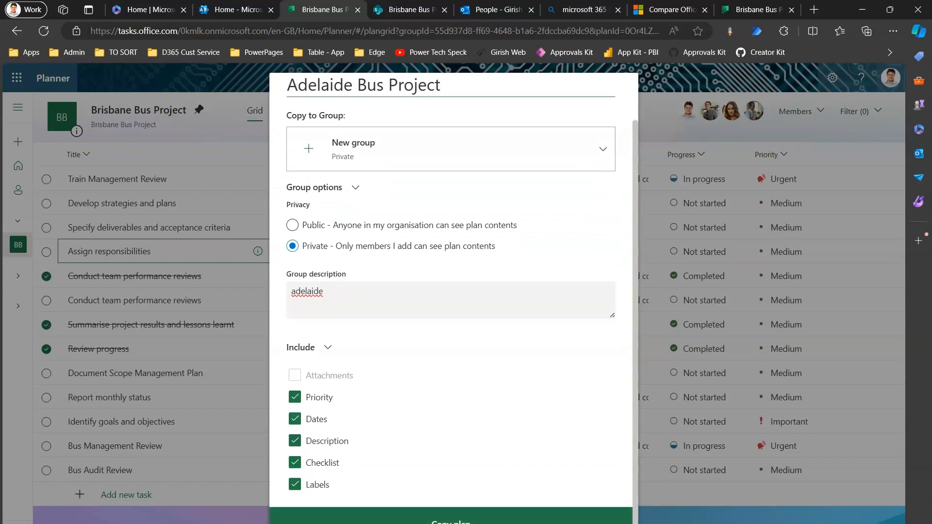
{"action": "left_click", "coordinate": [456, 521]}
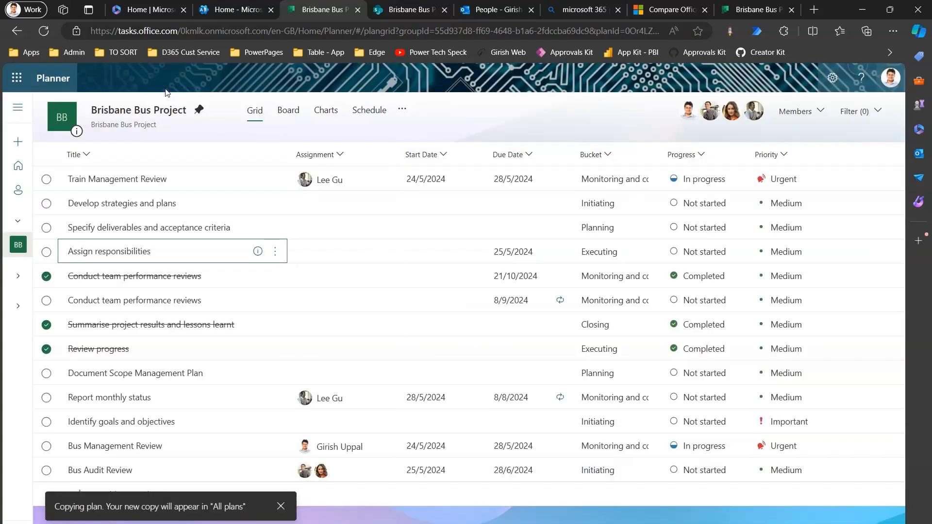
- Look through the list of all plans, go to the Hub and open the Adelaide Bus Project plan from the recent plans
{"action": "left_click", "coordinate": [20, 107]}
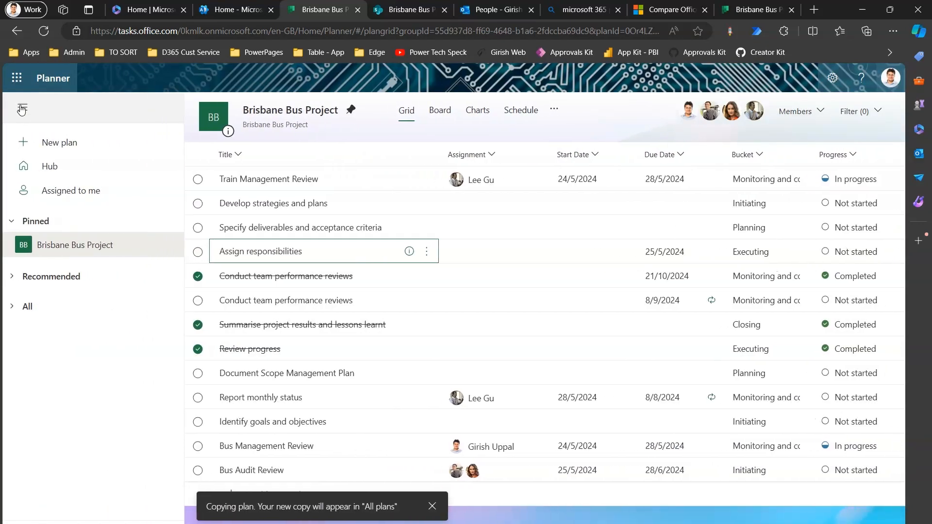
{"action": "left_click", "coordinate": [13, 308]}
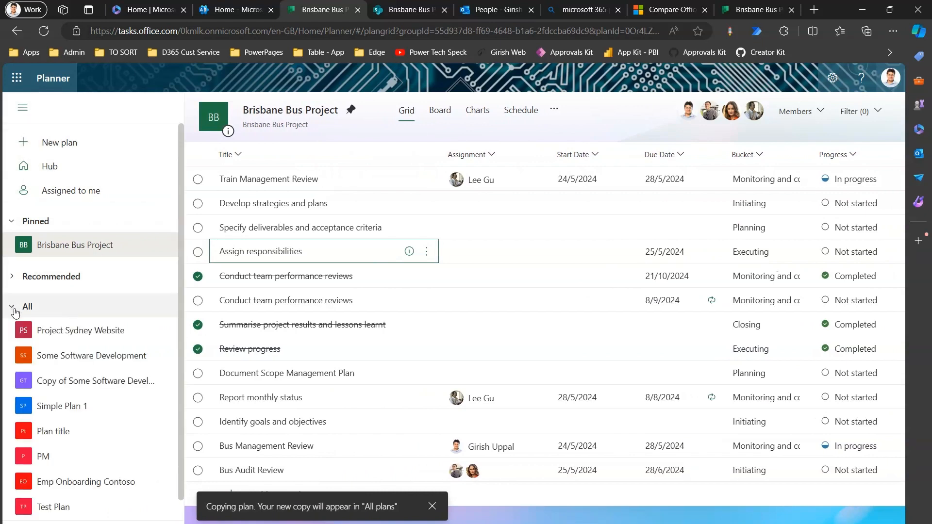
{"action": "scroll", "coordinate": [182, 325], "scroll_direction": "down", "scroll_amount": 1}
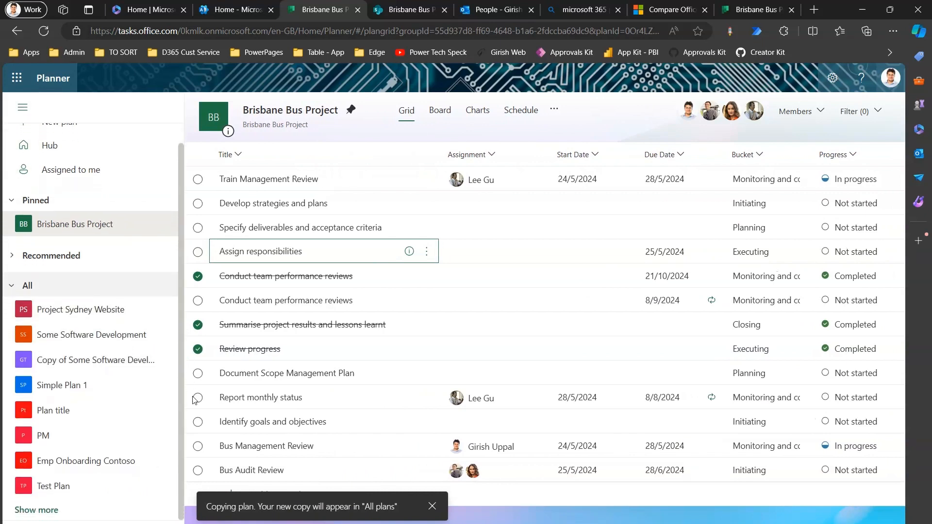
{"action": "scroll", "coordinate": [41, 515], "scroll_direction": "up", "scroll_amount": 1}
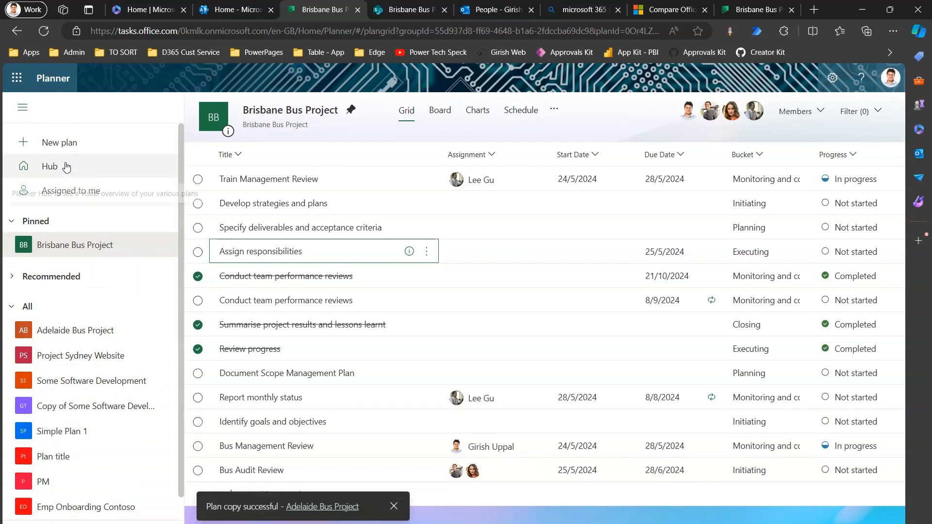
{"action": "left_click", "coordinate": [86, 166]}
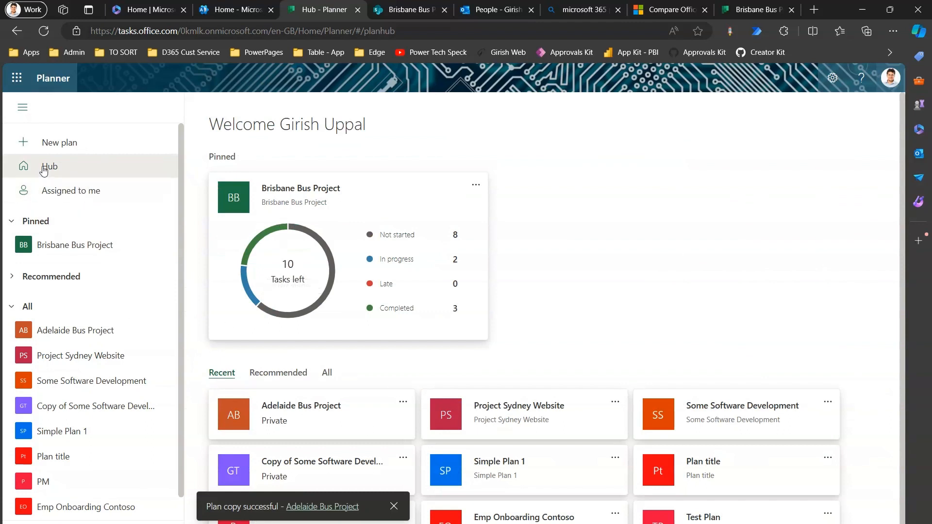
{"action": "left_click", "coordinate": [300, 409]}
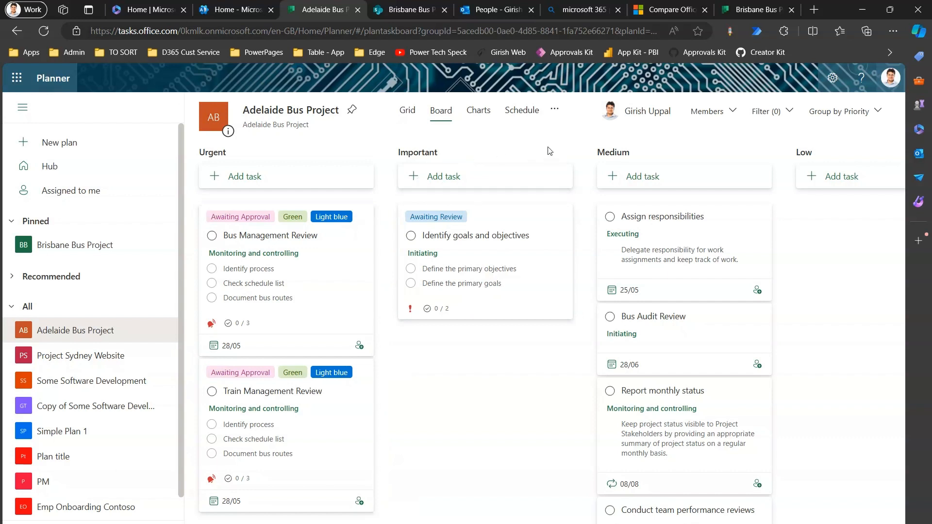
- Export the Adelaide Bus Project plan to Excel and open the downloaded workbook
{"action": "left_click", "coordinate": [559, 111]}
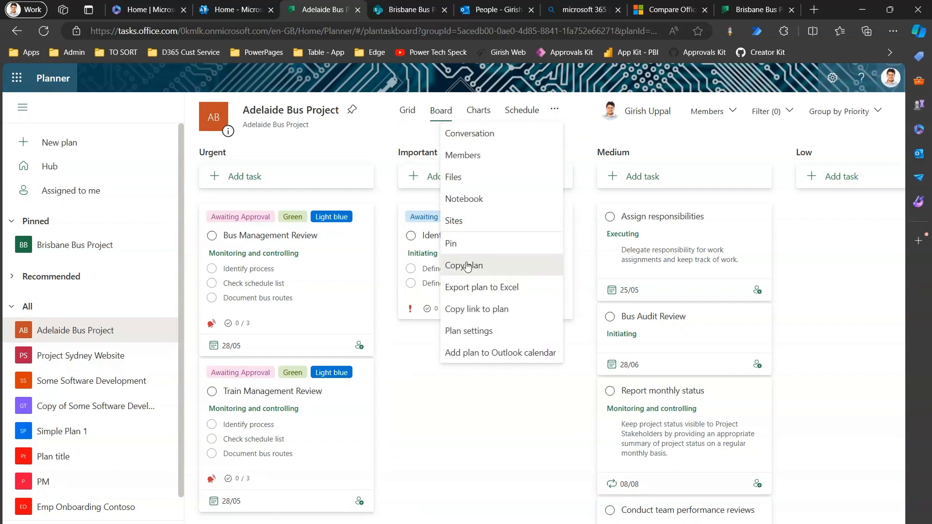
{"action": "left_click", "coordinate": [481, 288]}
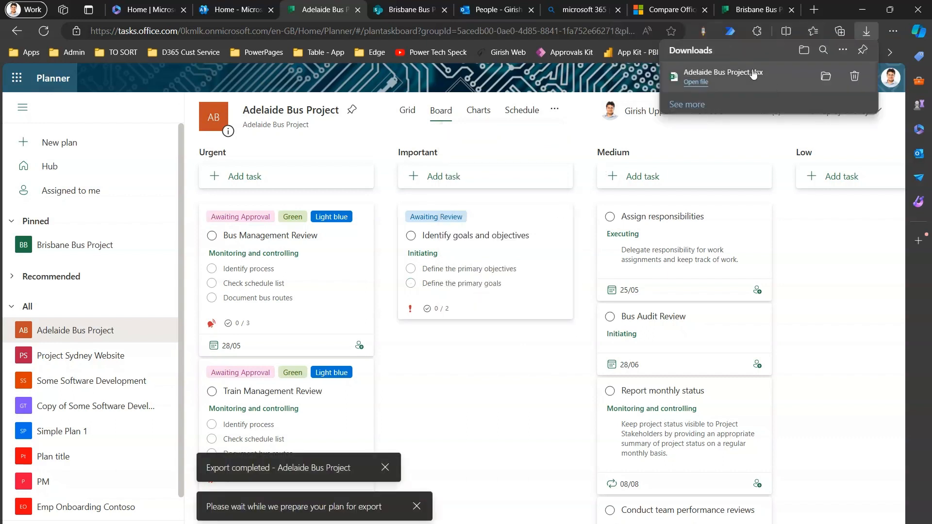
{"action": "left_click", "coordinate": [694, 83]}
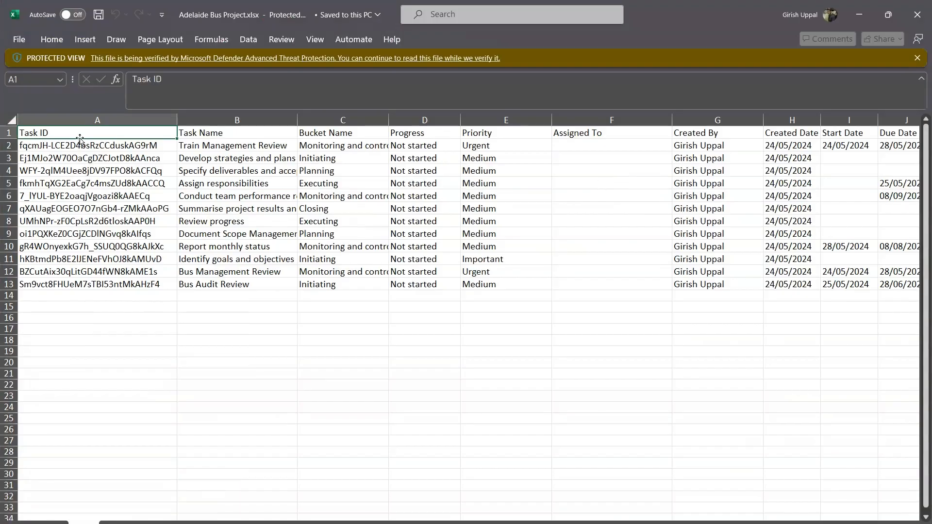
- Examine the exported task columns in Excel, from Task ID, Task Name, Bucket Name, Progress and Priority across to Checklist Items, Labels and Description
{"action": "left_click_drag", "start_coordinate": [80, 138], "coordinate": [99, 270]}
{"action": "left_click_drag", "start_coordinate": [228, 134], "coordinate": [265, 247]}
{"action": "left_click_drag", "start_coordinate": [340, 134], "coordinate": [359, 221]}
{"action": "left_click_drag", "start_coordinate": [412, 146], "coordinate": [427, 222]}
{"action": "left_click_drag", "start_coordinate": [481, 149], "coordinate": [485, 222]}
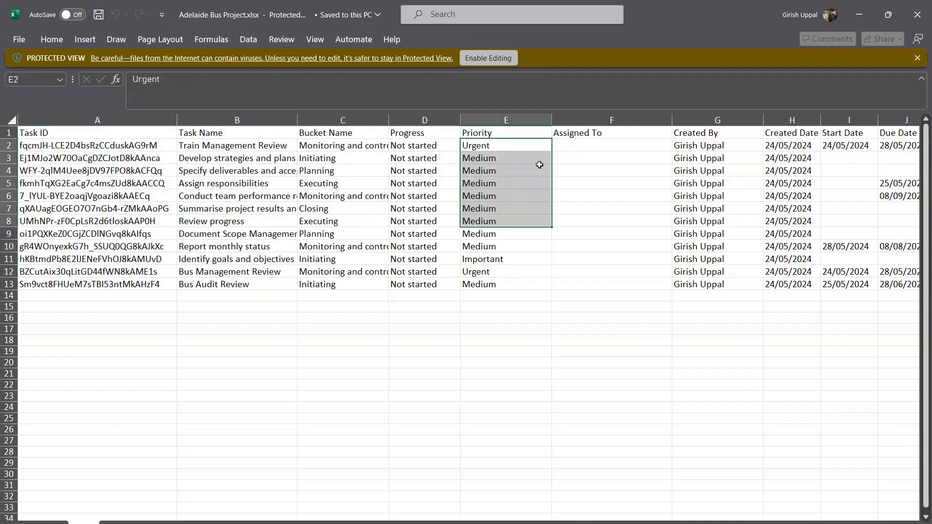
{"action": "left_click_drag", "start_coordinate": [563, 144], "coordinate": [589, 192]}
{"action": "left_click_drag", "start_coordinate": [688, 523], "coordinate": [757, 523]}
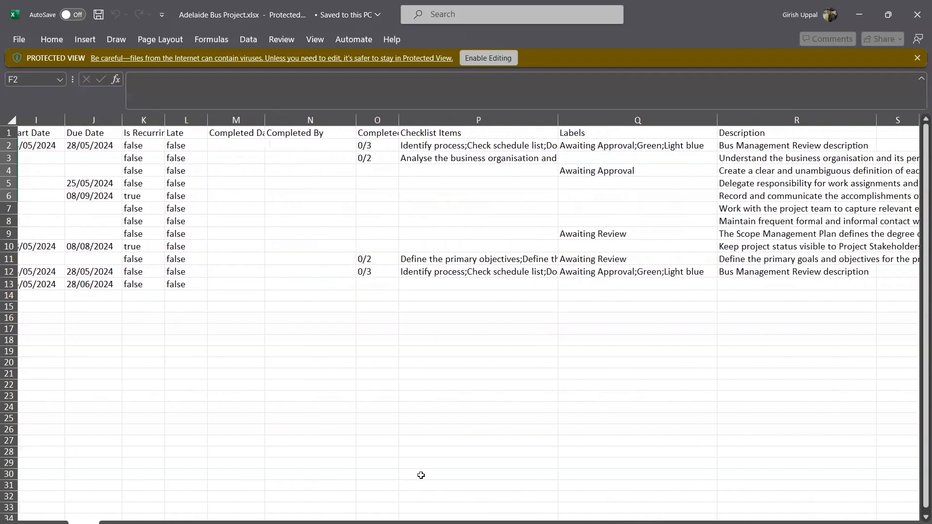
- Check the plan name, plan ID and date of export on the workbook's plan information sheet, and return to Planner
{"action": "left_click", "coordinate": [128, 523]}
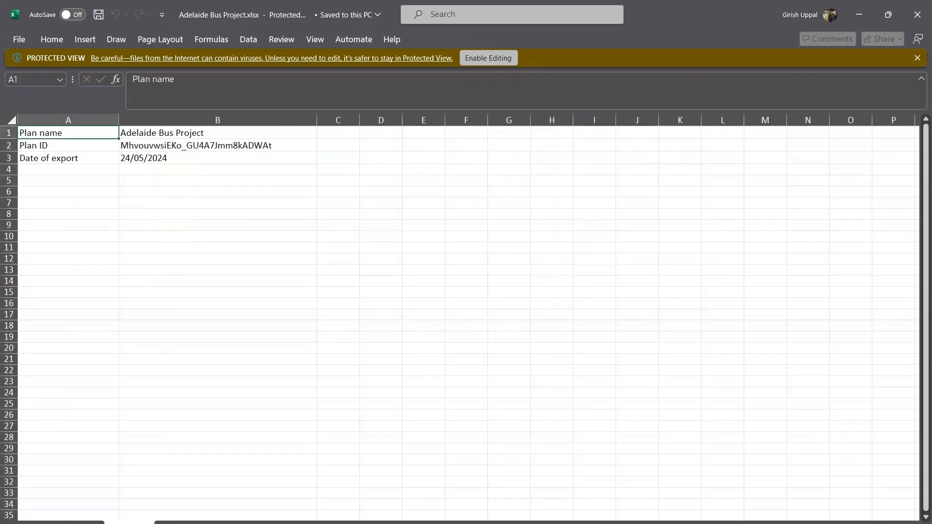
{"action": "left_click", "coordinate": [134, 249]}
{"action": "mouse_move", "coordinate": [69, 135]}
{"action": "left_mouse_down"}
{"action": "mouse_move", "coordinate": [124, 141]}
{"action": "mouse_move", "coordinate": [153, 160]}
{"action": "left_mouse_up"}
{"action": "left_click", "coordinate": [166, 182]}
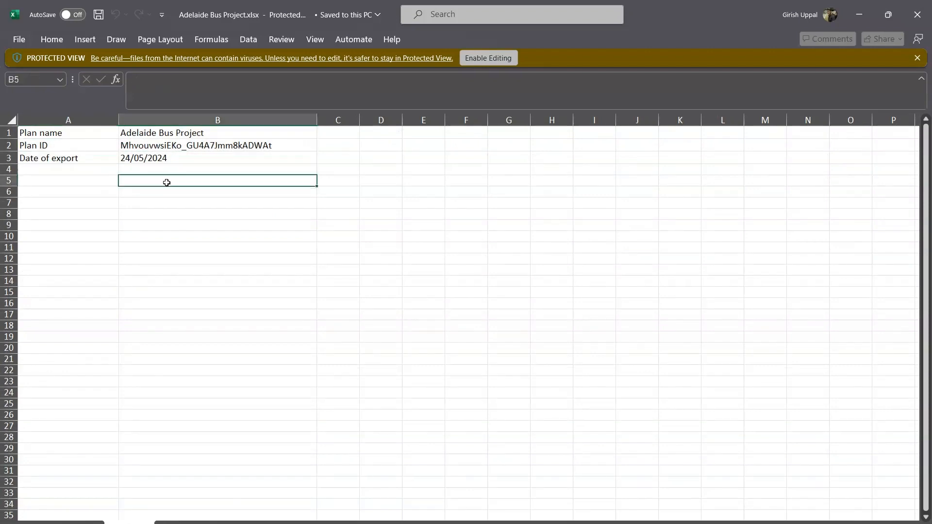
{"action": "left_click", "coordinate": [206, 146]}
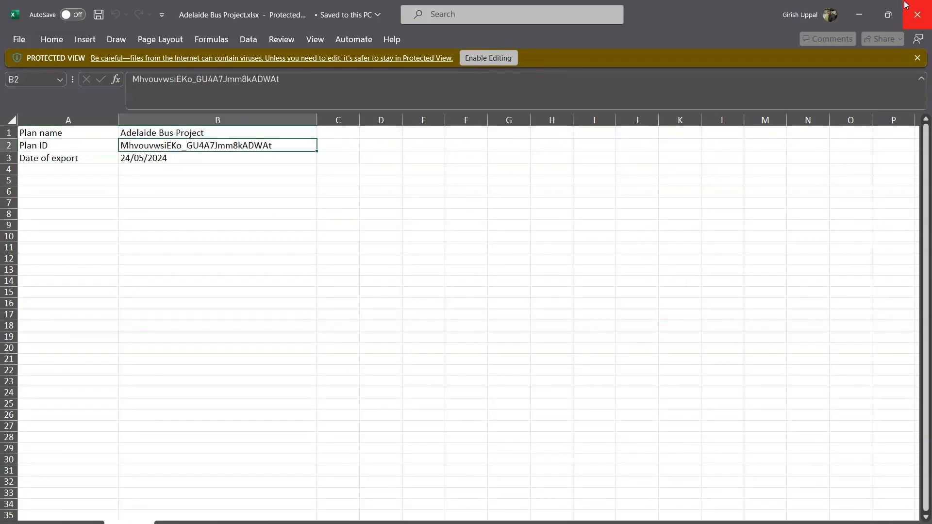
{"action": "left_click", "coordinate": [859, 7]}
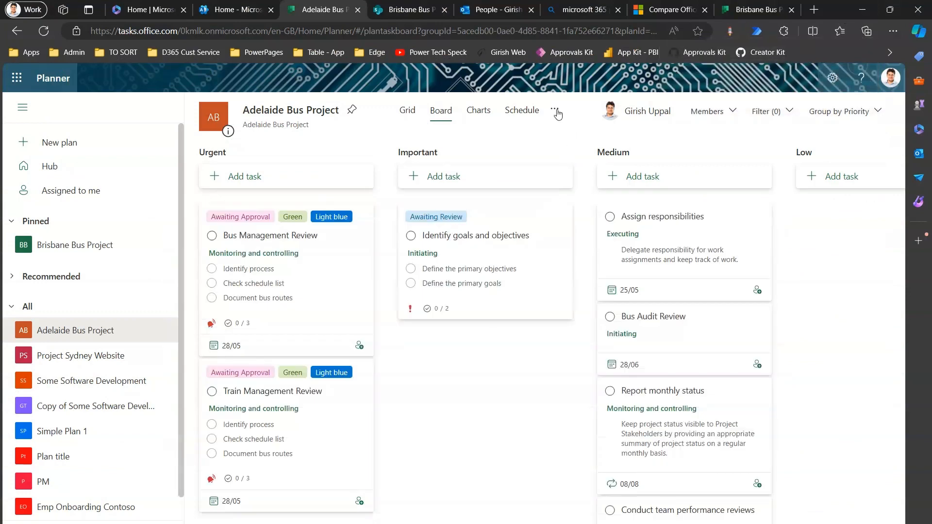
- View the current week in the Outlook calendar, hiding and reshowing the main calendar to see which entries come from Planner
{"action": "left_click", "coordinate": [555, 111]}
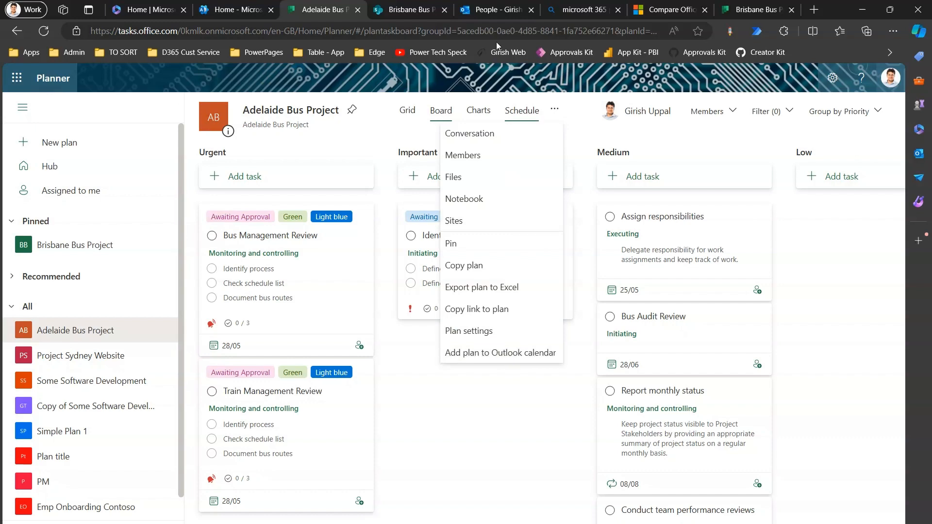
{"action": "left_click", "coordinate": [483, 9]}
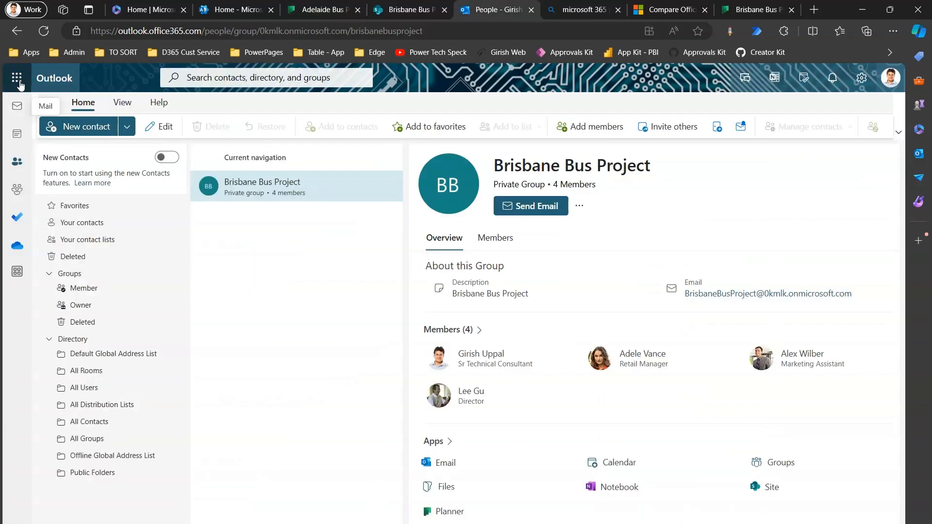
{"action": "left_click", "coordinate": [17, 134]}
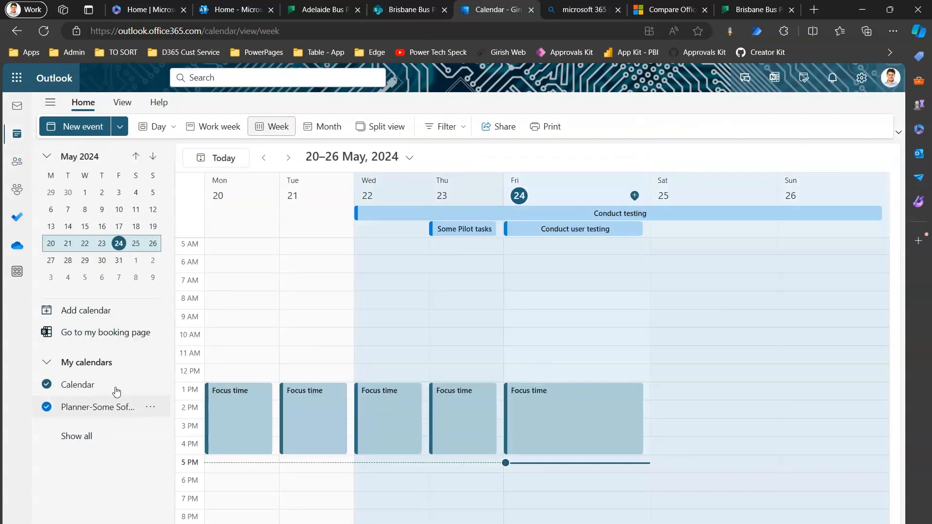
{"action": "left_click", "coordinate": [90, 390]}
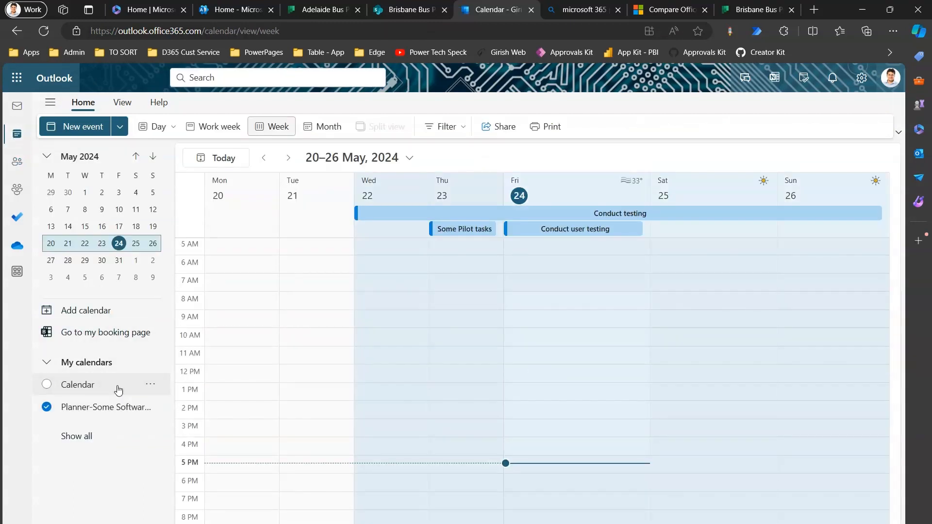
{"action": "left_click", "coordinate": [77, 387]}
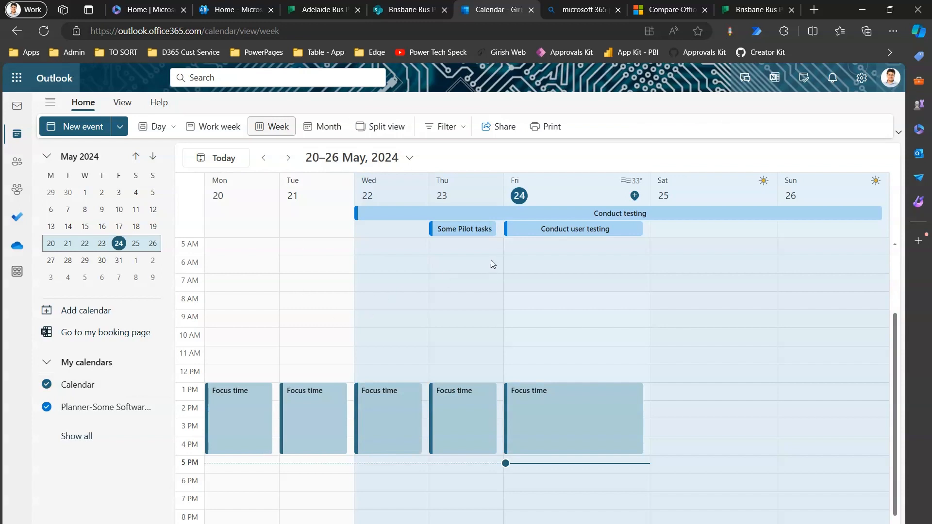
- Publish the Adelaide Bus Project plan as an iCalendar feed shared with anyone and start adding it to Outlook
{"action": "left_click", "coordinate": [410, 10]}
{"action": "left_click", "coordinate": [331, 8]}
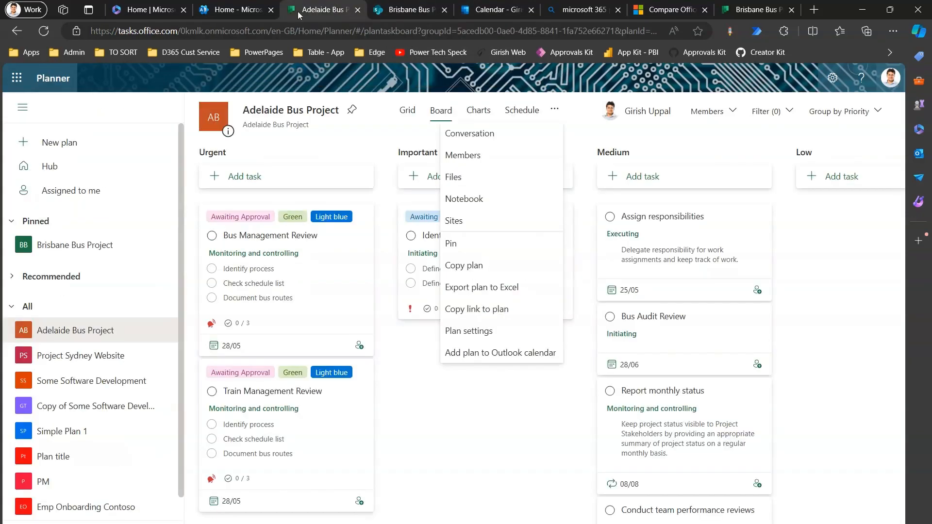
{"action": "left_click", "coordinate": [518, 356]}
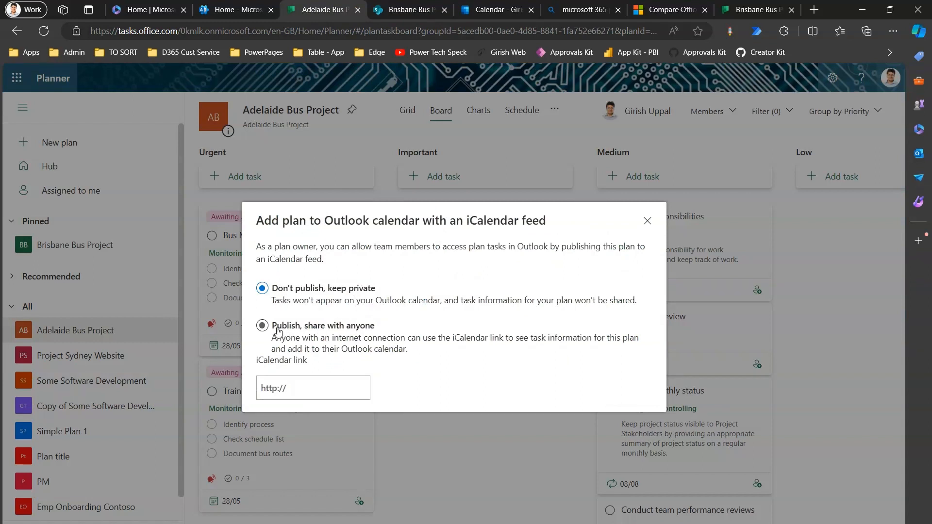
{"action": "left_click", "coordinate": [263, 327]}
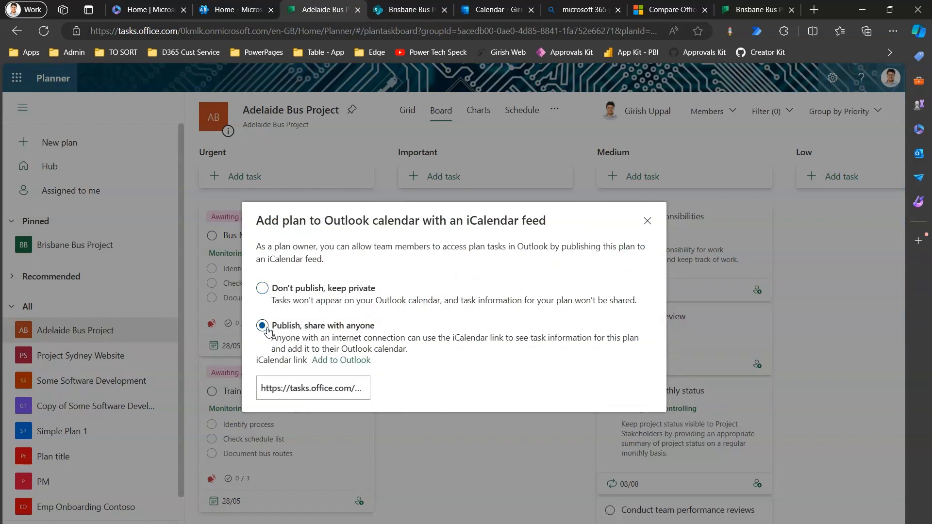
{"action": "left_click", "coordinate": [354, 361]}
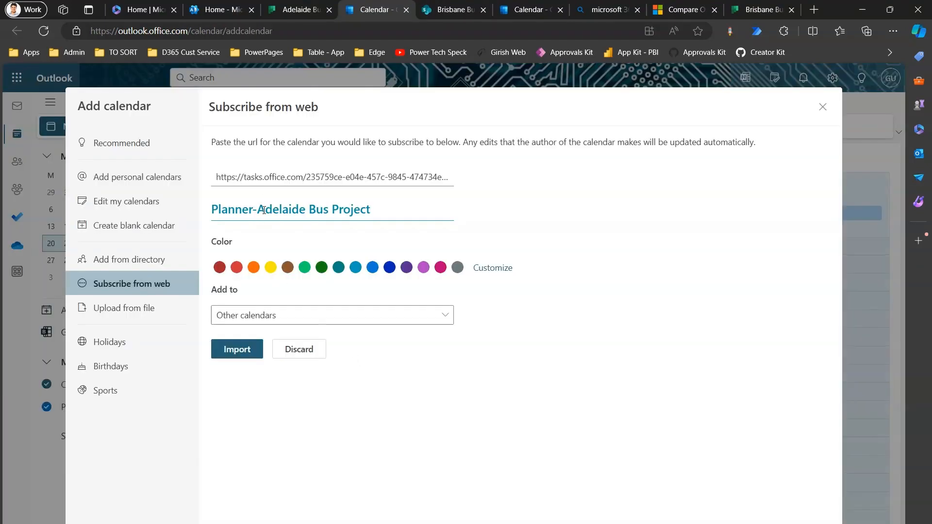
- Import the Planner-Adelaide Bus Project calendar under Other calendars with a dark green color and the pill charm
{"action": "left_click_drag", "start_coordinate": [214, 209], "coordinate": [371, 209]}
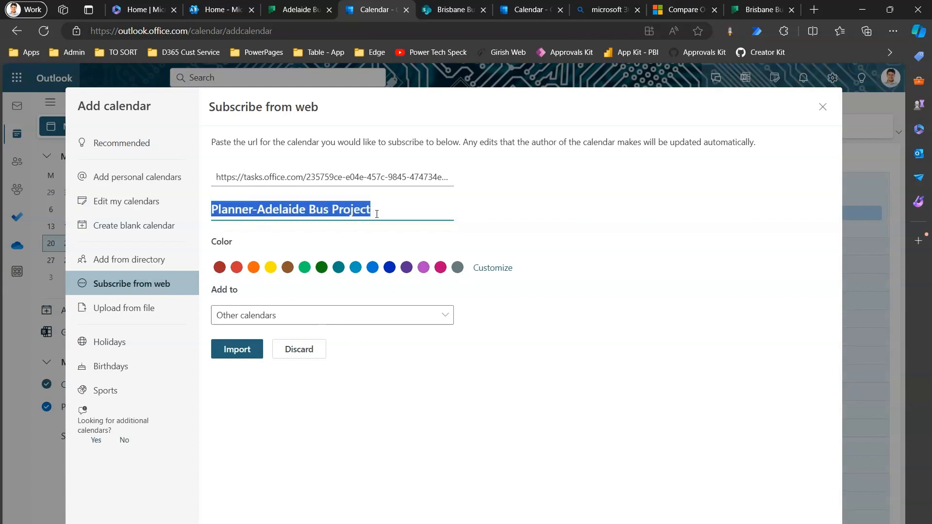
{"action": "left_click", "coordinate": [321, 267]}
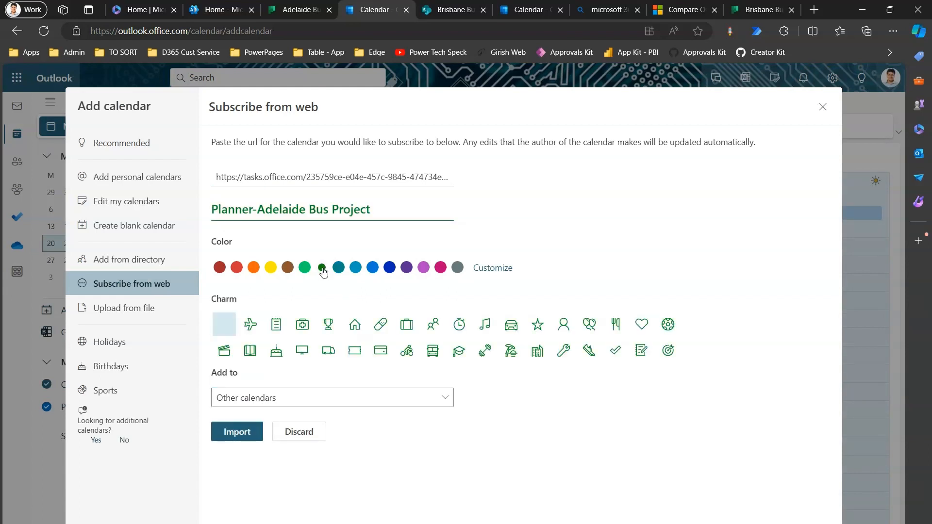
{"action": "left_click", "coordinate": [381, 326]}
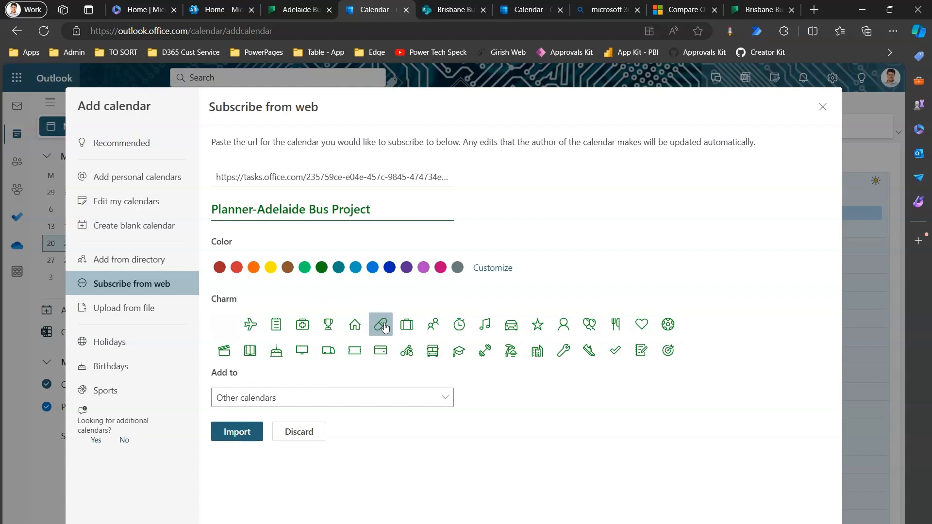
{"action": "left_click", "coordinate": [330, 400]}
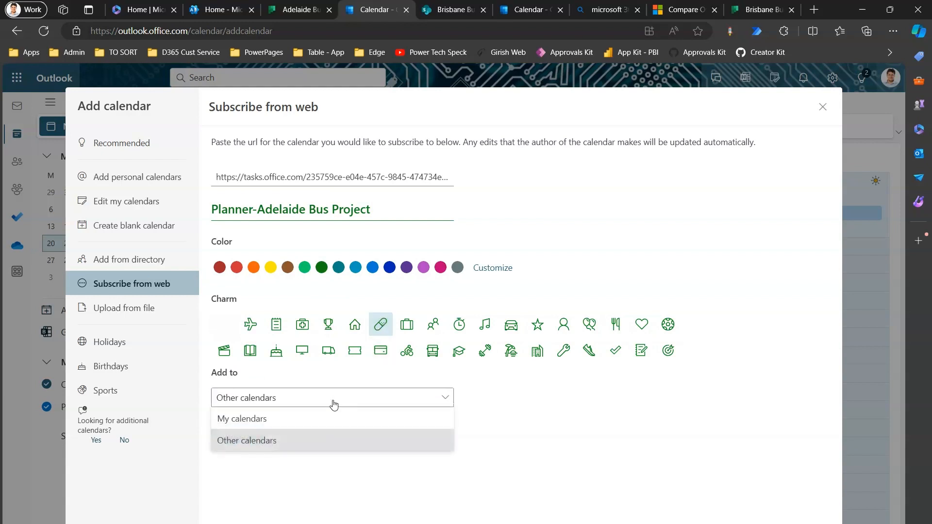
{"action": "left_click", "coordinate": [347, 441]}
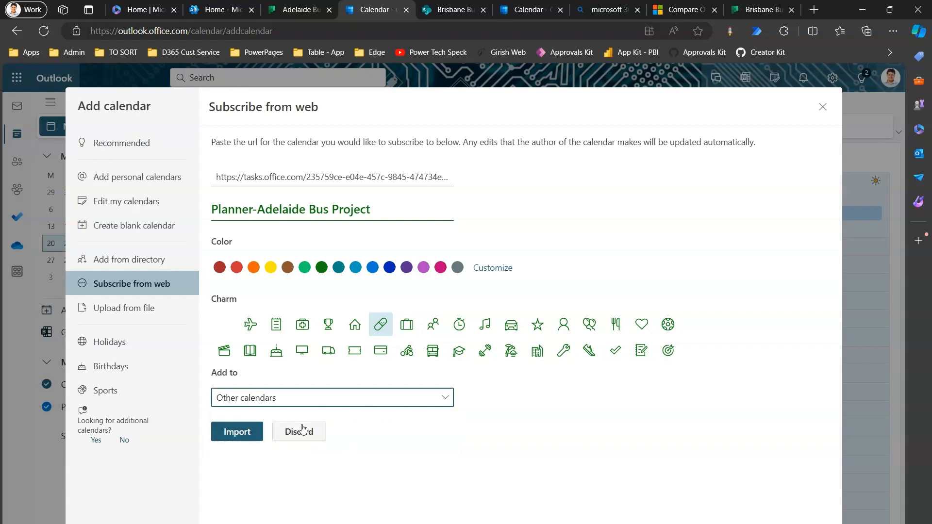
{"action": "left_click", "coordinate": [250, 433]}
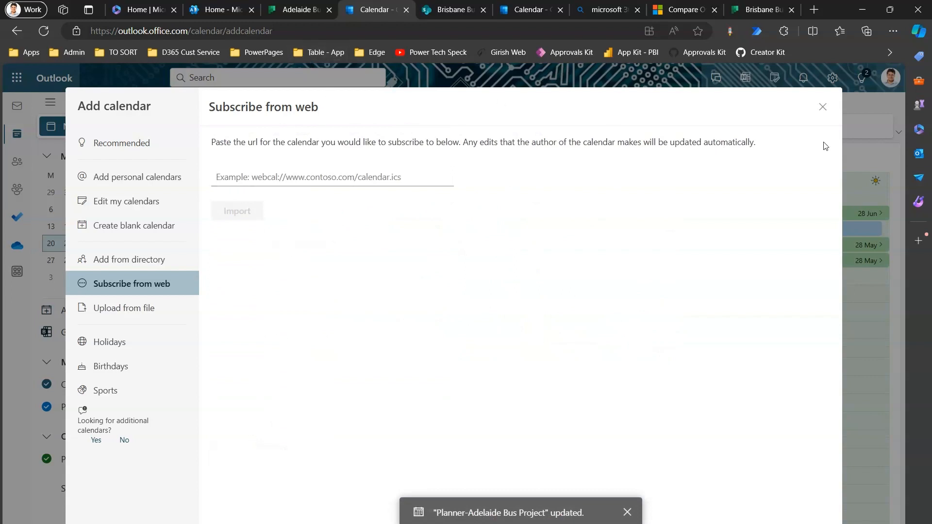
{"action": "left_click", "coordinate": [823, 106]}
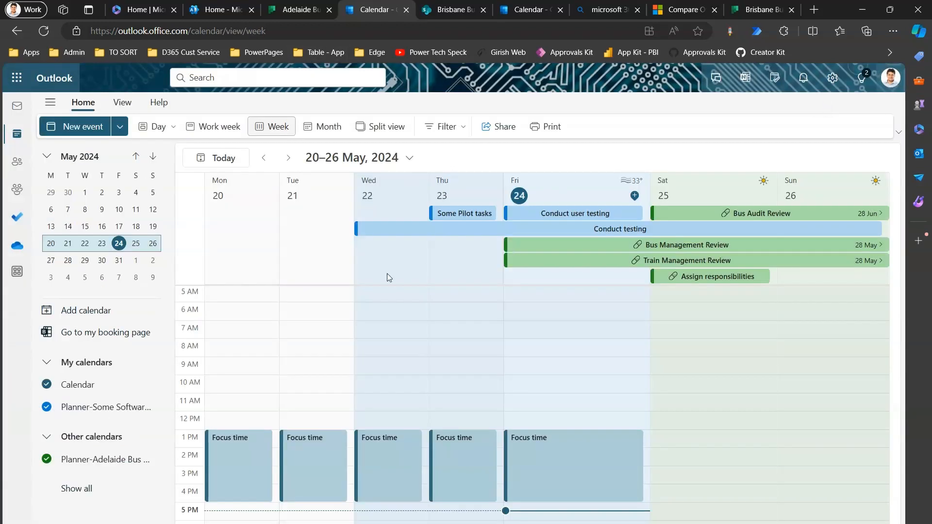
- Hide the Planner-Adelaide Bus Project calendar, list all calendars and show it again to view its tasks in the week
{"action": "left_click", "coordinate": [20, 107]}
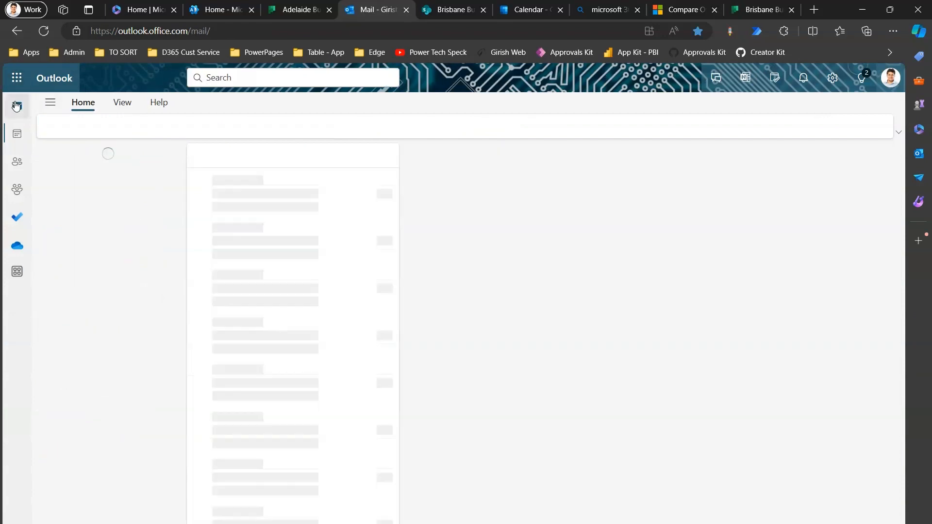
{"action": "left_click", "coordinate": [17, 134]}
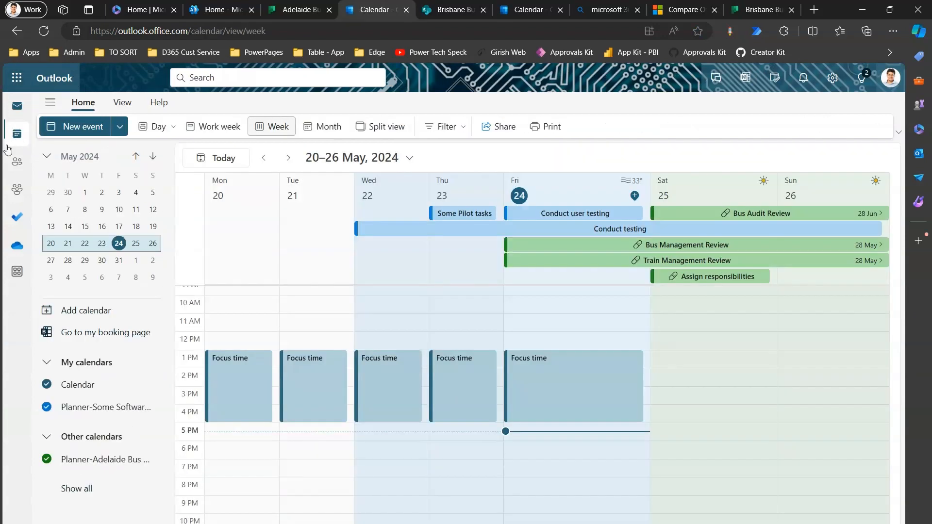
{"action": "left_click", "coordinate": [101, 459]}
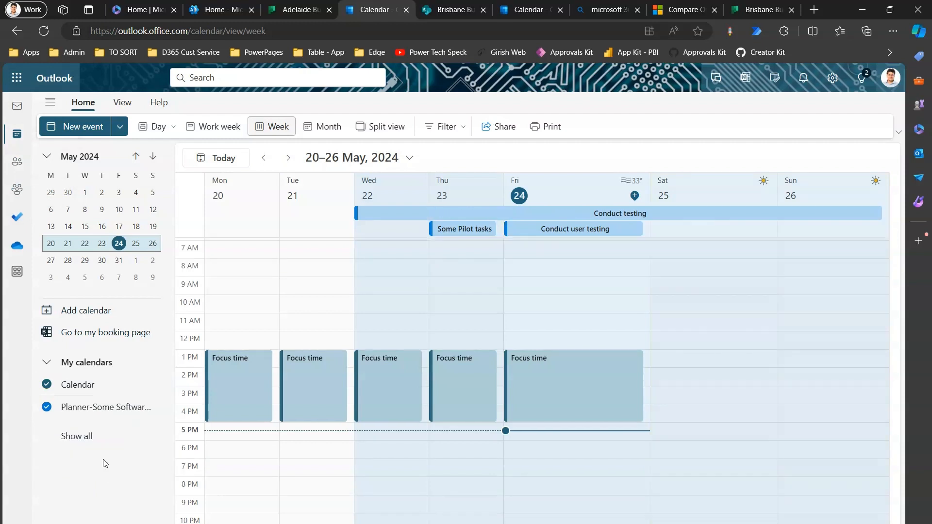
{"action": "left_click", "coordinate": [93, 439]}
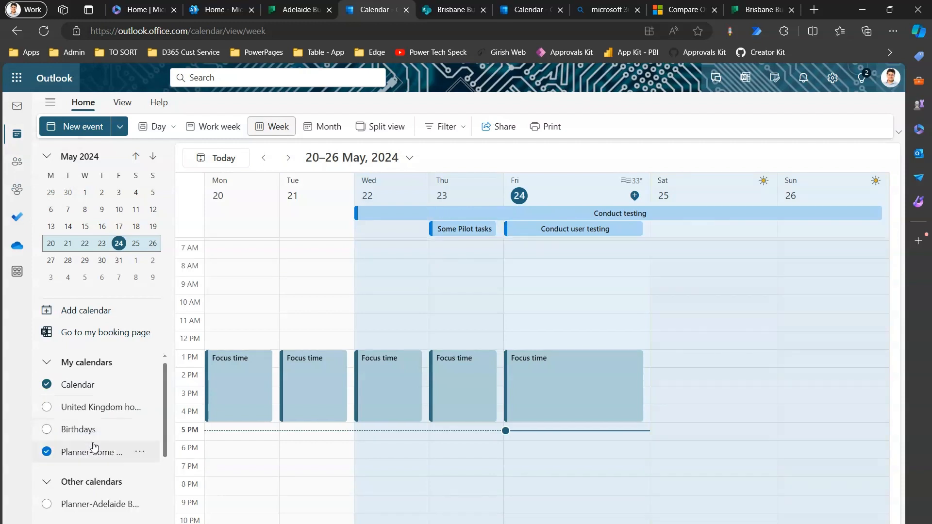
{"action": "left_click", "coordinate": [49, 506]}
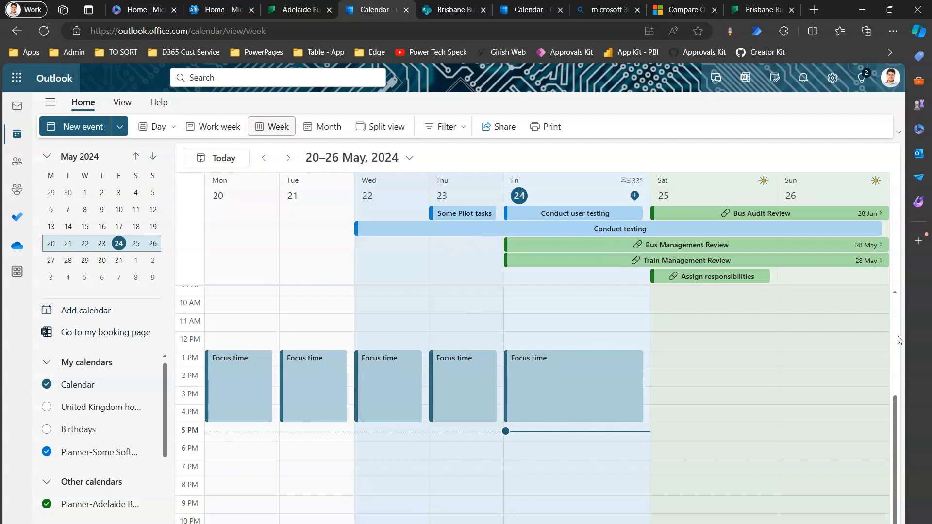
{"action": "left_click_drag", "start_coordinate": [896, 399], "coordinate": [897, 295]}
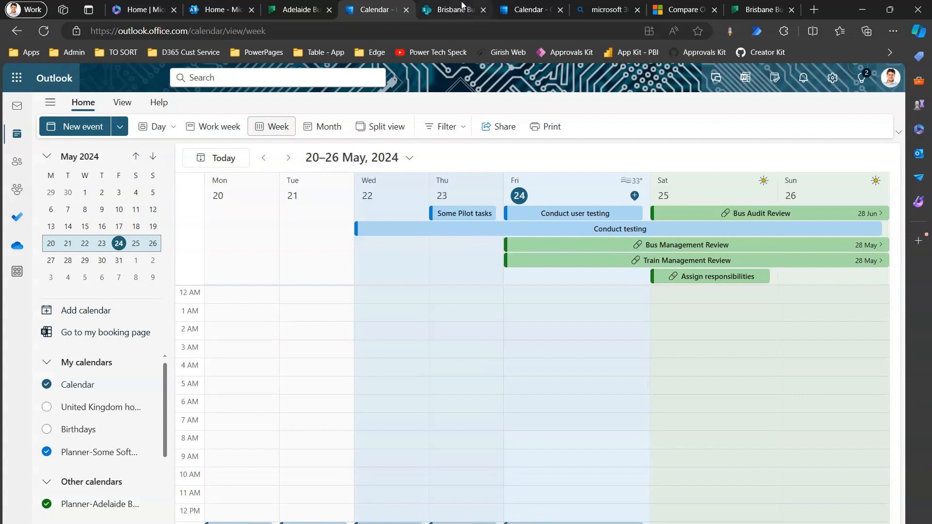
- Return to the Adelaide Bus Project plan in Planner and review the General and Group sections of its plan settings
{"action": "mouse_move", "coordinate": [297, 6]}
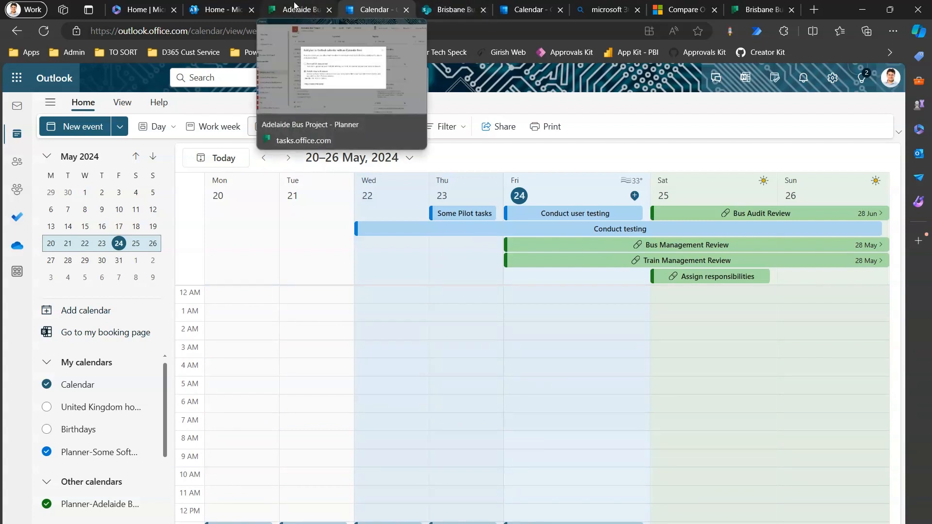
{"action": "left_click", "coordinate": [287, 7]}
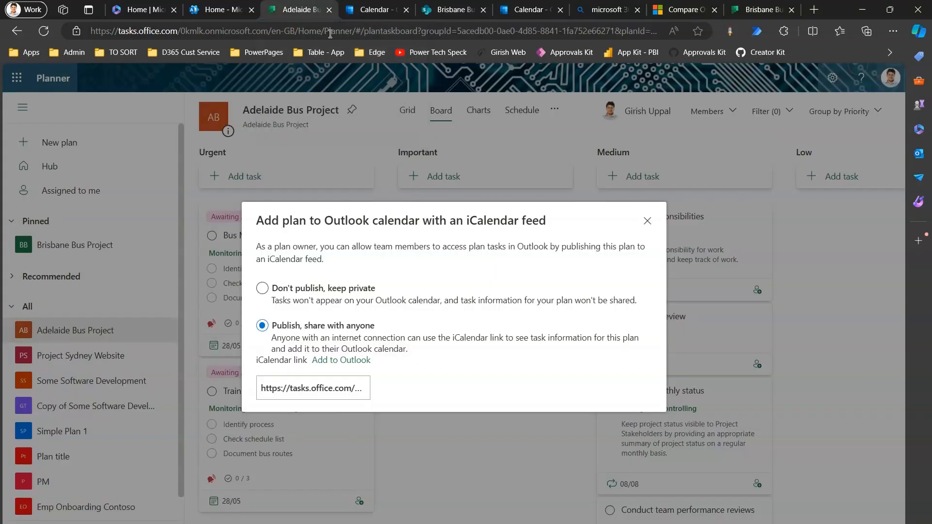
{"action": "left_click", "coordinate": [647, 223]}
{"action": "left_click", "coordinate": [555, 110]}
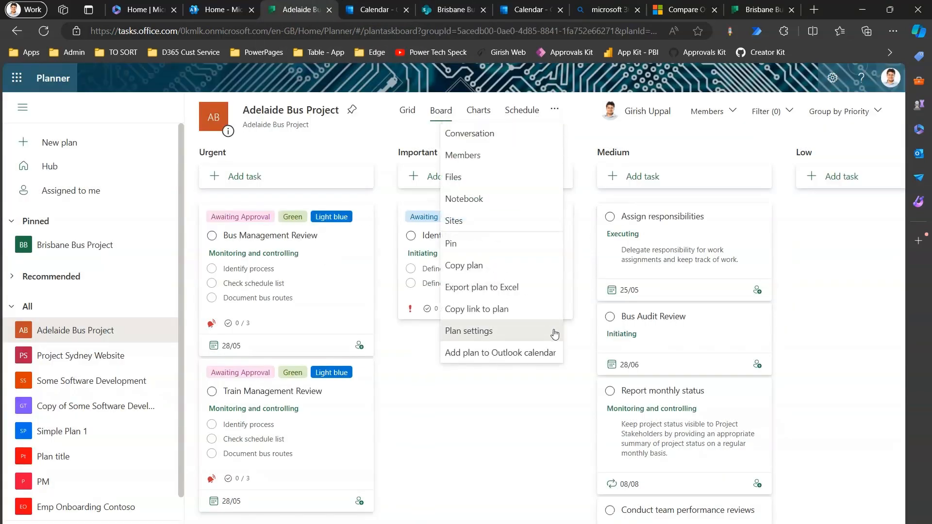
{"action": "left_click", "coordinate": [485, 333]}
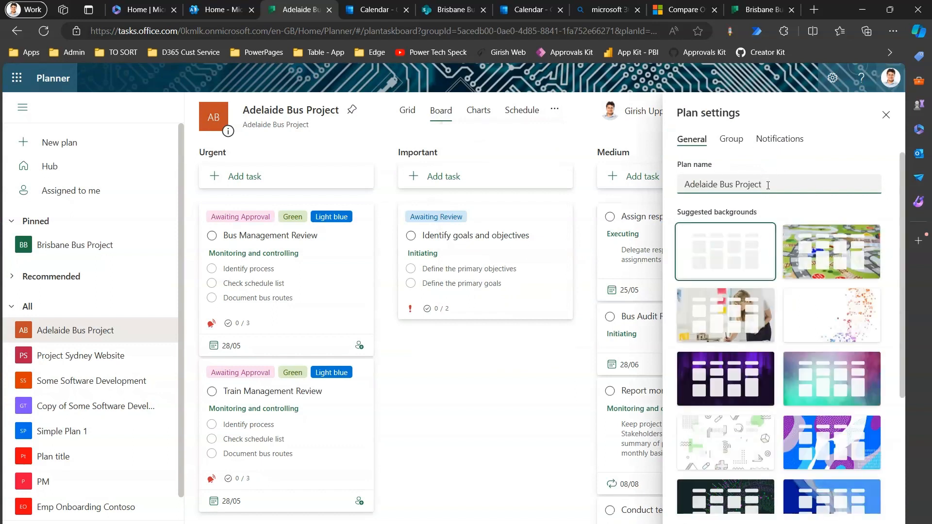
{"action": "left_click_drag", "start_coordinate": [768, 185], "coordinate": [682, 183]}
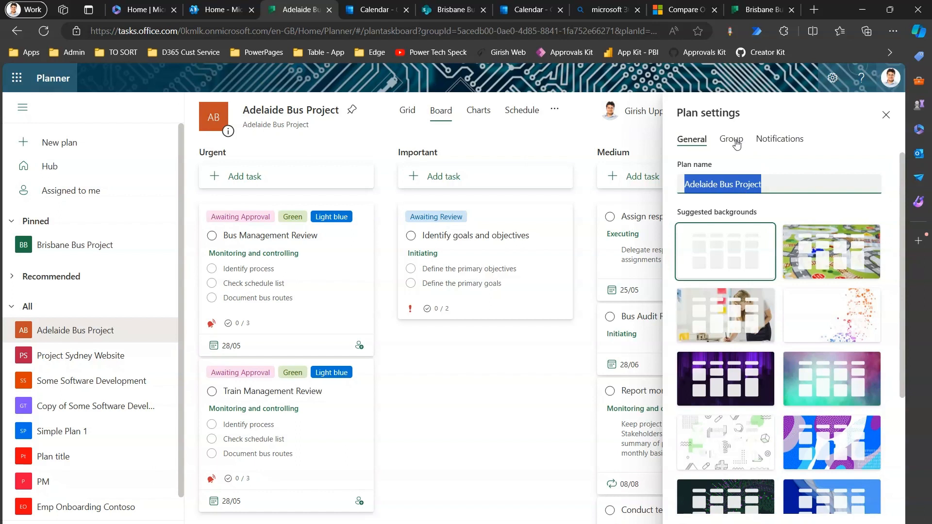
{"action": "left_click", "coordinate": [733, 140]}
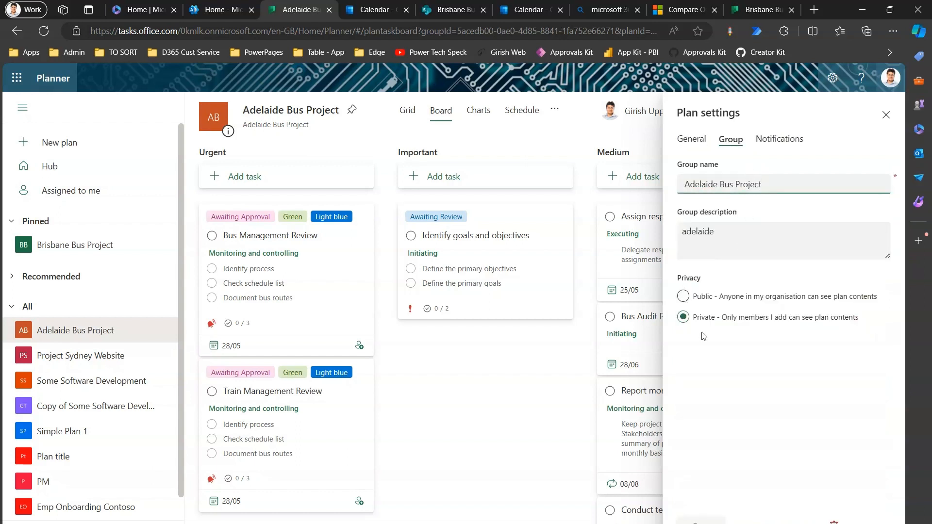
- Enable the plan's notification for when someone assigns a task to me, and mark that option on screen
{"action": "left_click", "coordinate": [764, 144]}
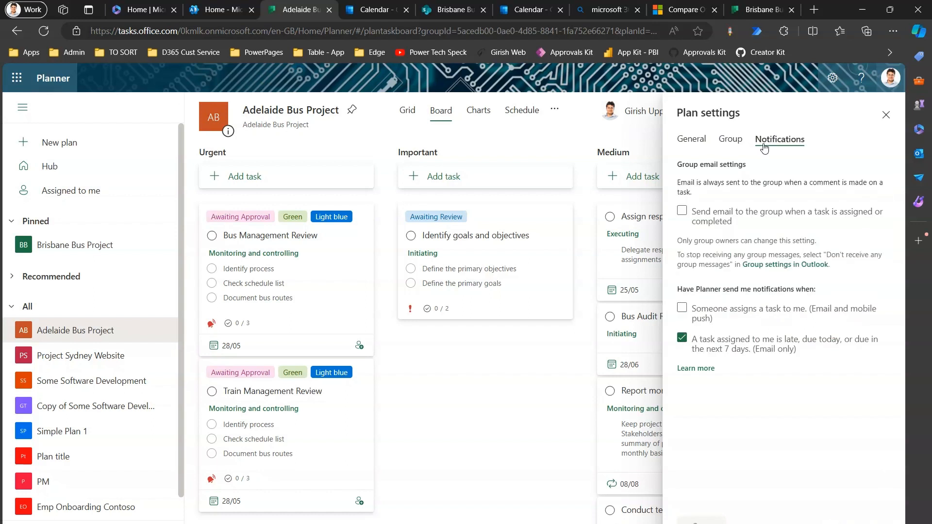
{"action": "left_click", "coordinate": [728, 213]}
{"action": "left_click", "coordinate": [684, 308]}
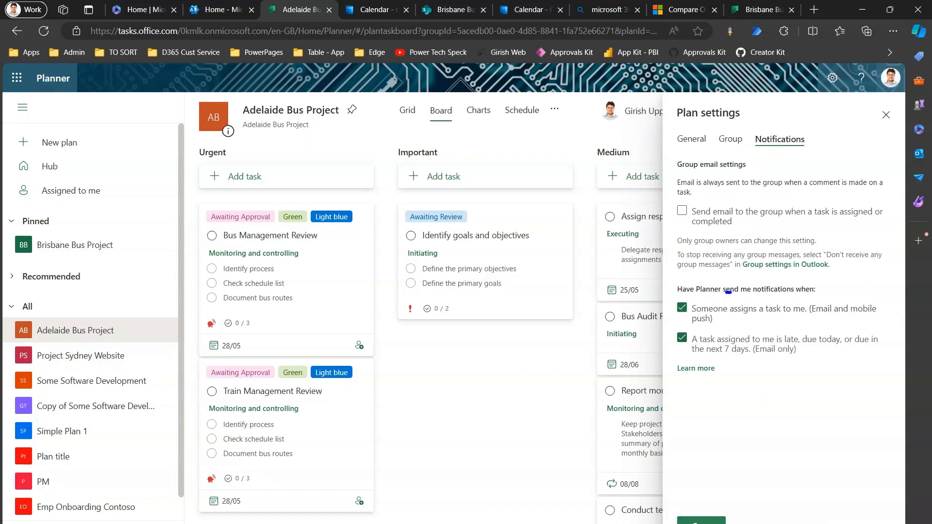
{"action": "mouse_move", "coordinate": [728, 292]}
{"action": "left_mouse_down"}
{"action": "mouse_move", "coordinate": [676, 327]}
{"action": "mouse_move", "coordinate": [734, 293]}
{"action": "left_mouse_up"}
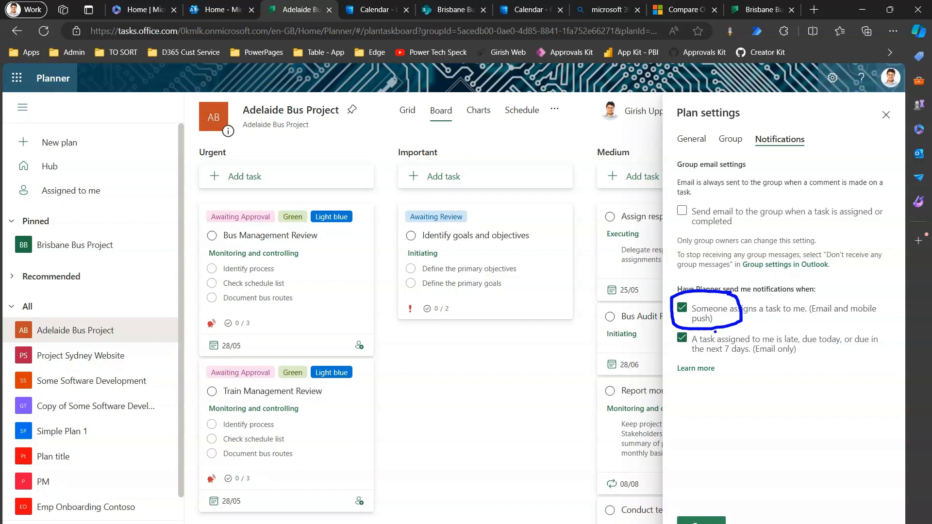
- Circle the late or due task notification option and mark the group email settings on screen, and clear the markings
{"action": "mouse_move", "coordinate": [690, 325]}
{"action": "left_mouse_down"}
{"action": "mouse_move", "coordinate": [661, 359]}
{"action": "mouse_move", "coordinate": [779, 371]}
{"action": "mouse_move", "coordinate": [896, 331]}
{"action": "mouse_move", "coordinate": [696, 341]}
{"action": "left_mouse_up"}
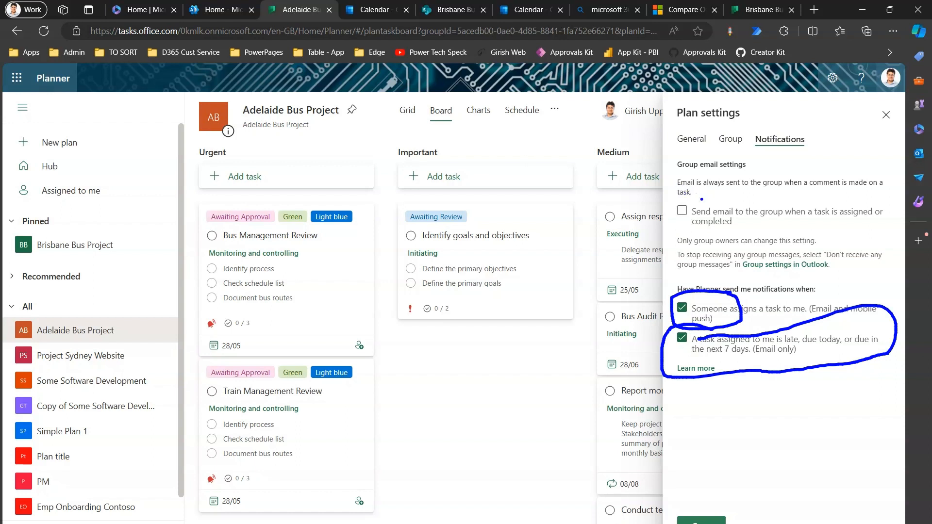
{"action": "left_click_drag", "start_coordinate": [702, 199], "coordinate": [753, 177]}
{"action": "key", "text": "Escape"}
- Apply the dark purple suggested background in the plan's general settings and collapse the navigation pane
{"action": "left_click", "coordinate": [698, 142]}
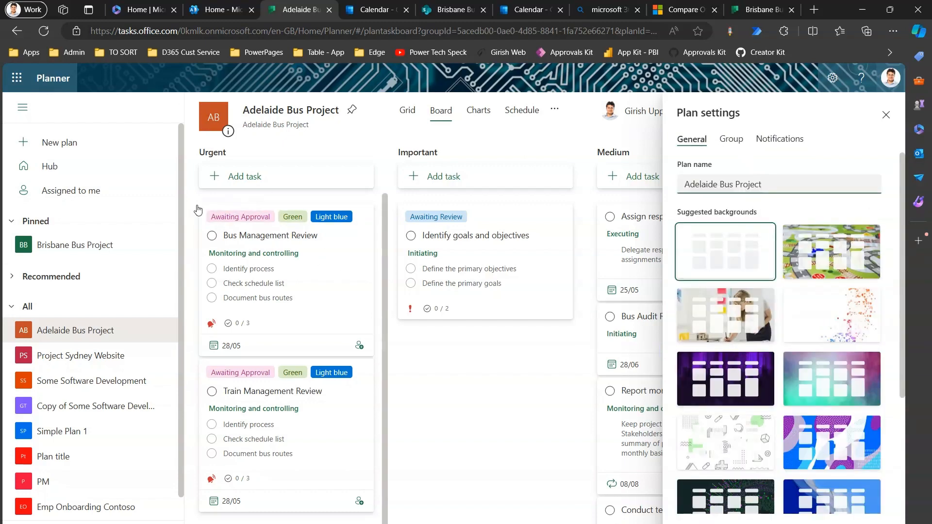
{"action": "left_click", "coordinate": [711, 386]}
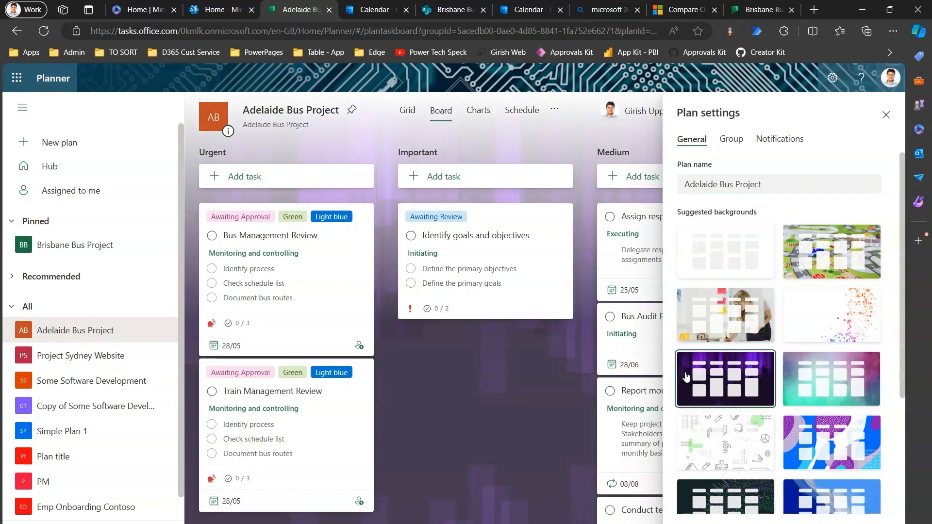
{"action": "left_click", "coordinate": [22, 107]}
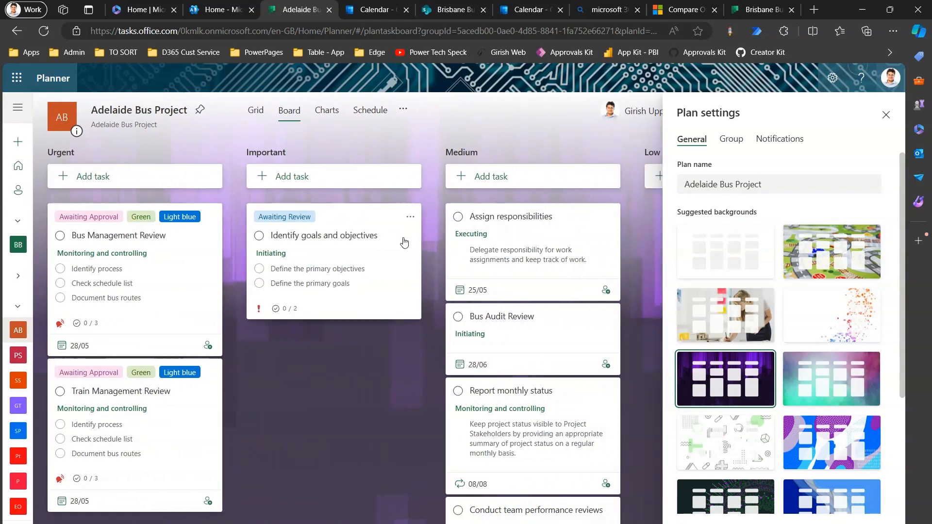
- Try the teal-pink gradient, office photo, road map and coloured dots backgrounds on the plan
{"action": "left_click", "coordinate": [840, 379]}
{"action": "left_click", "coordinate": [758, 334]}
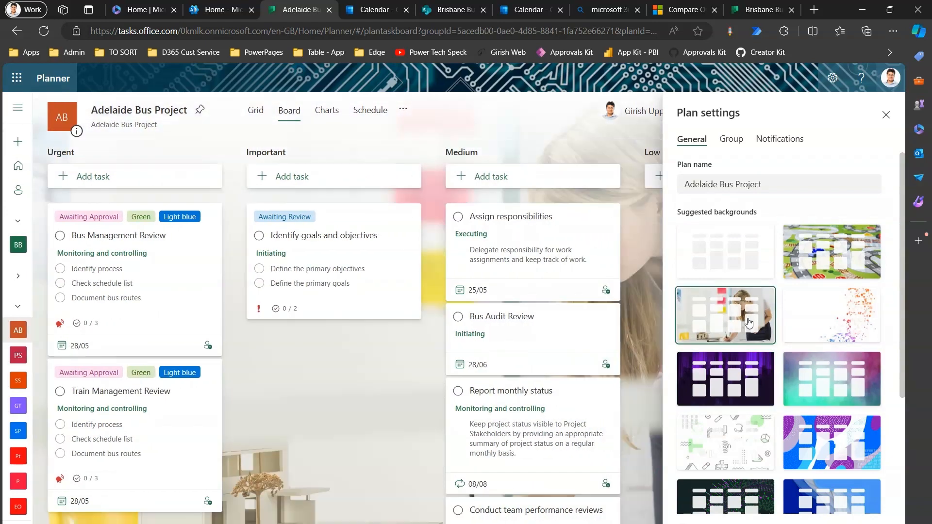
{"action": "left_click", "coordinate": [819, 268]}
{"action": "left_click", "coordinate": [834, 331]}
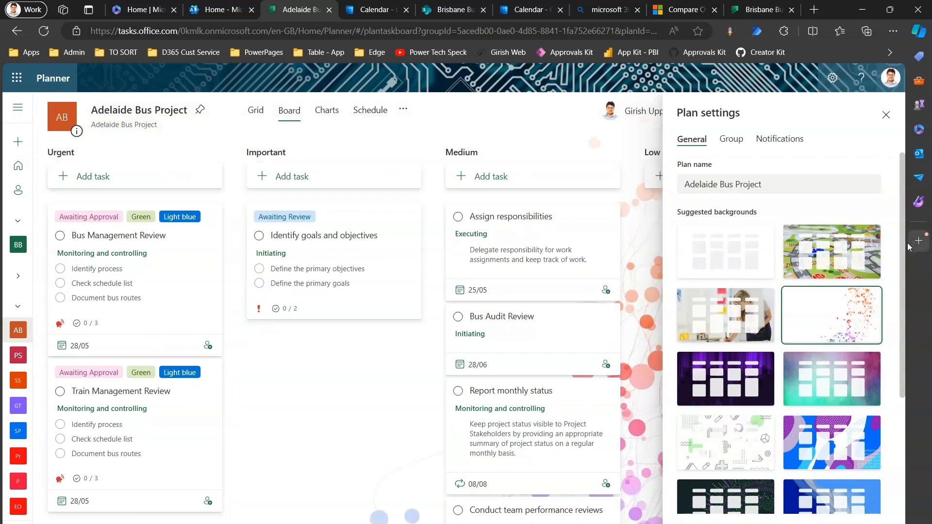
- Try the rainbow, red, orange and blue backgrounds among the remaining suggestions, and apply the dark teal marbled one to the plan
{"action": "left_click_drag", "start_coordinate": [903, 253], "coordinate": [926, 402]}
{"action": "left_click", "coordinate": [719, 412]}
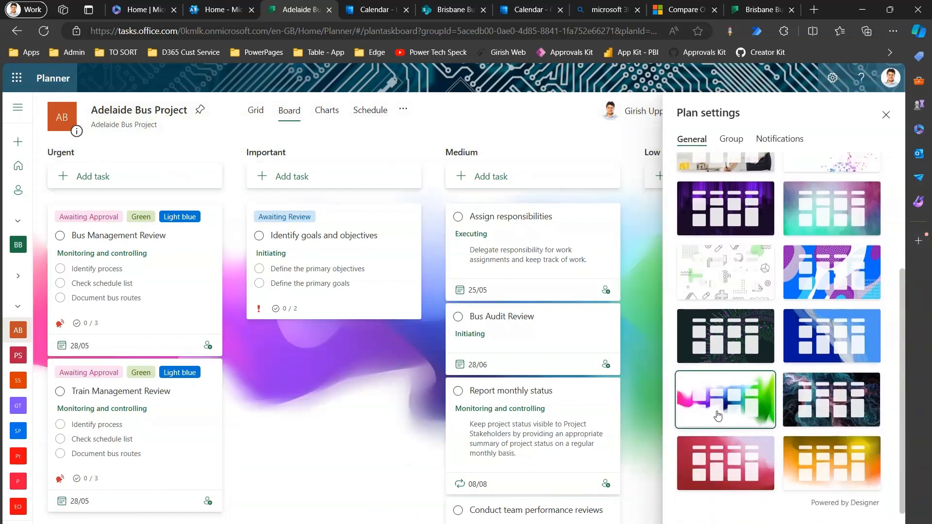
{"action": "left_click", "coordinate": [729, 465]}
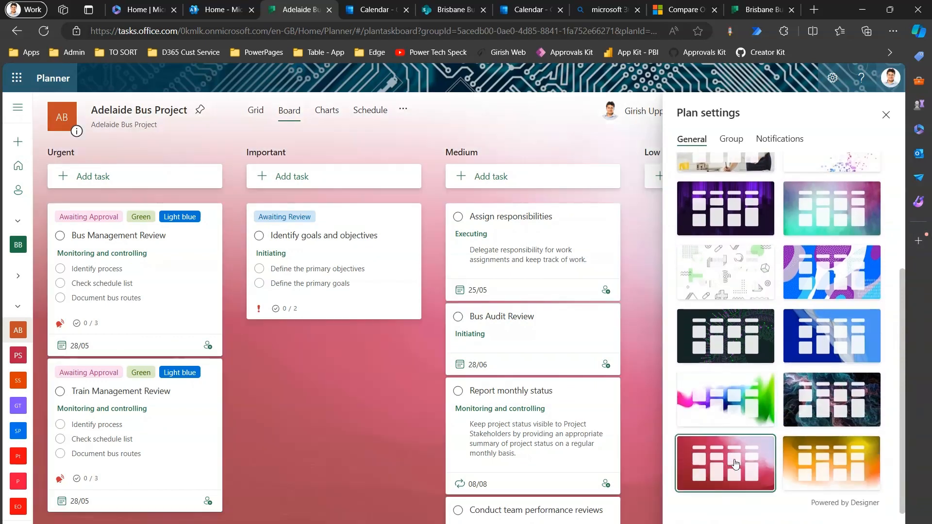
{"action": "left_click", "coordinate": [817, 470]}
{"action": "left_click", "coordinate": [831, 388]}
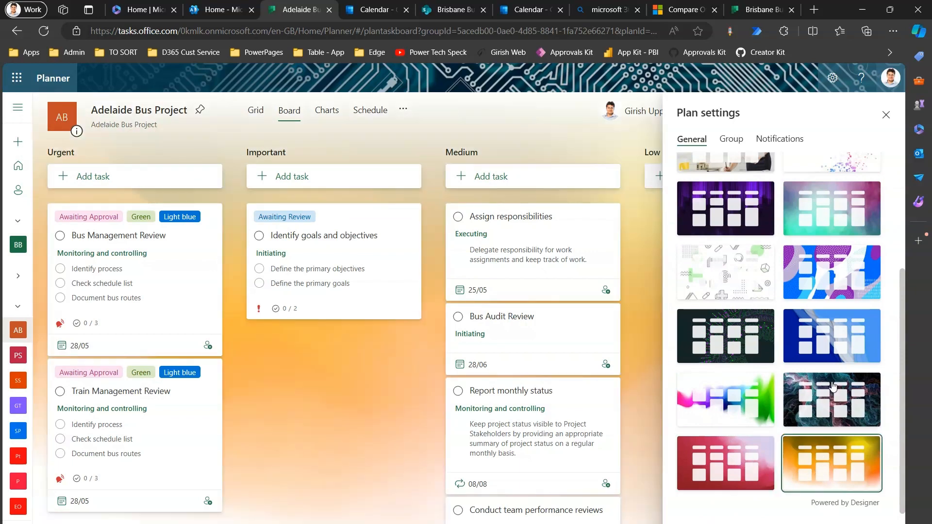
{"action": "left_click", "coordinate": [829, 331]}
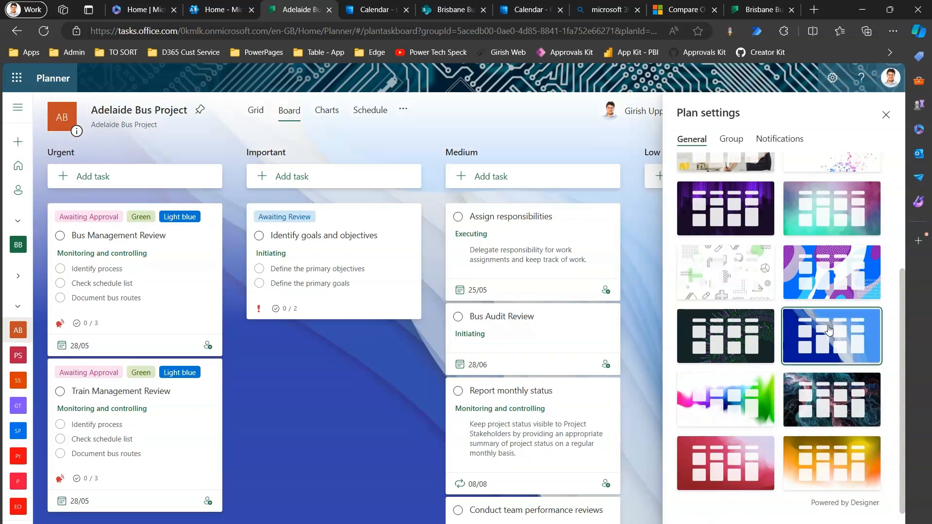
{"action": "left_click", "coordinate": [843, 403]}
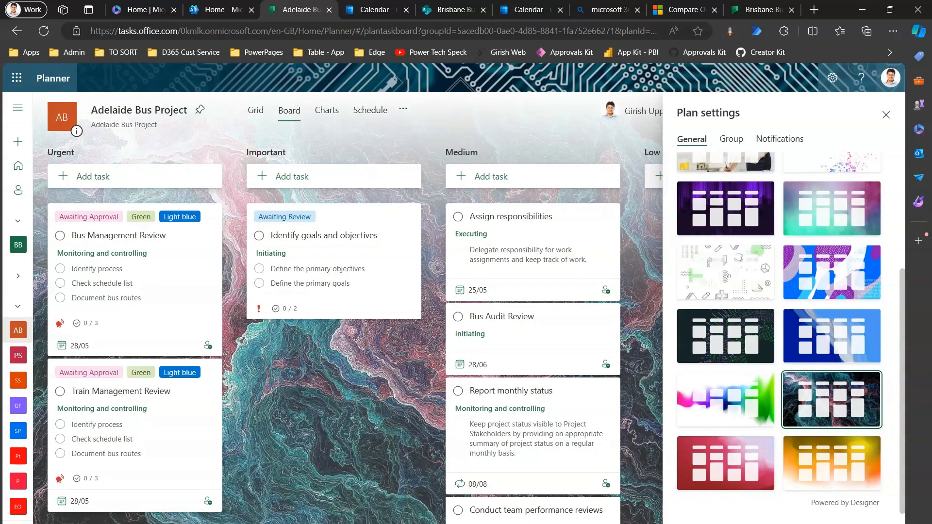
- Permanently delete the Adelaide Bus Project plan with all its tasks, acknowledging the deletion, and expand the navigation pane
{"action": "left_click", "coordinate": [698, 523]}
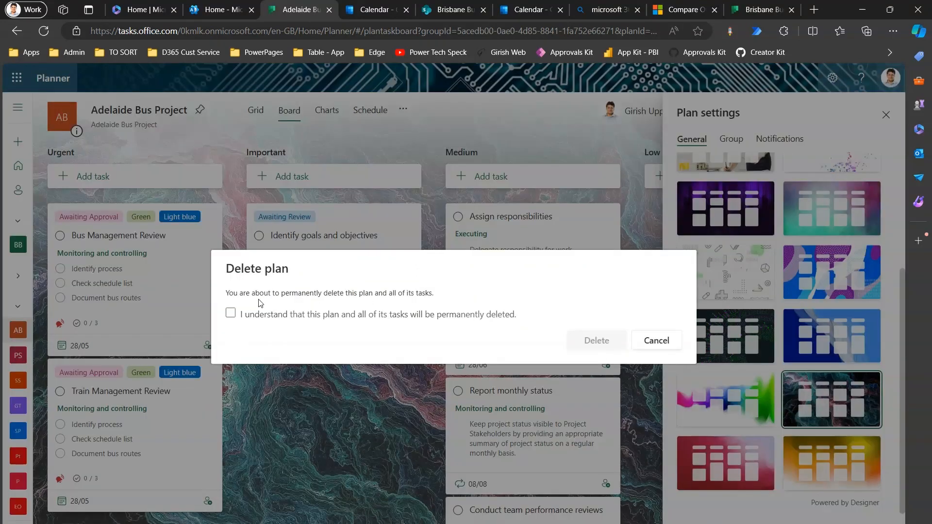
{"action": "left_click", "coordinate": [231, 314]}
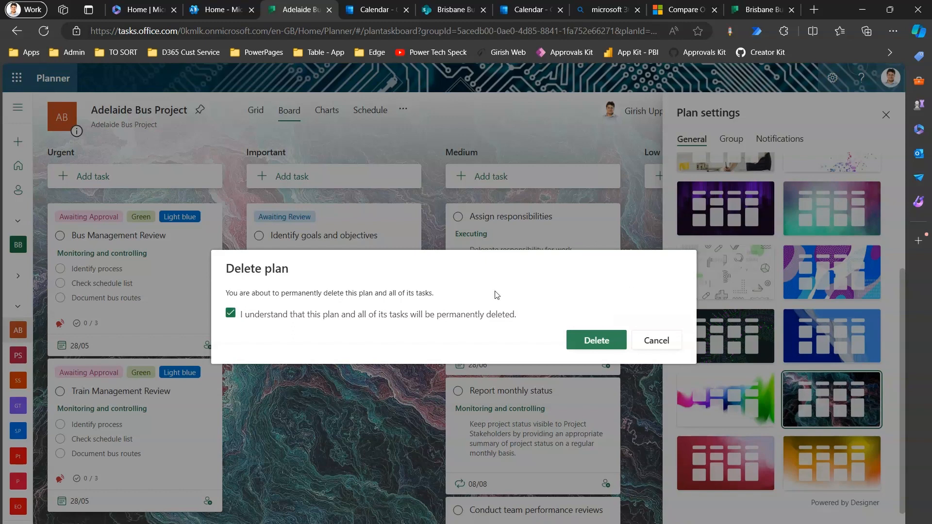
{"action": "left_click", "coordinate": [612, 342]}
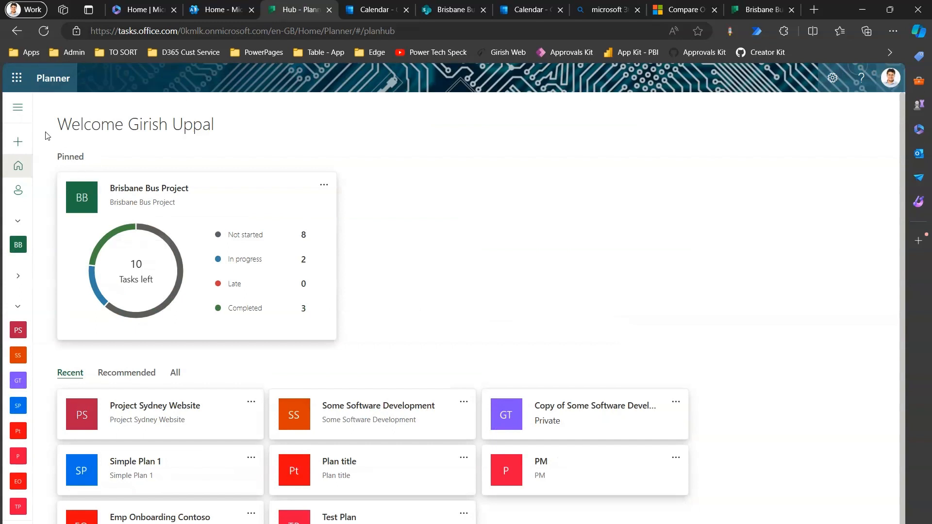
{"action": "left_click", "coordinate": [17, 109]}
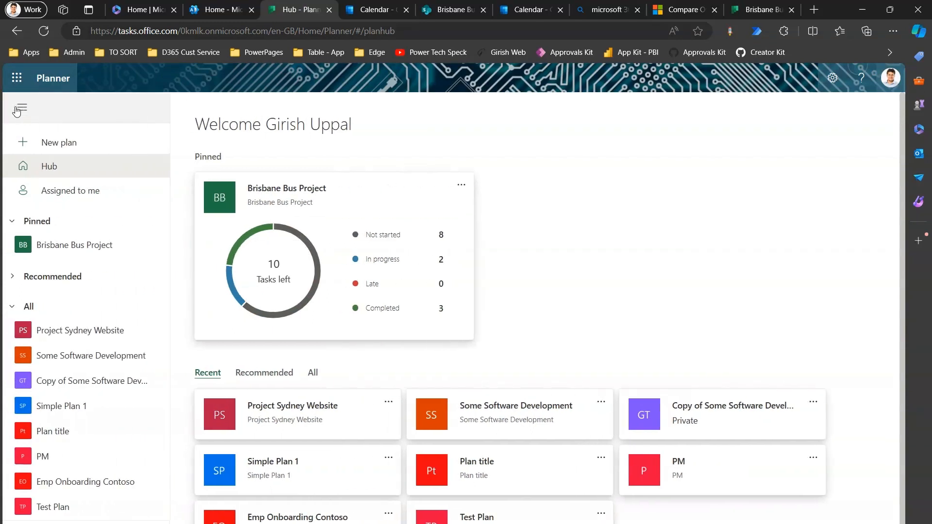